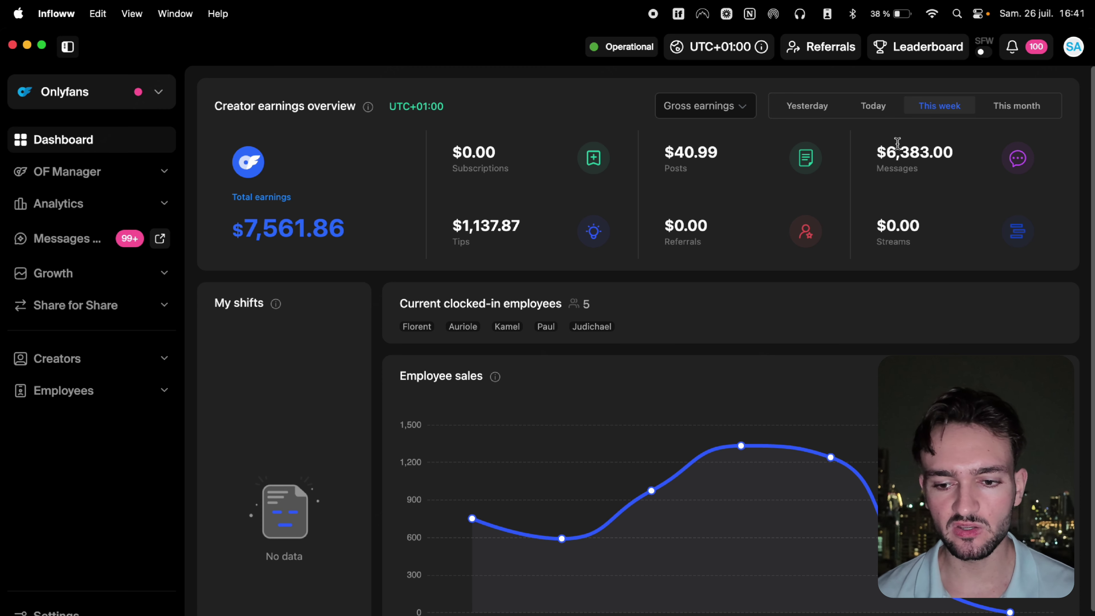
Review the creator earnings overview for today, yesterday, this week and this month.
{"action": "left_click", "coordinate": [892, 106]}
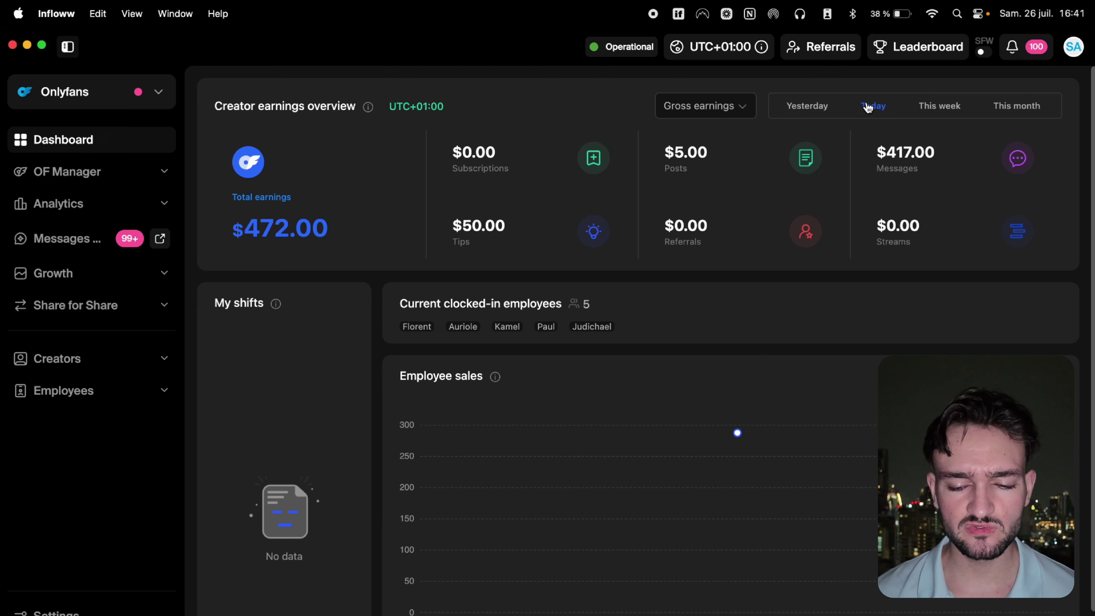
{"action": "left_click", "coordinate": [819, 110]}
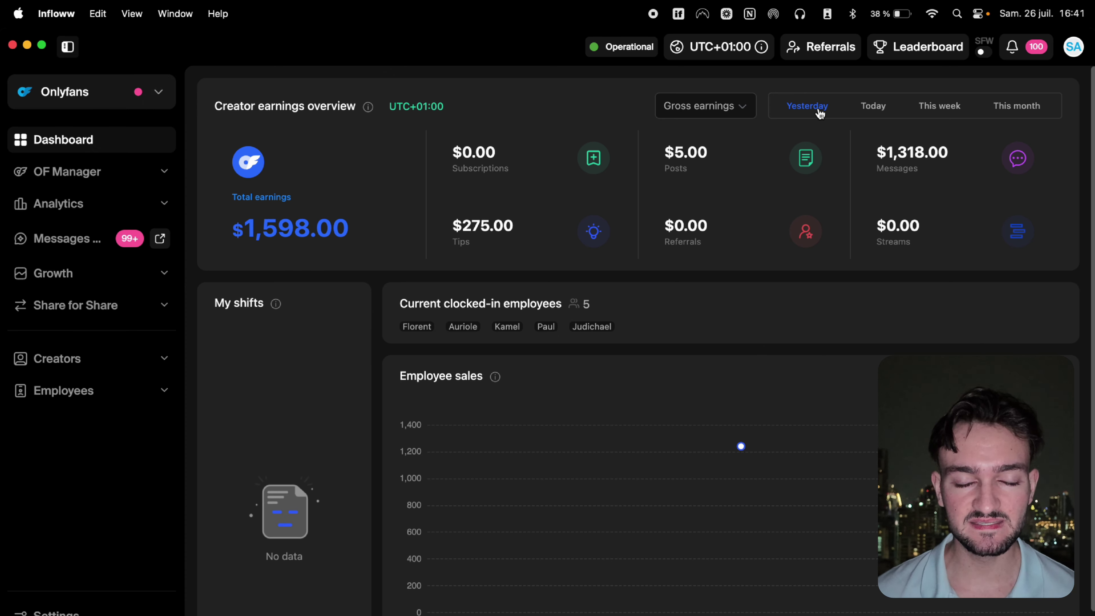
{"action": "left_click", "coordinate": [941, 107]}
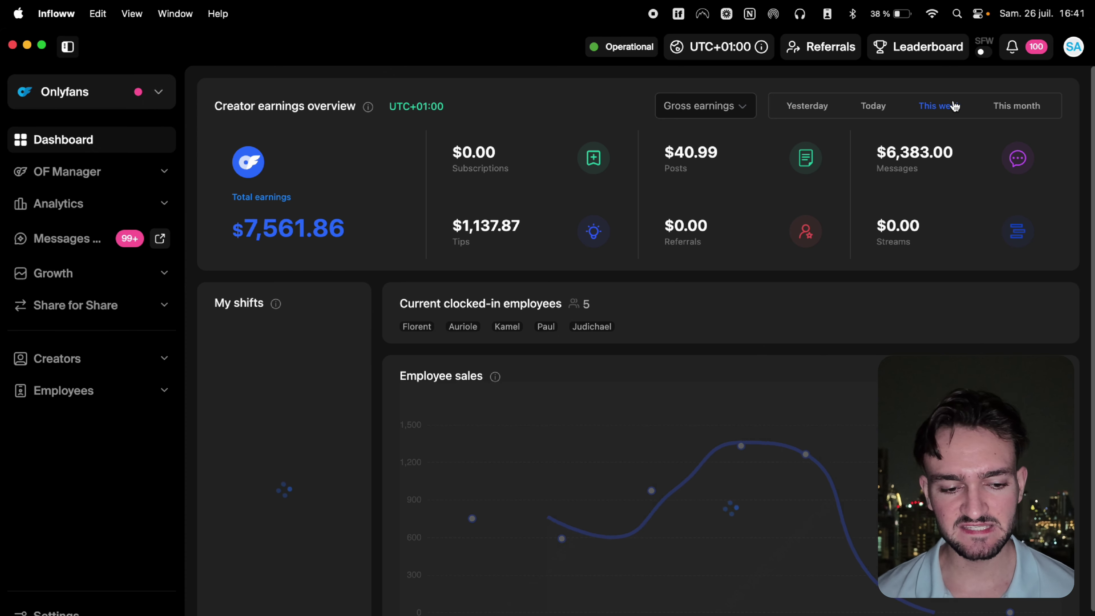
{"action": "left_click", "coordinate": [999, 109]}
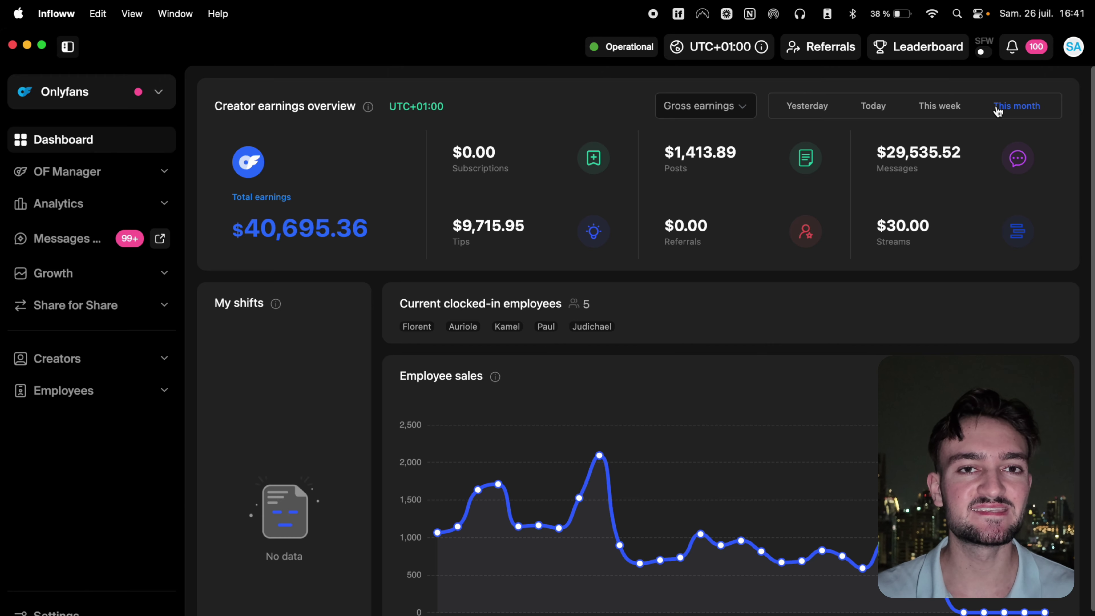
{"action": "left_click", "coordinate": [998, 109]}
Open the Manage creators page.
{"action": "left_click", "coordinate": [157, 358]}
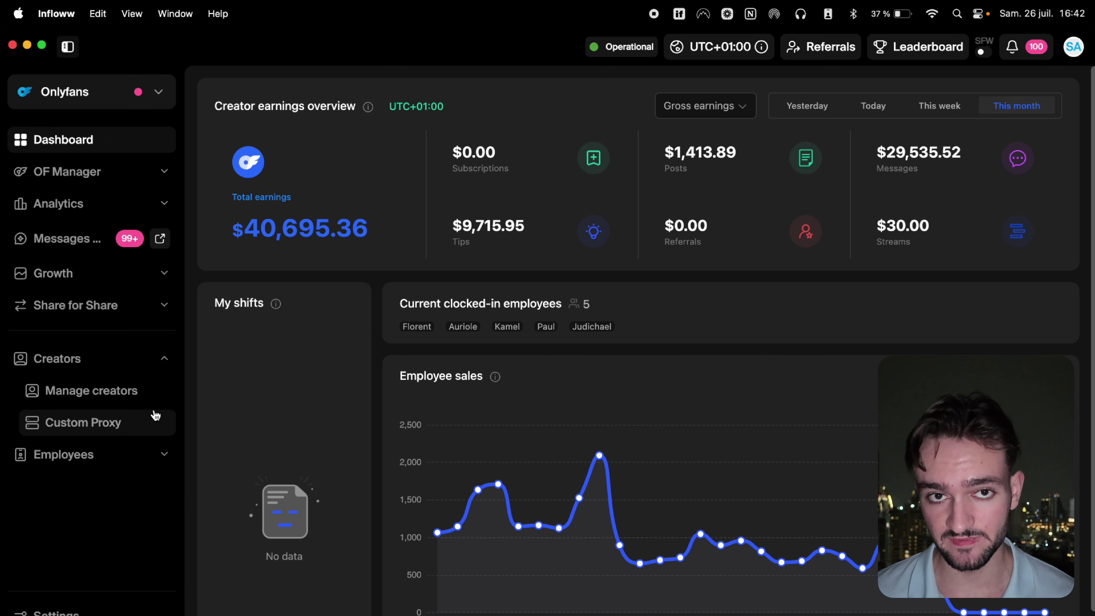
{"action": "left_click", "coordinate": [71, 360]}
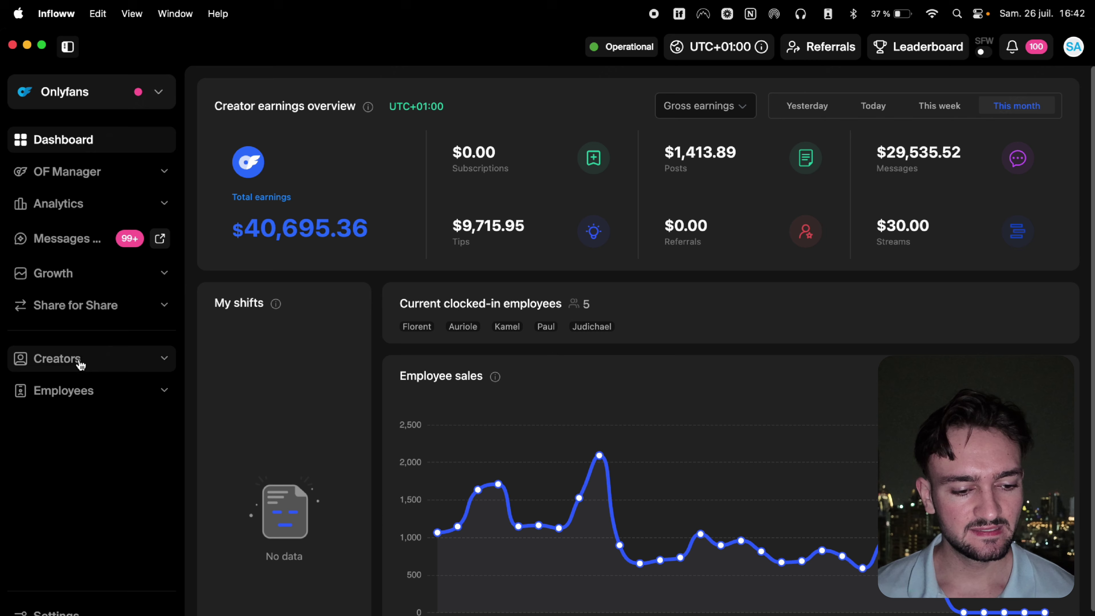
{"action": "left_click", "coordinate": [80, 363]}
{"action": "left_click", "coordinate": [86, 390]}
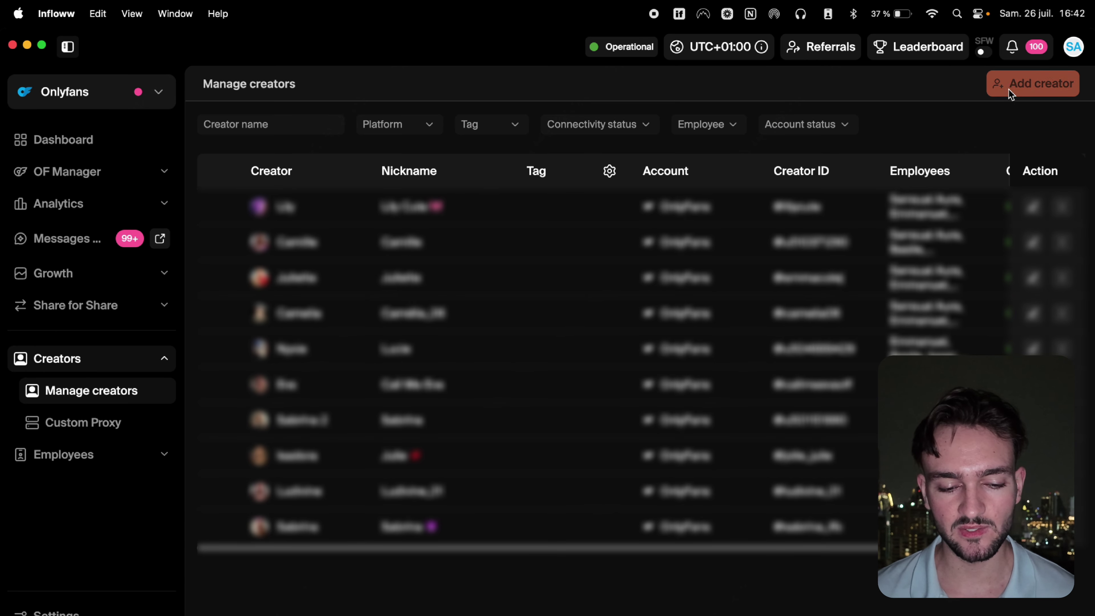
Examine the Add creator form's name, gender and display image fields, and close it without adding anyone.
{"action": "left_click", "coordinate": [1009, 89]}
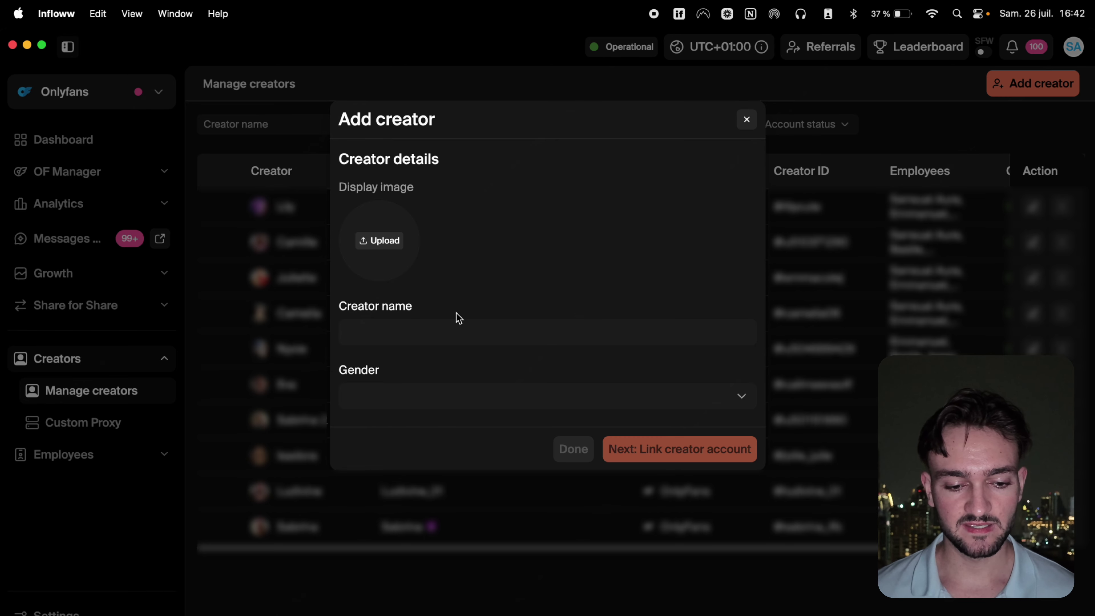
{"action": "left_click", "coordinate": [443, 342]}
{"action": "left_click", "coordinate": [471, 406]}
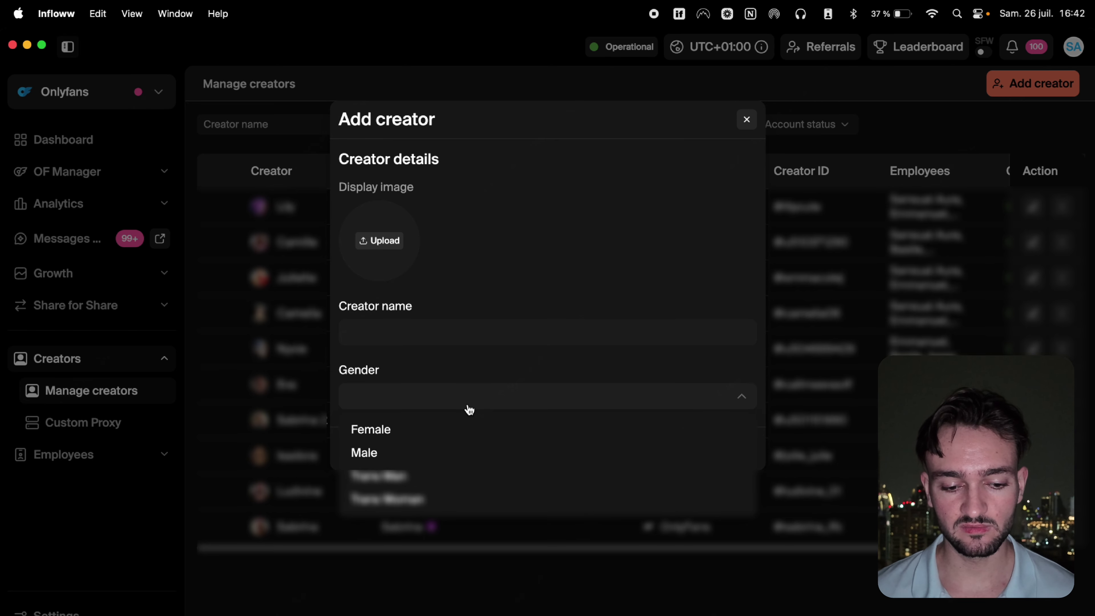
{"action": "left_click", "coordinate": [375, 240]}
{"action": "left_click", "coordinate": [380, 240]}
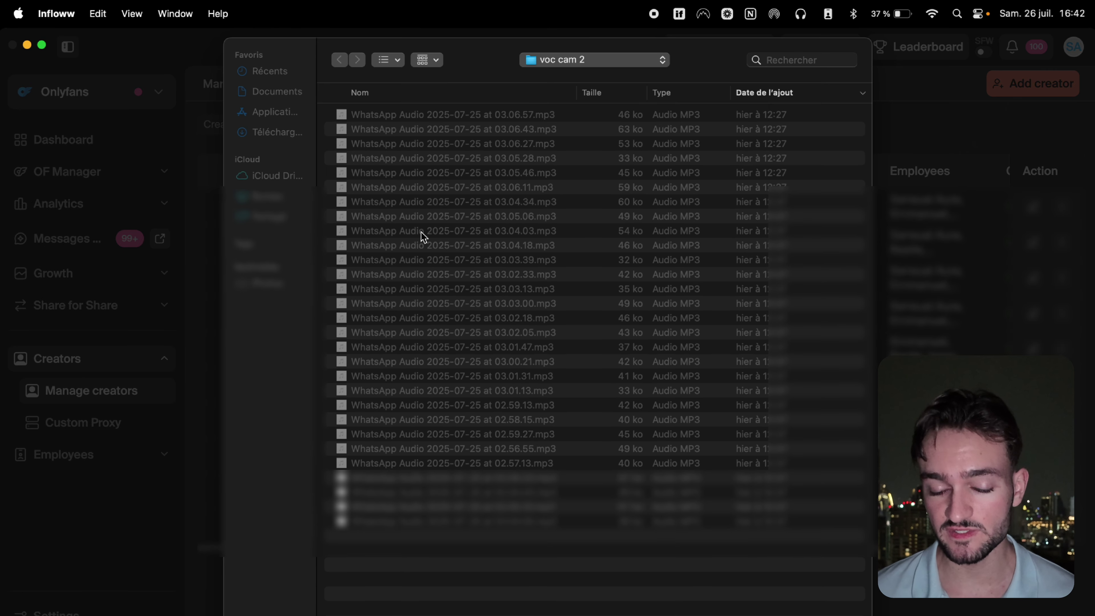
{"action": "key", "text": "Escape"}
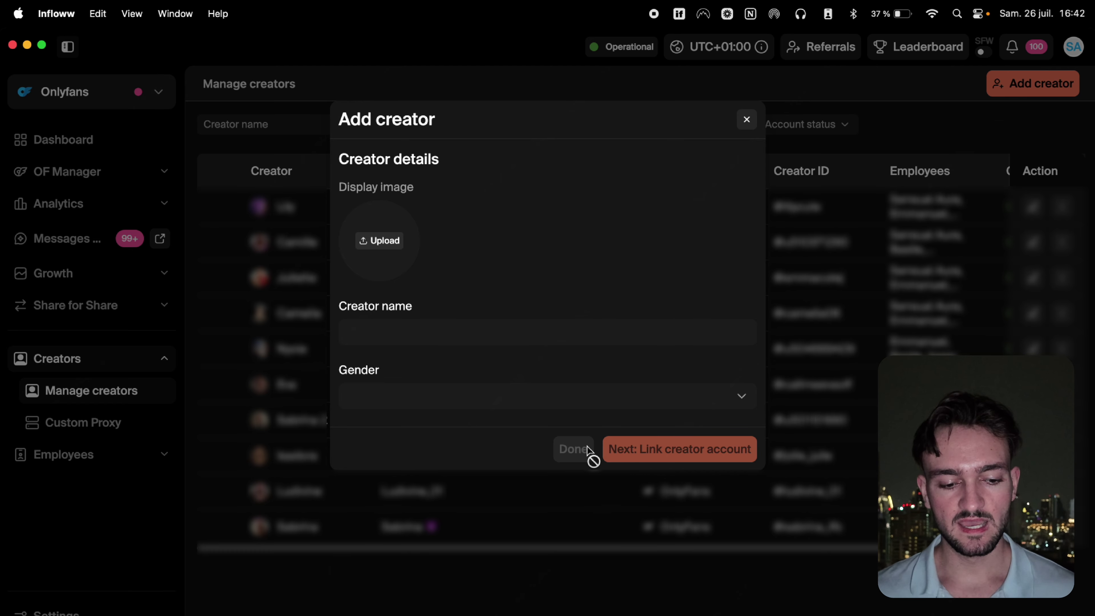
{"action": "left_click", "coordinate": [747, 119]}
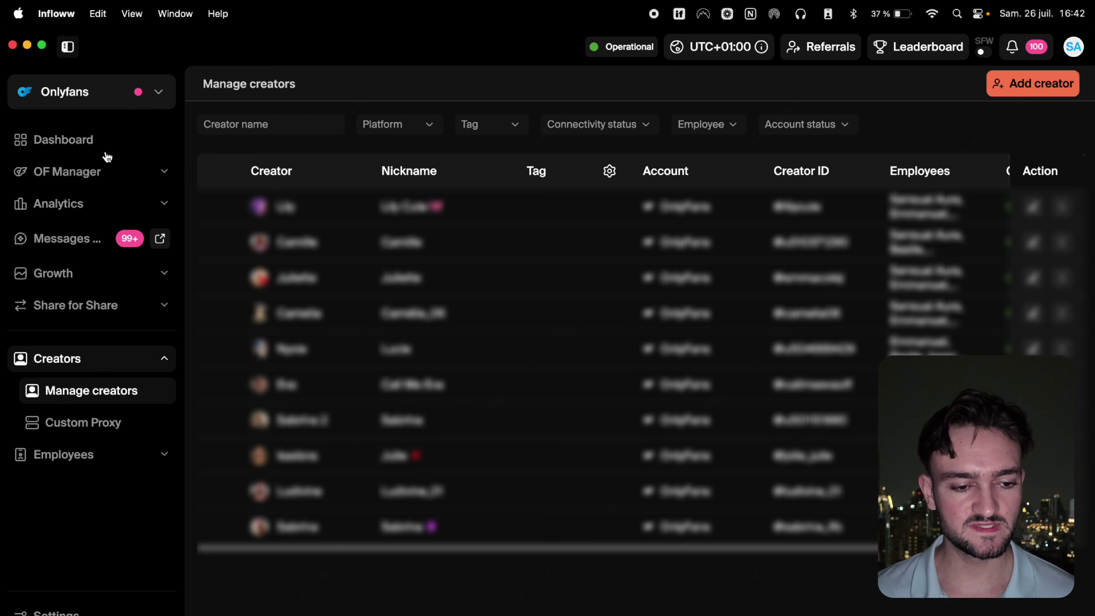
Return to the dashboard and compare the creator earnings for today, this week and this month.
{"action": "left_click", "coordinate": [95, 152]}
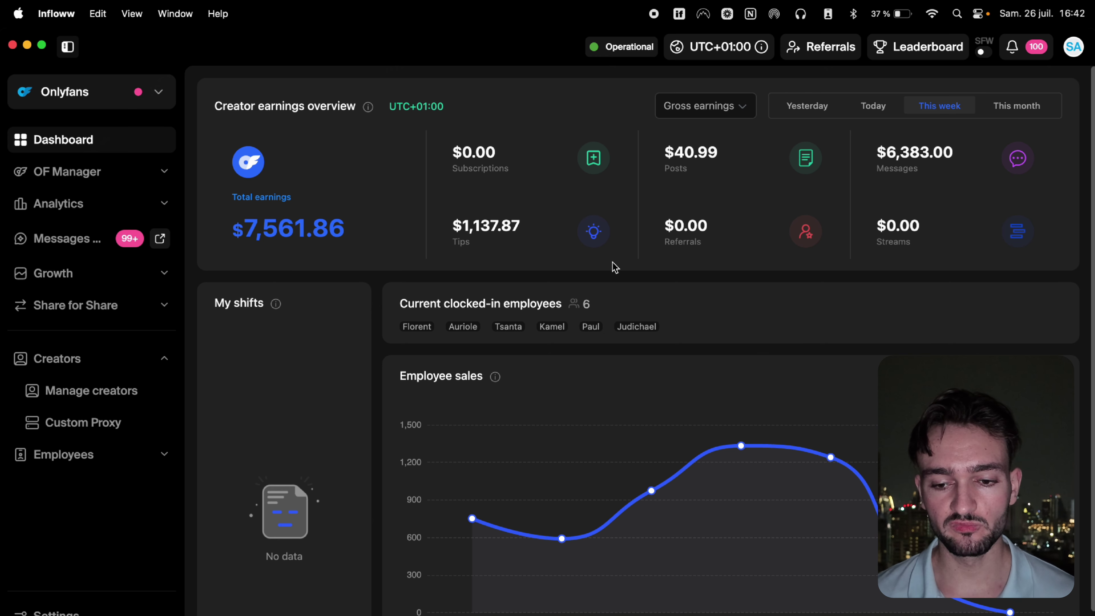
{"action": "left_click", "coordinate": [874, 109]}
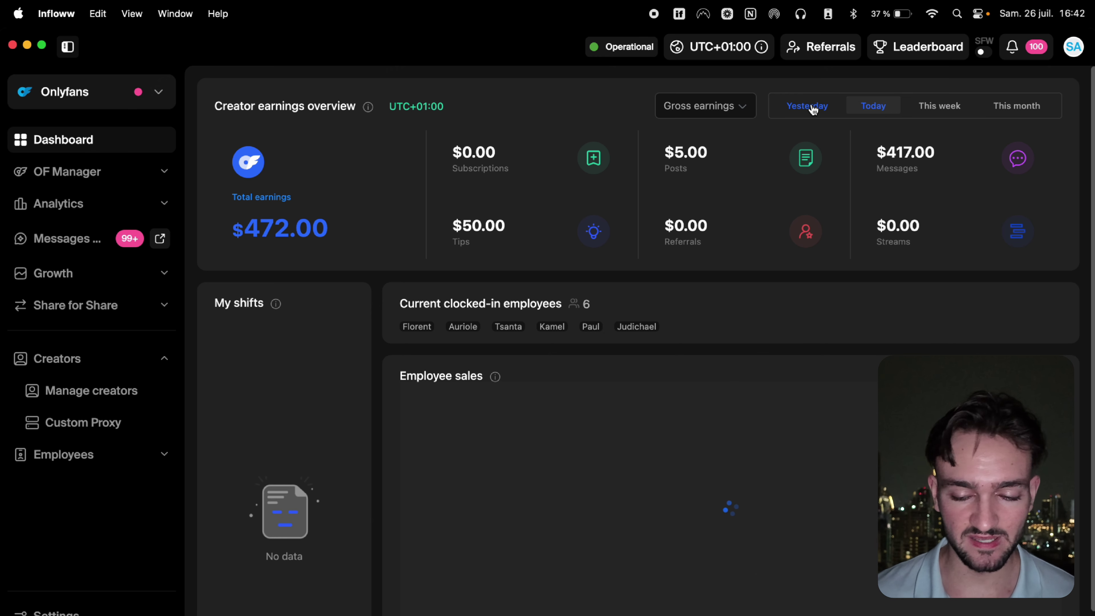
{"action": "left_click", "coordinate": [940, 106]}
{"action": "left_click", "coordinate": [1017, 106]}
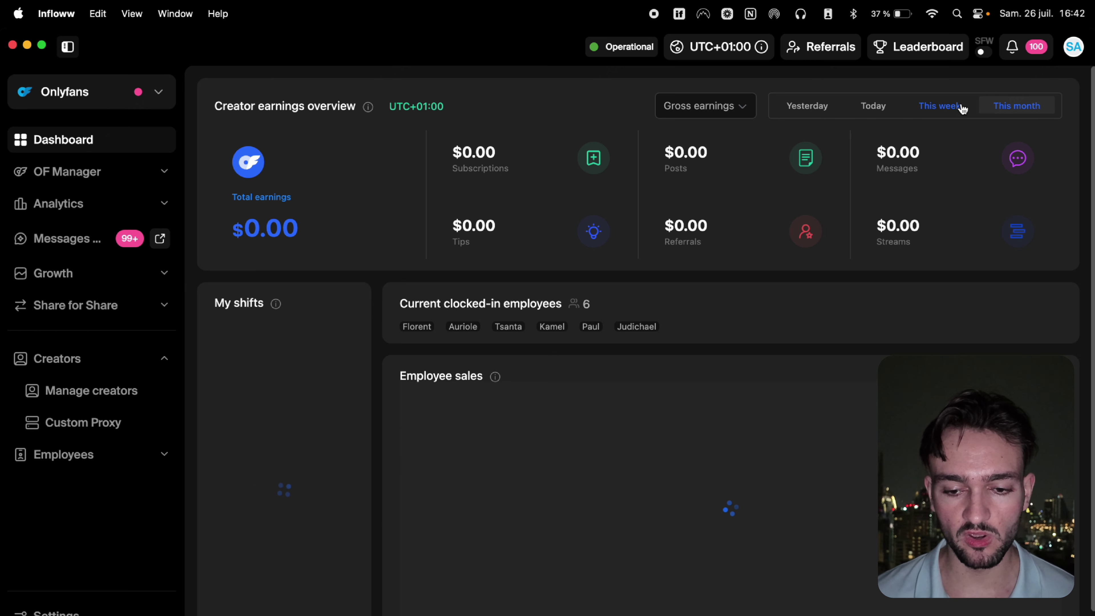
{"action": "left_click", "coordinate": [882, 107]}
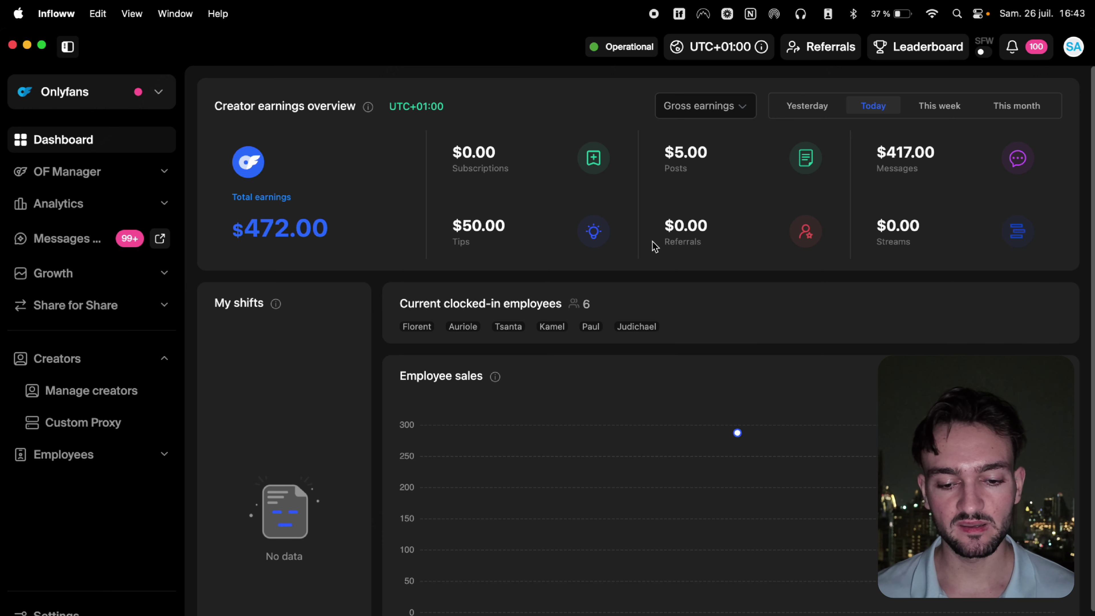
{"action": "left_click", "coordinate": [1004, 115]}
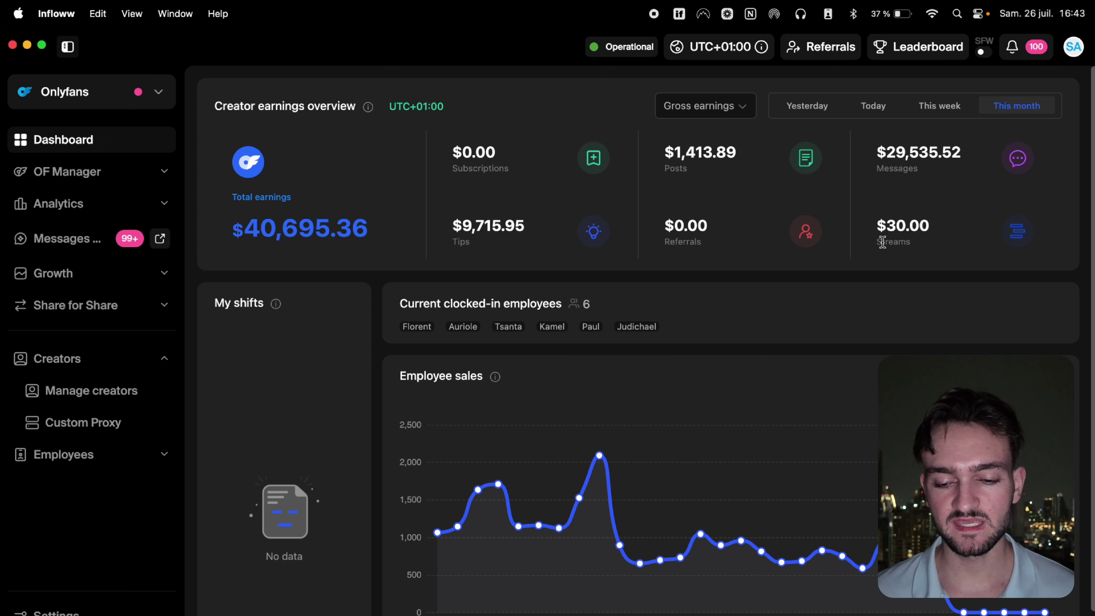
{"action": "left_click", "coordinate": [856, 113]}
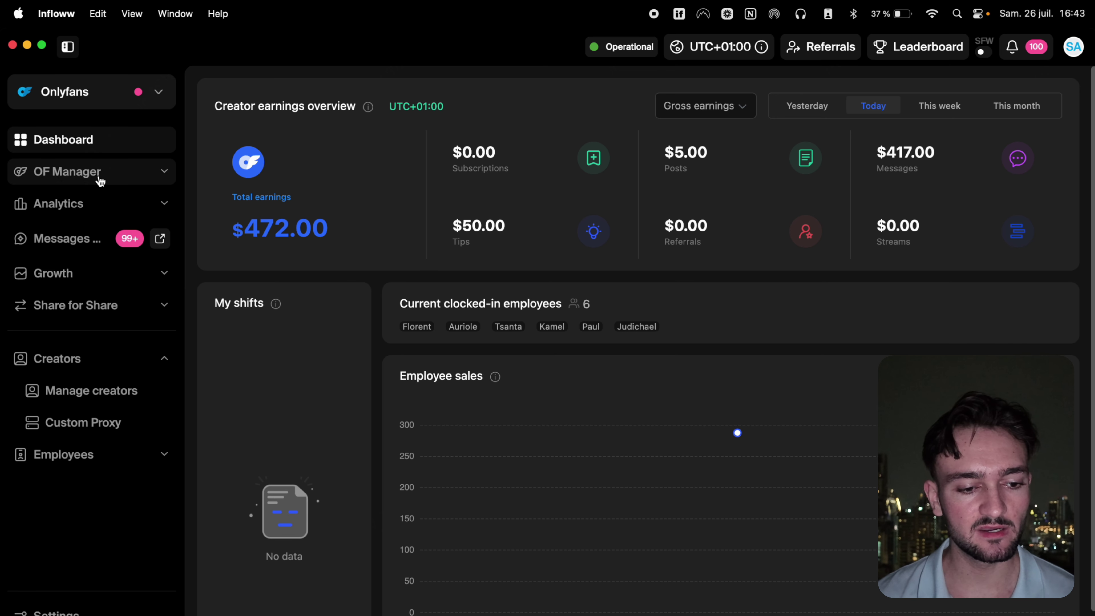
View the creator's My profile page, and draft a new post with the text "jhgzeg".
{"action": "left_click", "coordinate": [159, 183]}
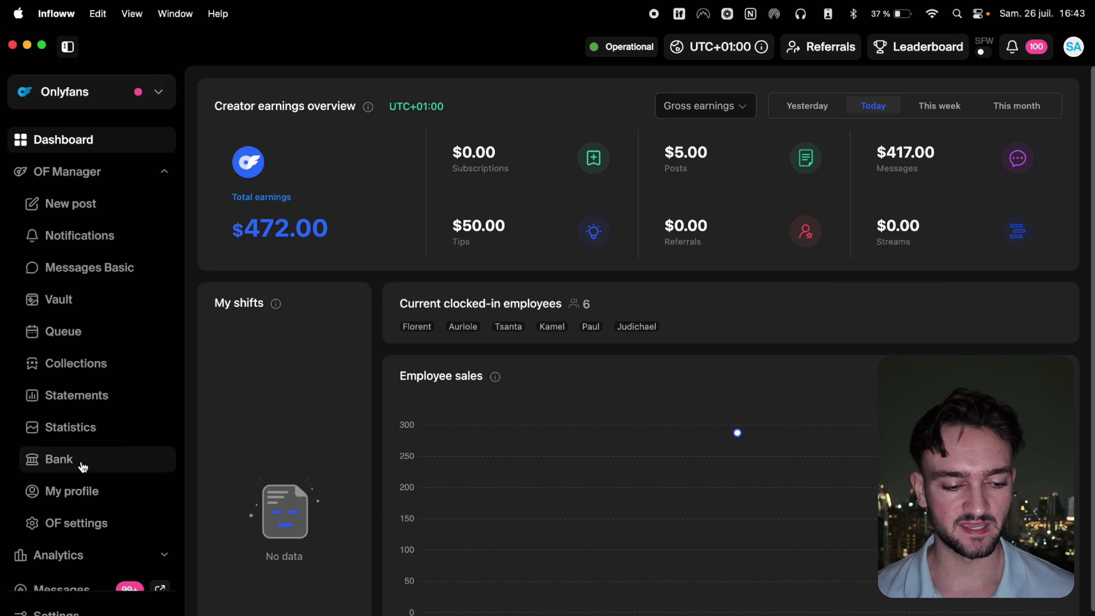
{"action": "left_click", "coordinate": [78, 498]}
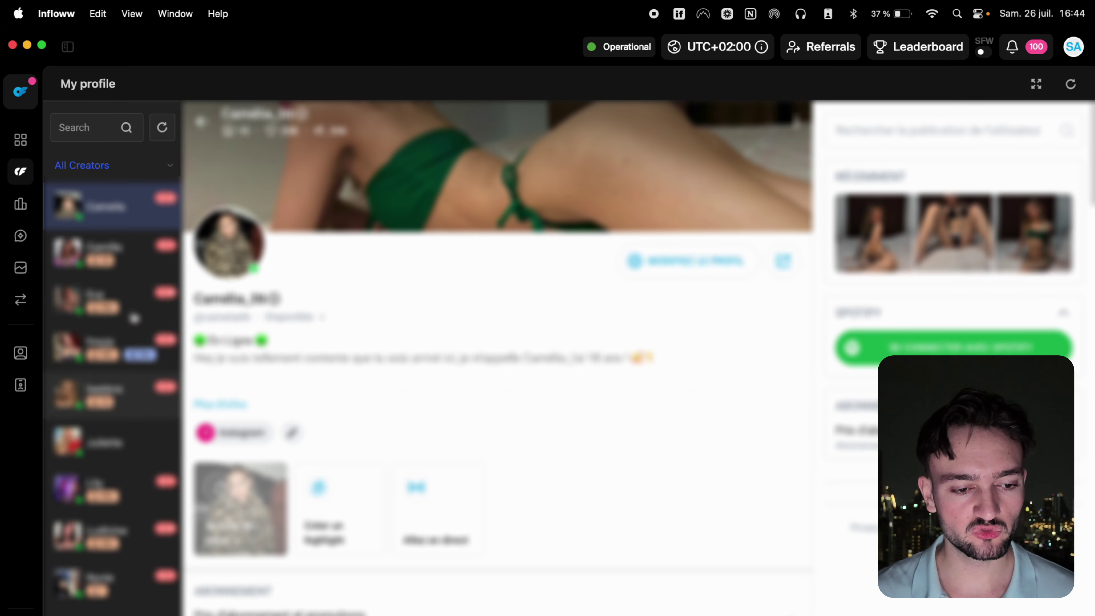
{"action": "left_click", "coordinate": [22, 168]}
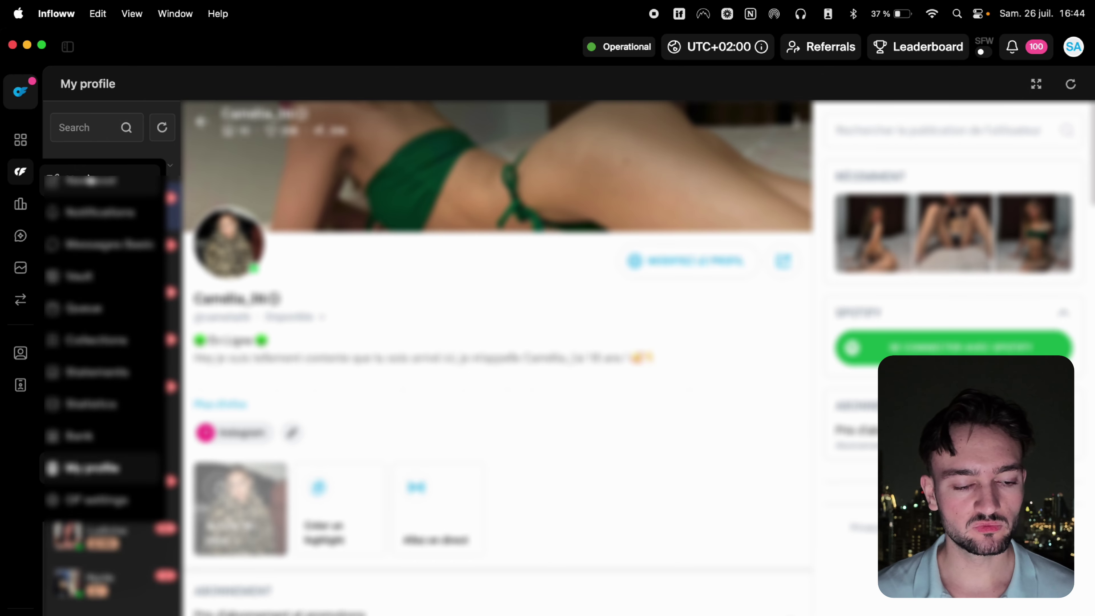
{"action": "left_click", "coordinate": [90, 181]}
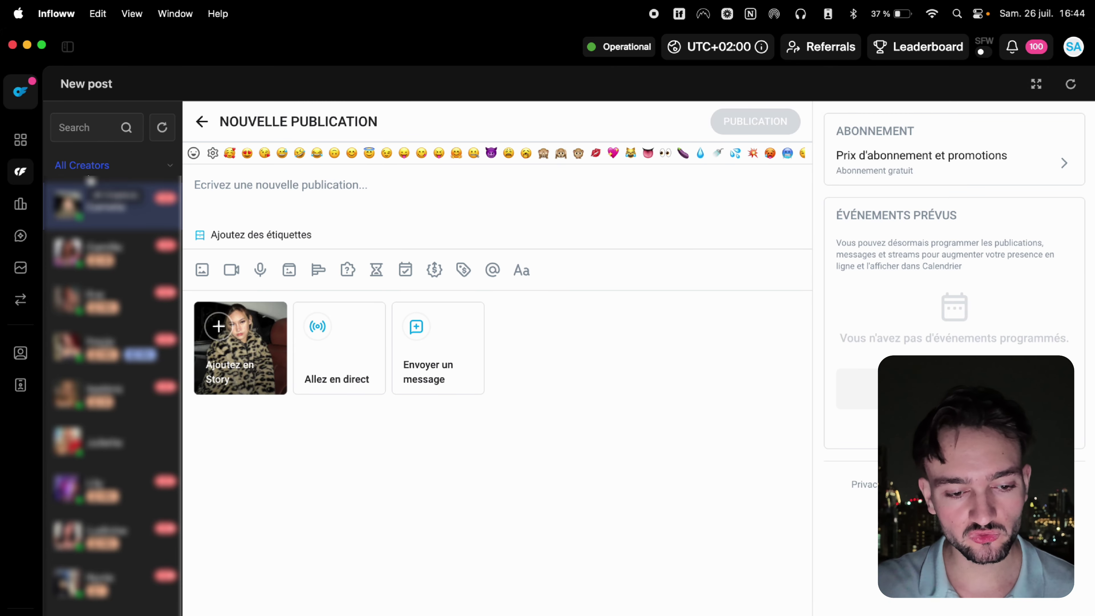
{"action": "left_click", "coordinate": [232, 182]}
{"action": "type", "text": "jhgzeg"}
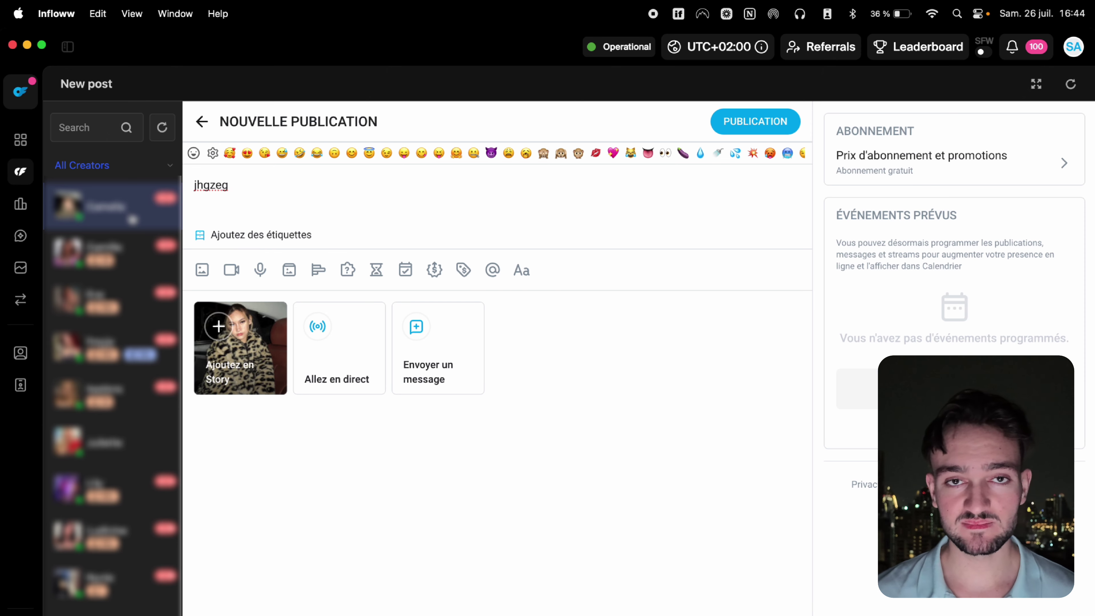
View the creator's notifications, and browse the media folders in the vault.
{"action": "mouse_move", "coordinate": [22, 176]}
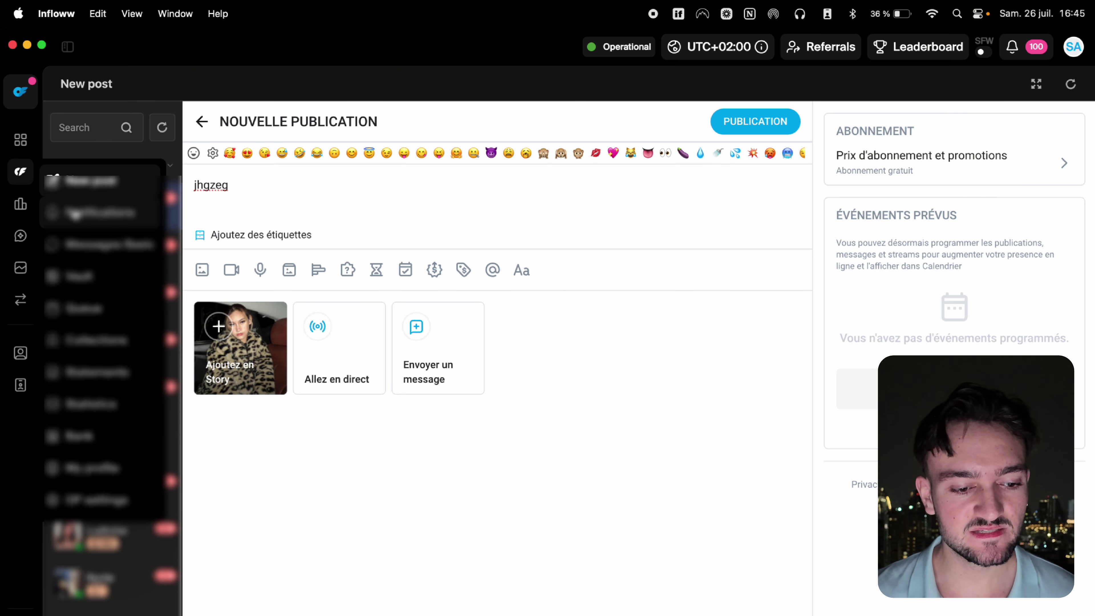
{"action": "left_click", "coordinate": [101, 212]}
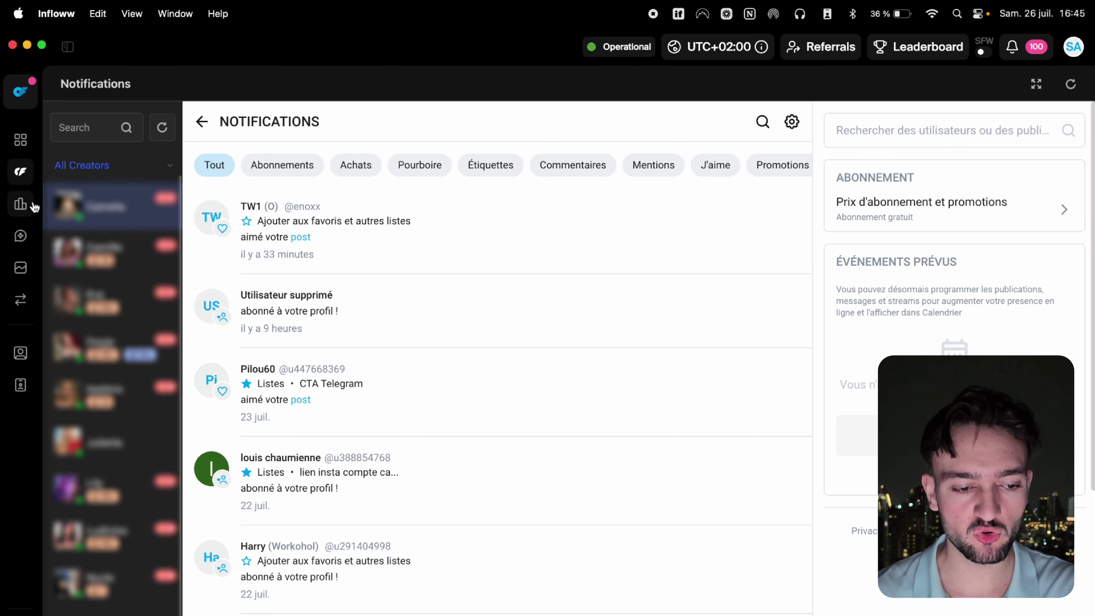
{"action": "mouse_move", "coordinate": [21, 172]}
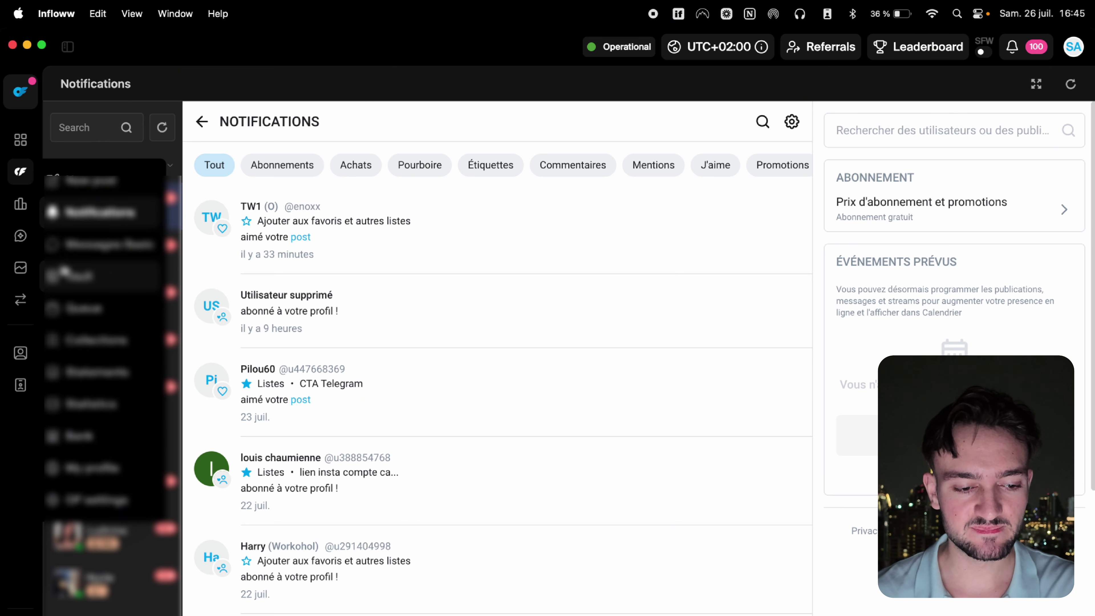
{"action": "left_click", "coordinate": [80, 278]}
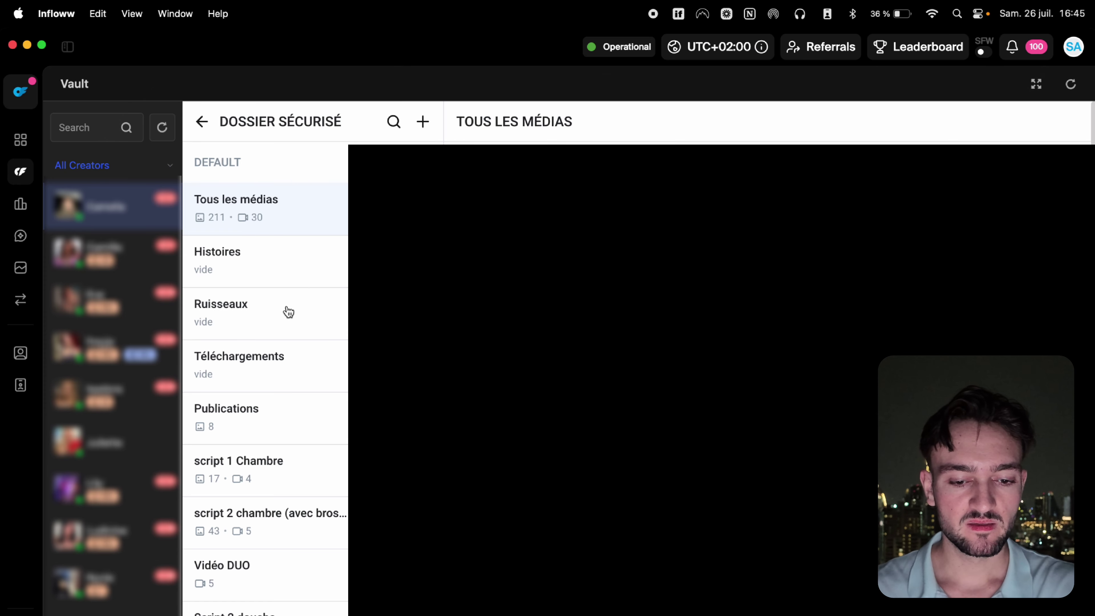
{"action": "left_click", "coordinate": [252, 211]}
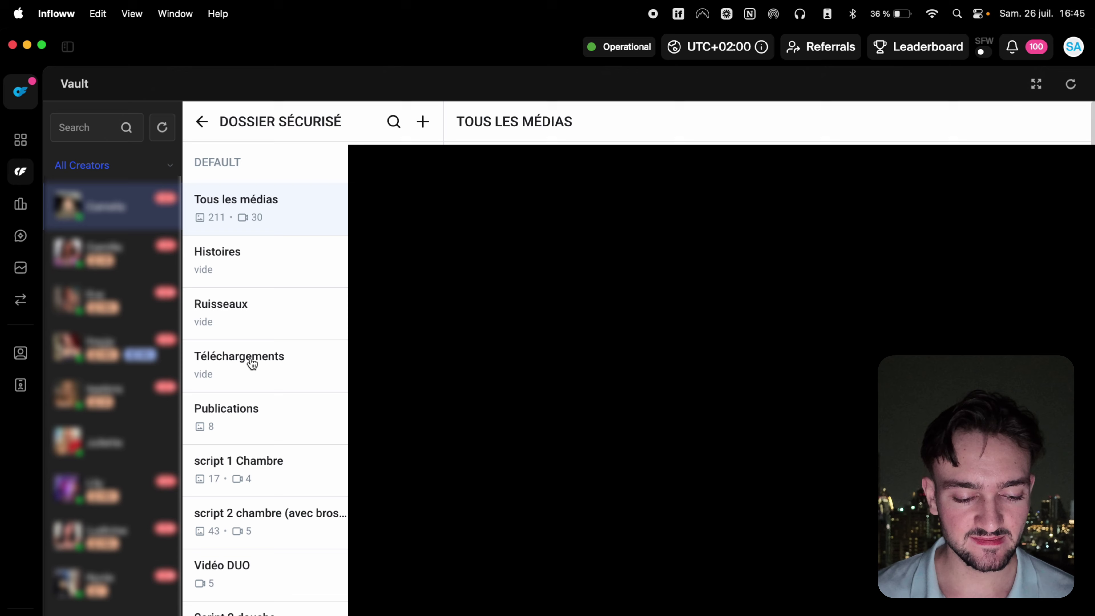
{"action": "scroll", "coordinate": [255, 362], "scroll_direction": "down", "scroll_amount": 3}
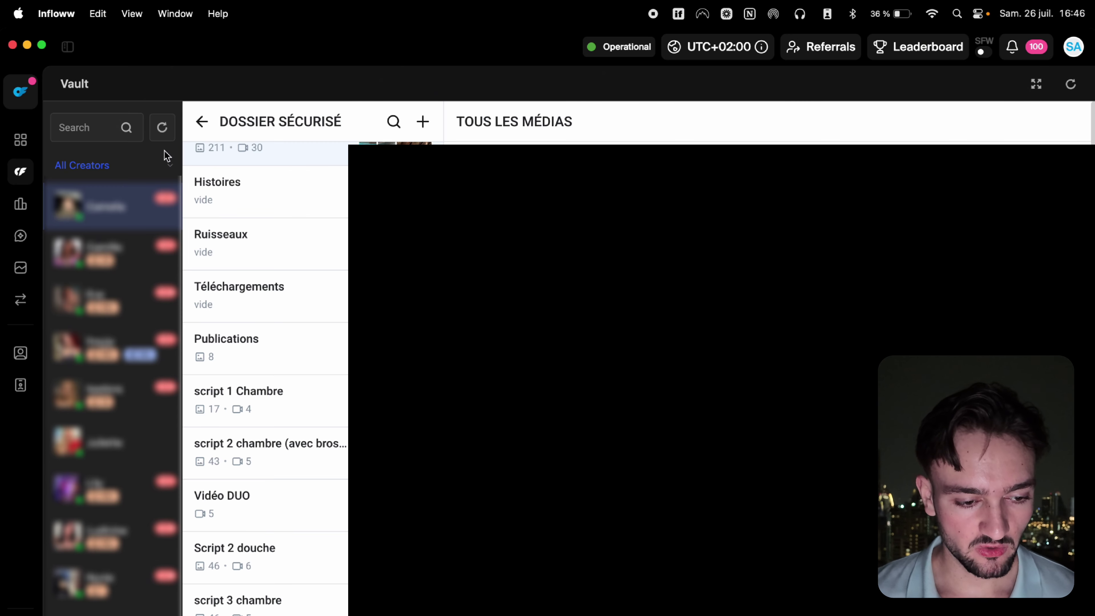
View the creator's scheduling queue calendar and the user lists in Collections.
{"action": "mouse_move", "coordinate": [21, 171]}
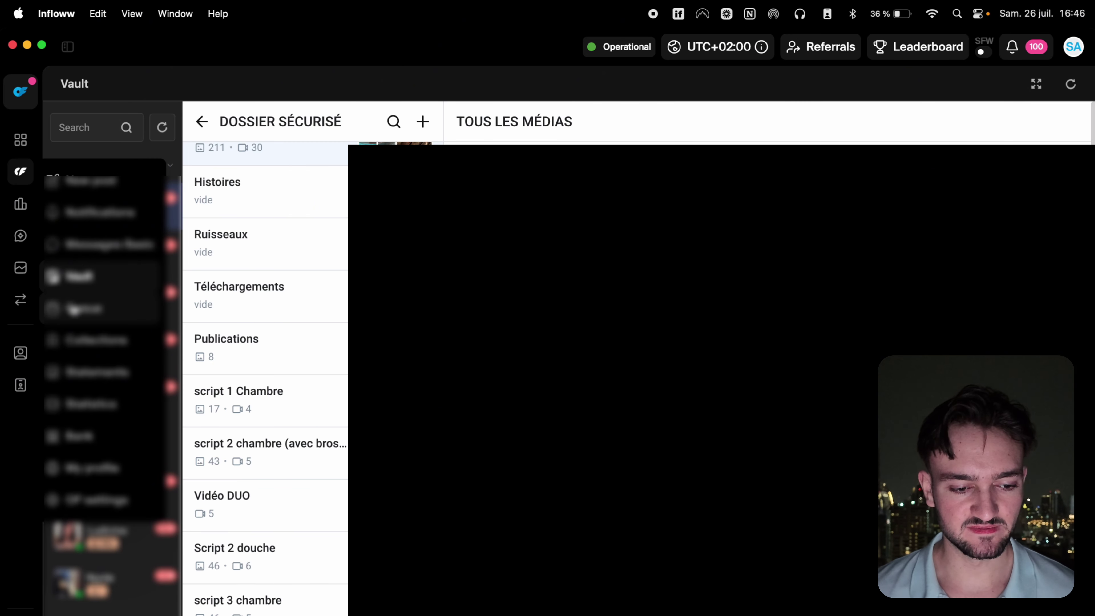
{"action": "left_click", "coordinate": [73, 309]}
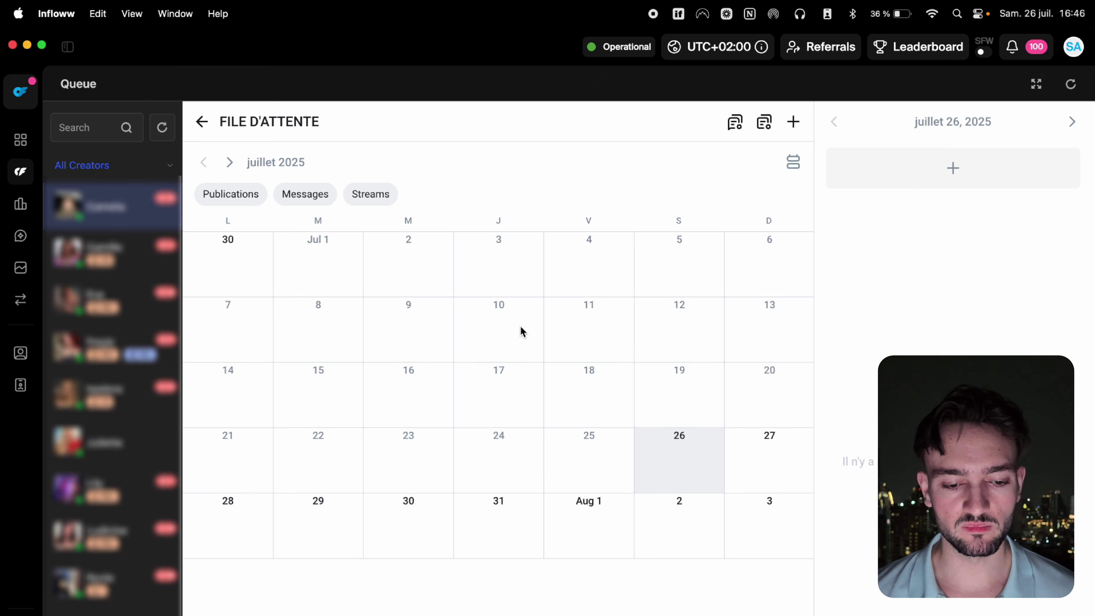
{"action": "mouse_move", "coordinate": [21, 171]}
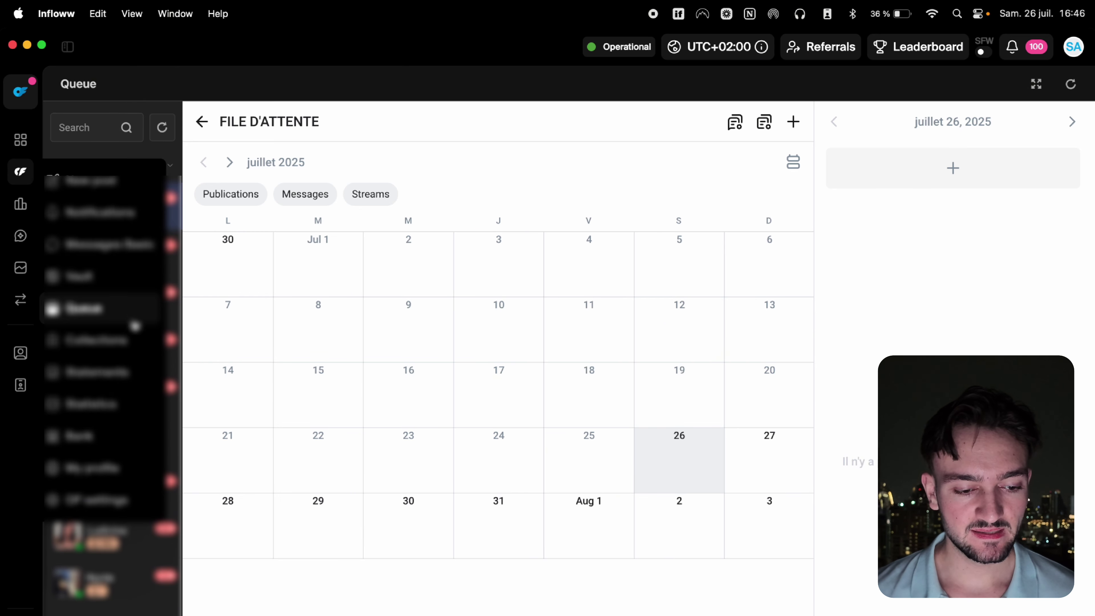
{"action": "left_click", "coordinate": [97, 341]}
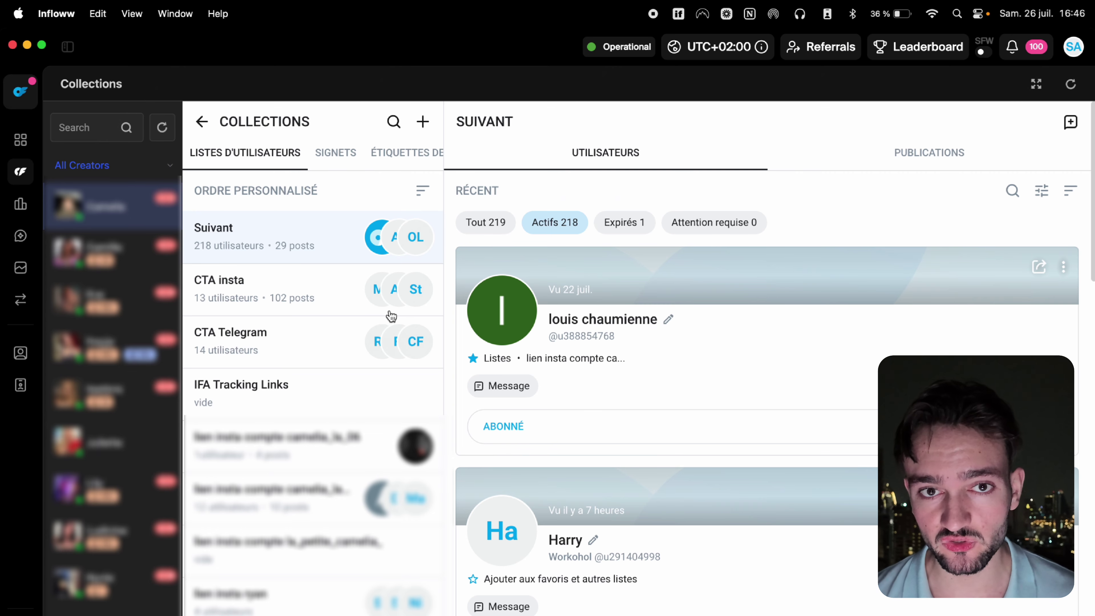
View the creator's statements, including the manual withdrawal form, payment requests and earnings statistics, without requesting a payout.
{"action": "mouse_move", "coordinate": [21, 172]}
{"action": "left_click", "coordinate": [102, 382]}
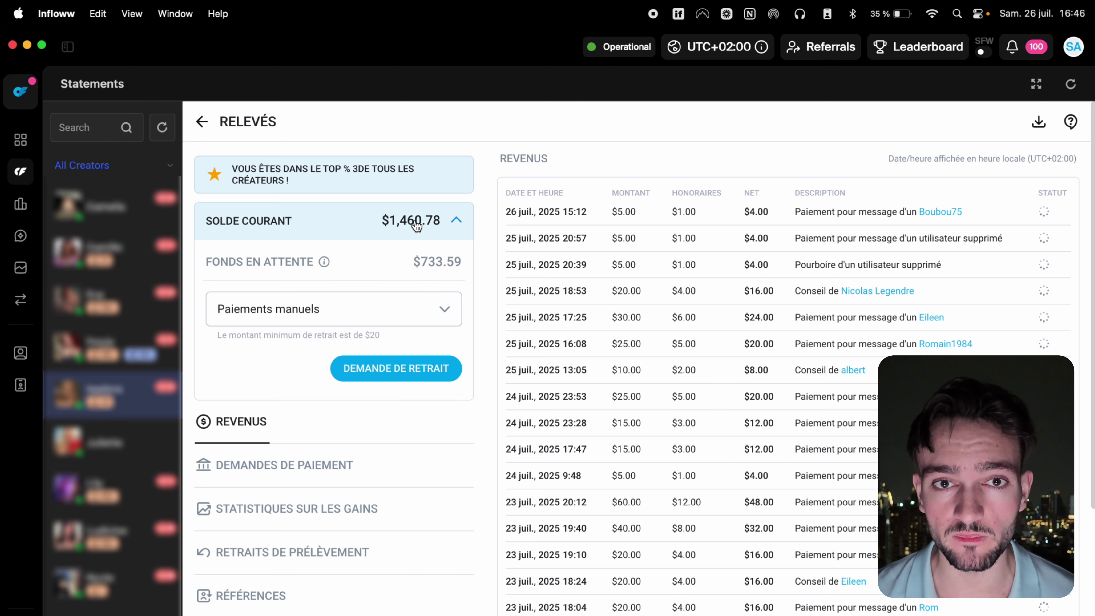
{"action": "left_click", "coordinate": [408, 370]}
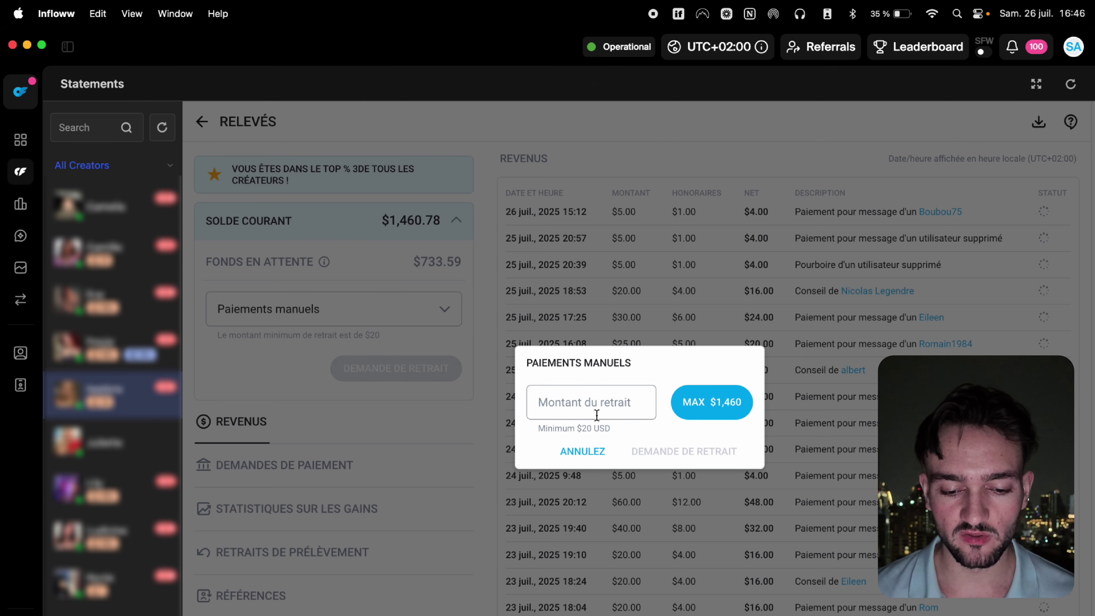
{"action": "left_click", "coordinate": [587, 452]}
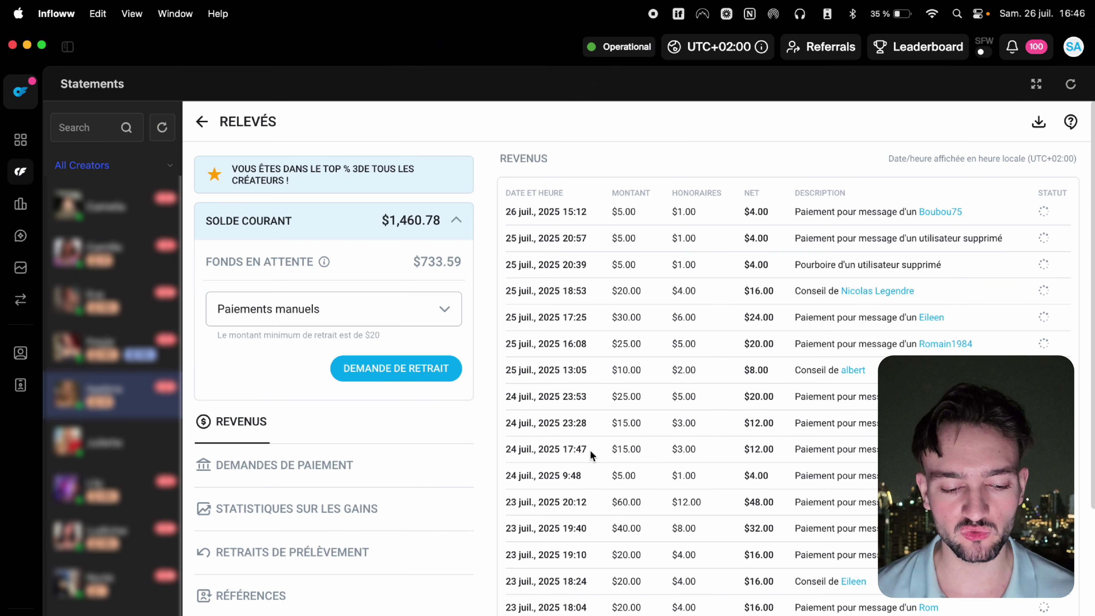
{"action": "left_click", "coordinate": [304, 467]}
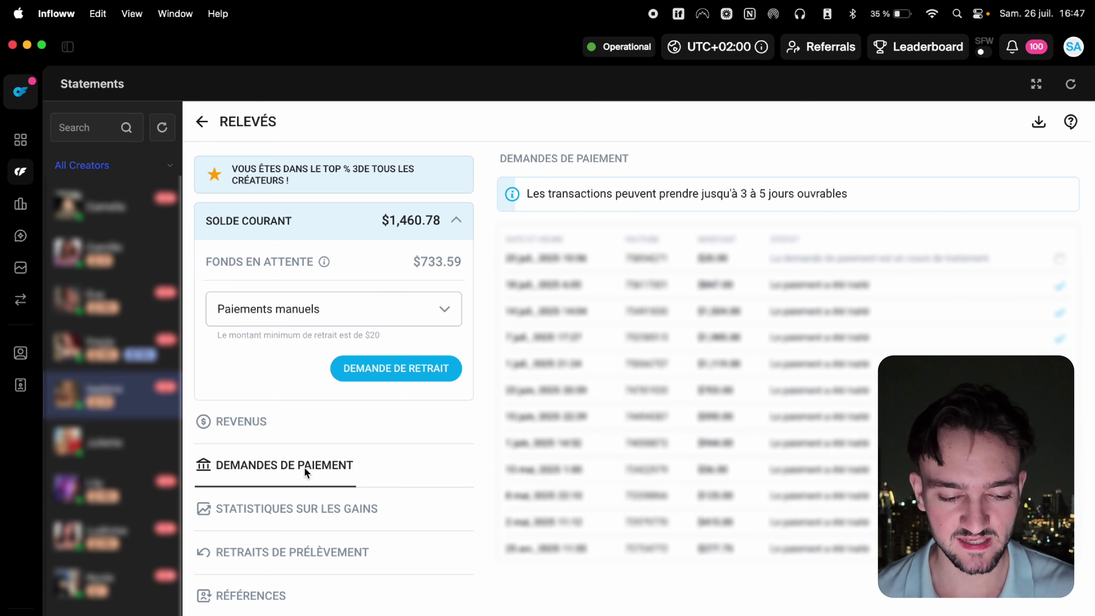
{"action": "left_click", "coordinate": [300, 508]}
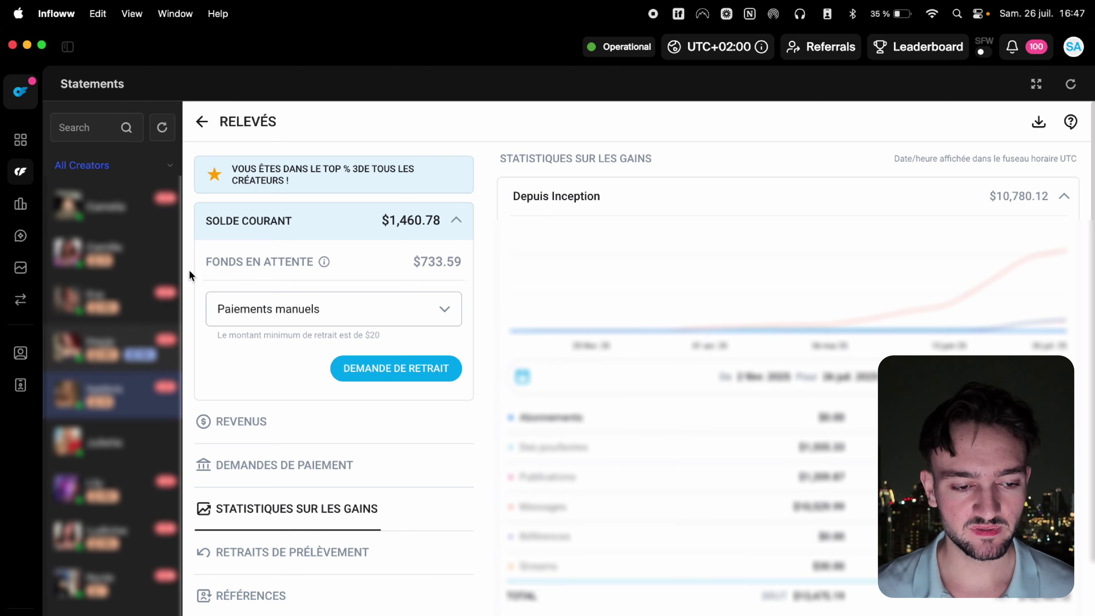
{"action": "left_click", "coordinate": [199, 126]}
View the creator's Statistics page, reviewing the fans data and the full revenue overview by category and month.
{"action": "mouse_move", "coordinate": [21, 172]}
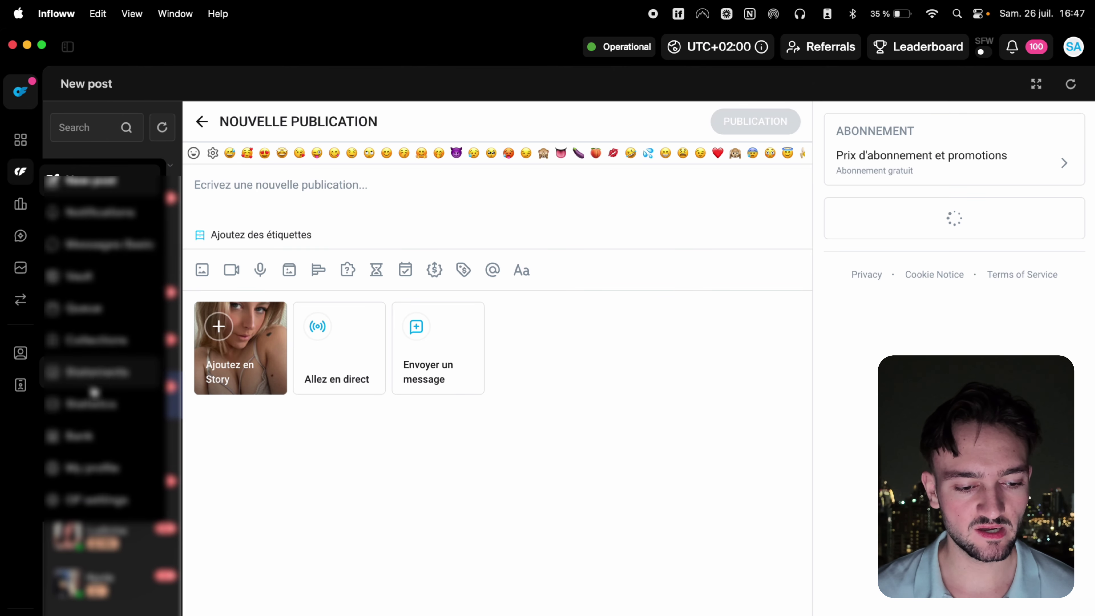
{"action": "left_click", "coordinate": [92, 404]}
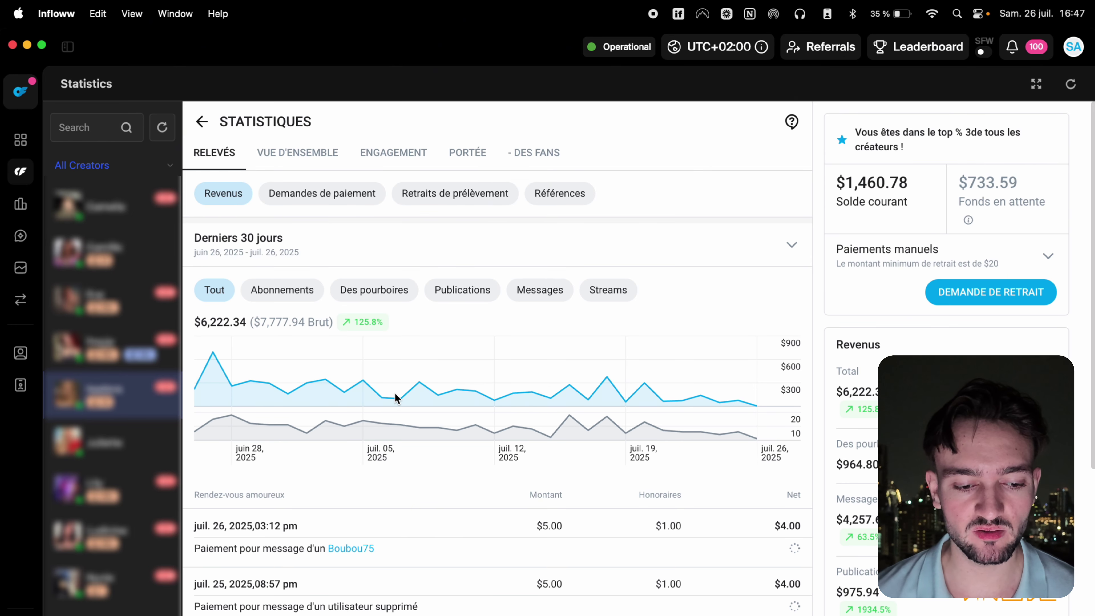
{"action": "left_click", "coordinate": [535, 154]}
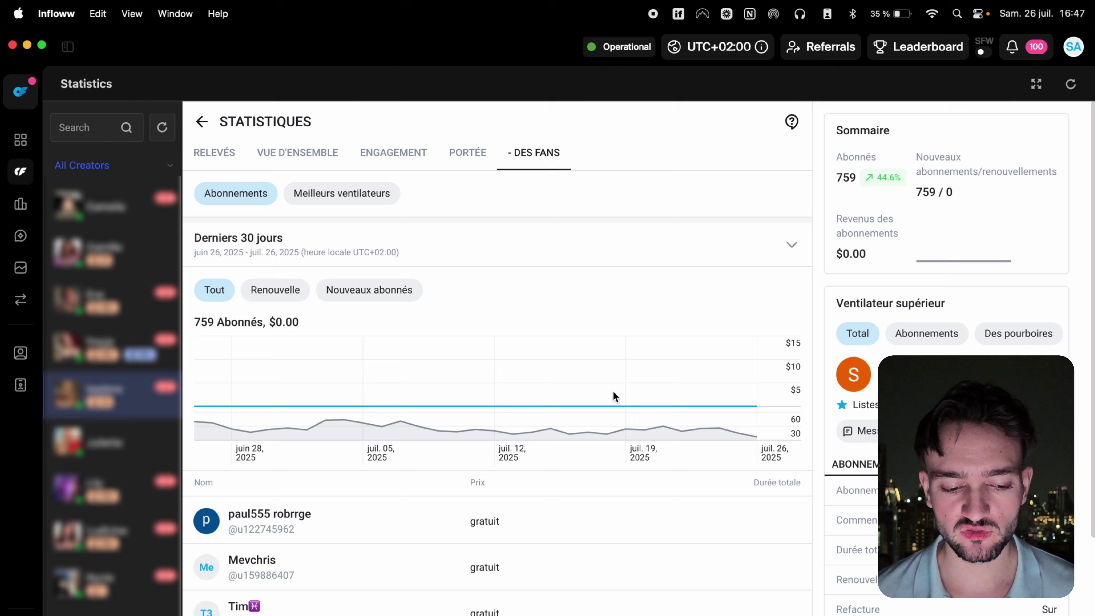
{"action": "left_click", "coordinate": [313, 154]}
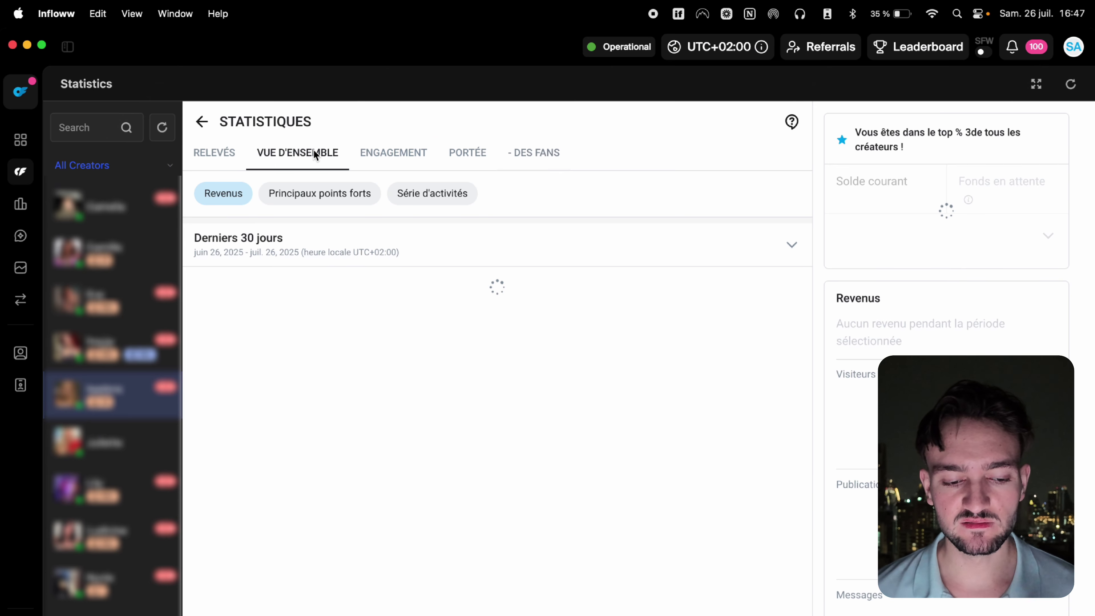
{"action": "scroll", "coordinate": [606, 480], "scroll_direction": "down", "scroll_amount": 8}
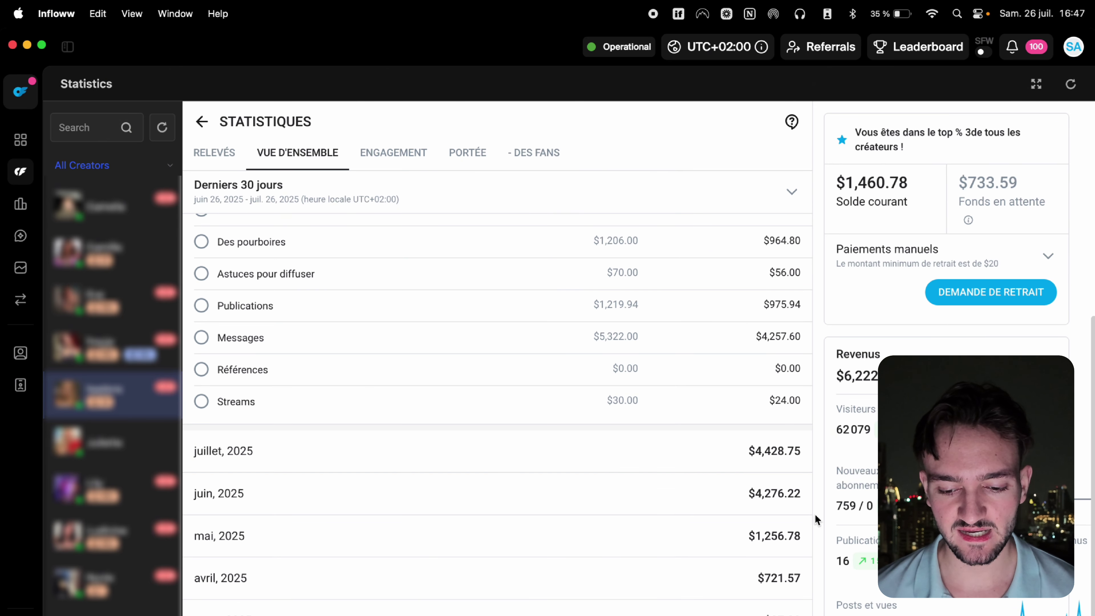
{"action": "scroll", "coordinate": [430, 320], "scroll_direction": "up", "scroll_amount": 8}
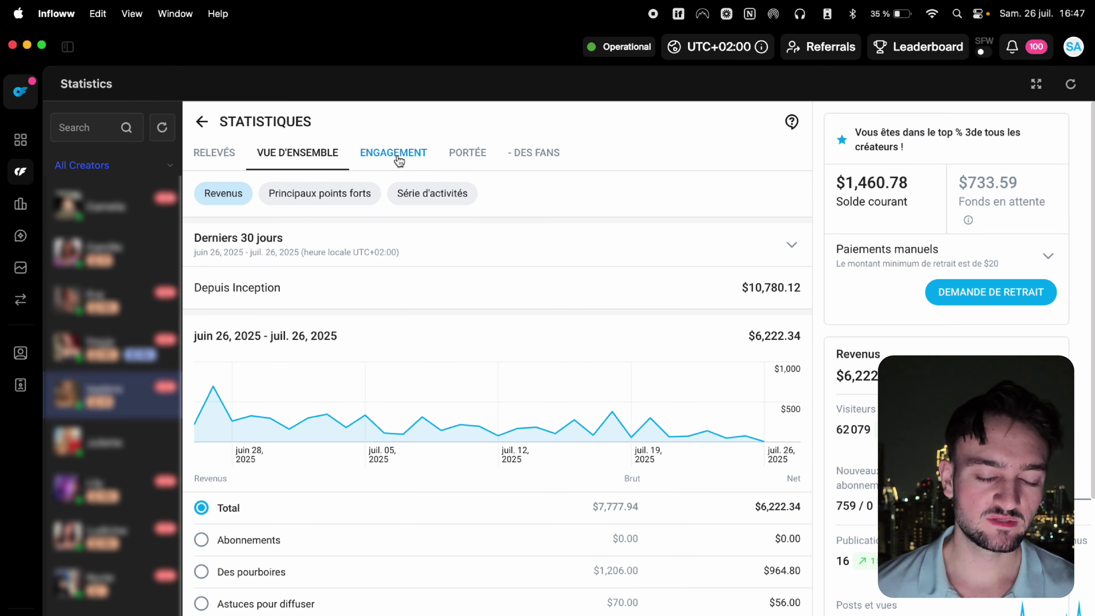
Check the creator's engagement and reach statistics, and return to the statistics overview.
{"action": "left_click", "coordinate": [398, 157]}
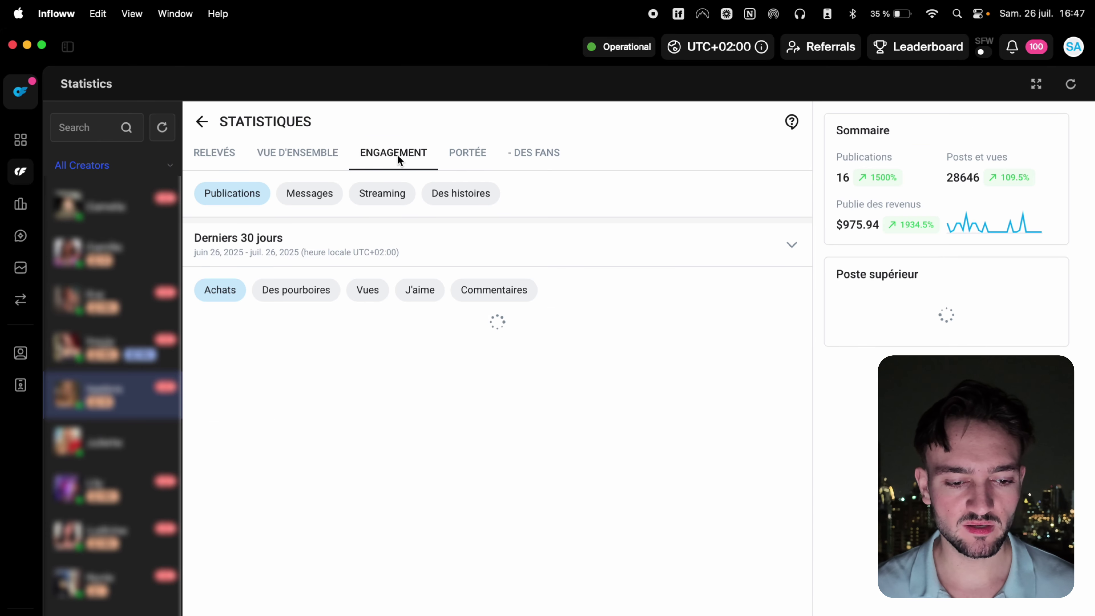
{"action": "left_click", "coordinate": [476, 158]}
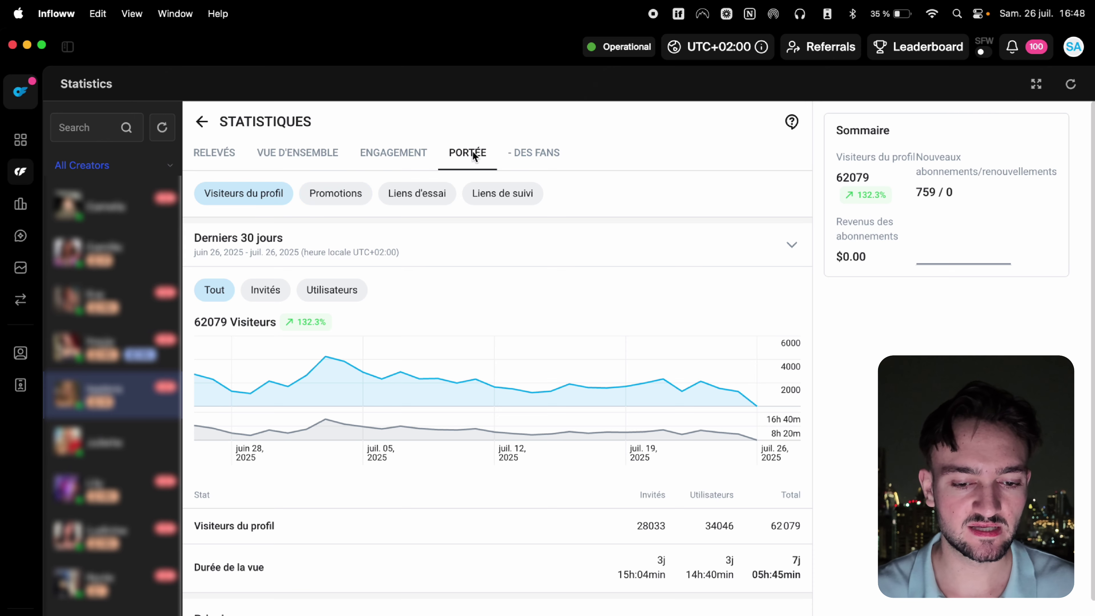
{"action": "left_click", "coordinate": [276, 160]}
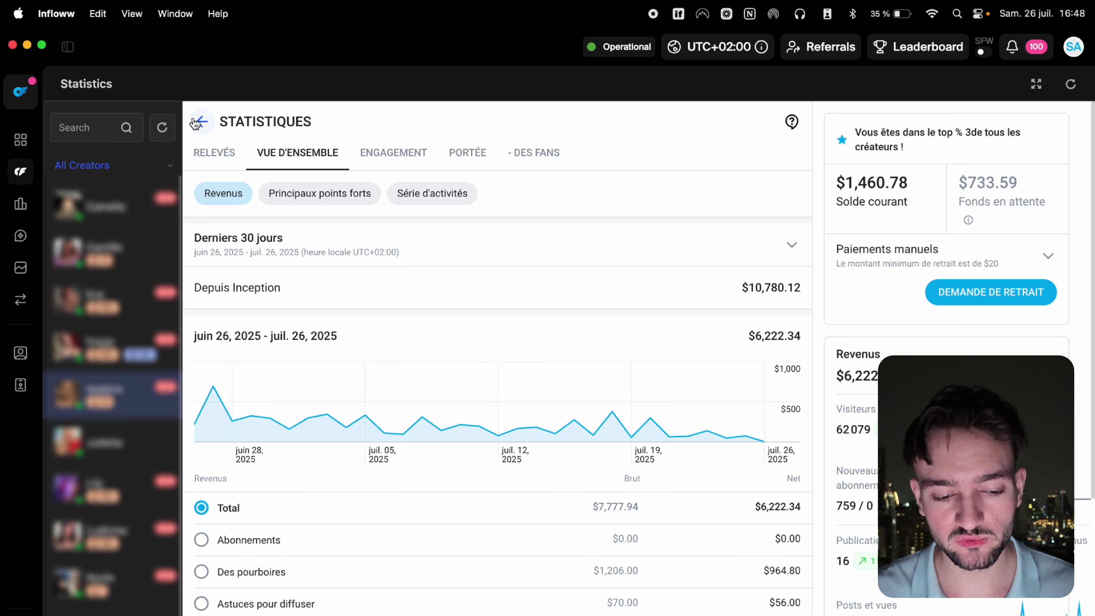
View the creator's bank page, and look through the posts on the My profile page.
{"action": "mouse_move", "coordinate": [91, 198]}
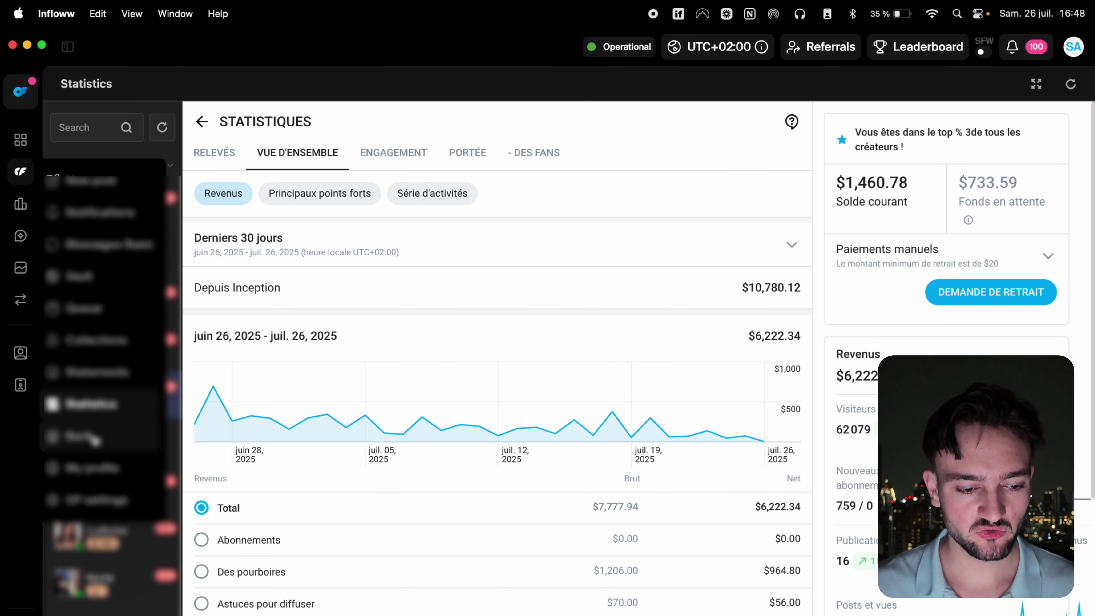
{"action": "left_click", "coordinate": [93, 435]}
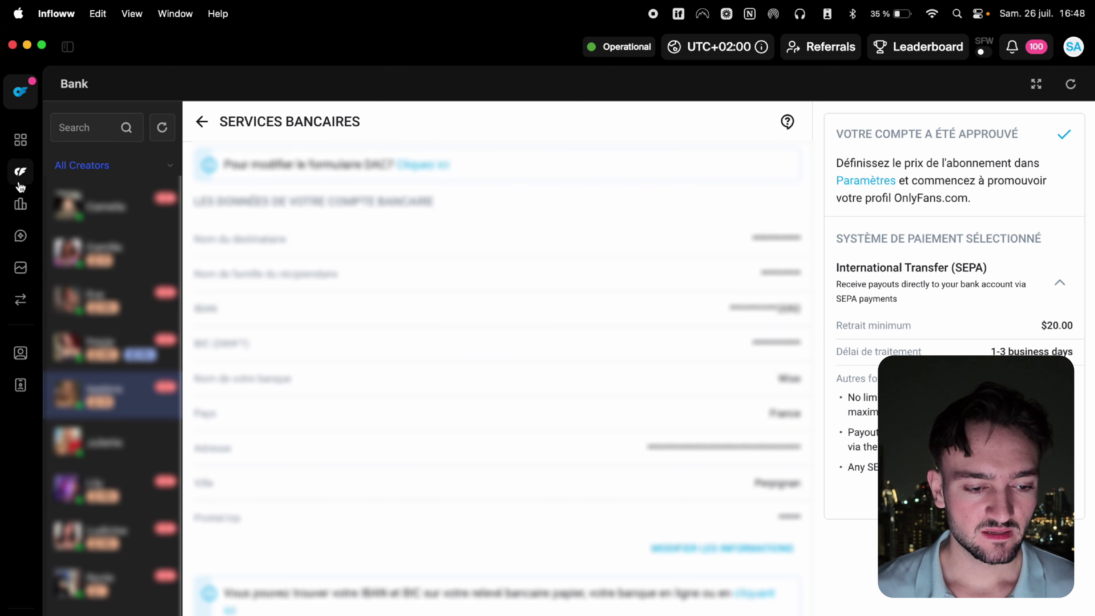
{"action": "mouse_move", "coordinate": [21, 186]}
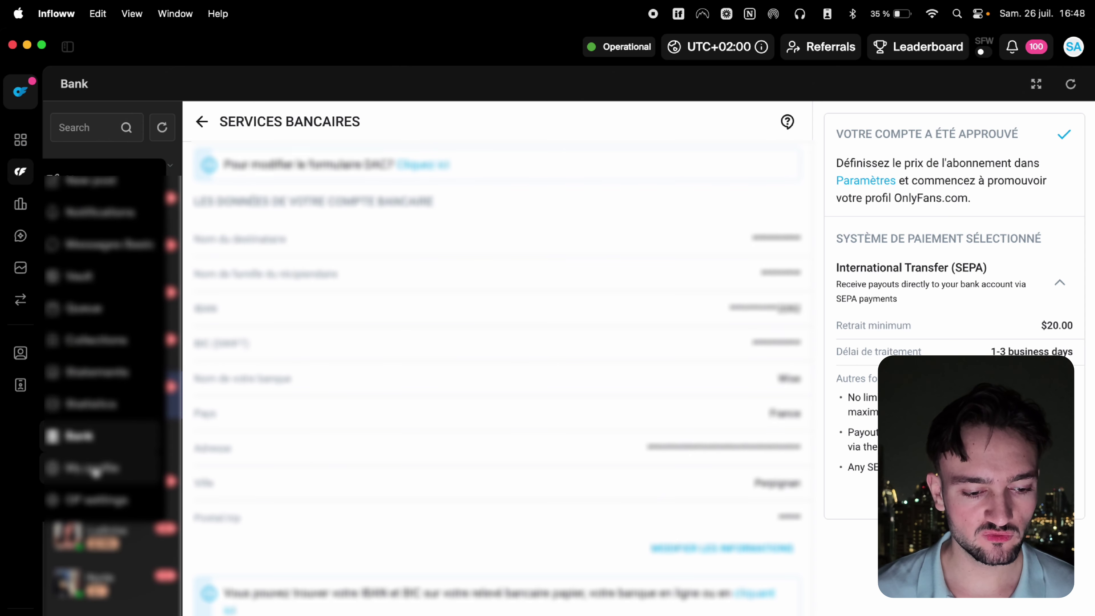
{"action": "left_click", "coordinate": [93, 468]}
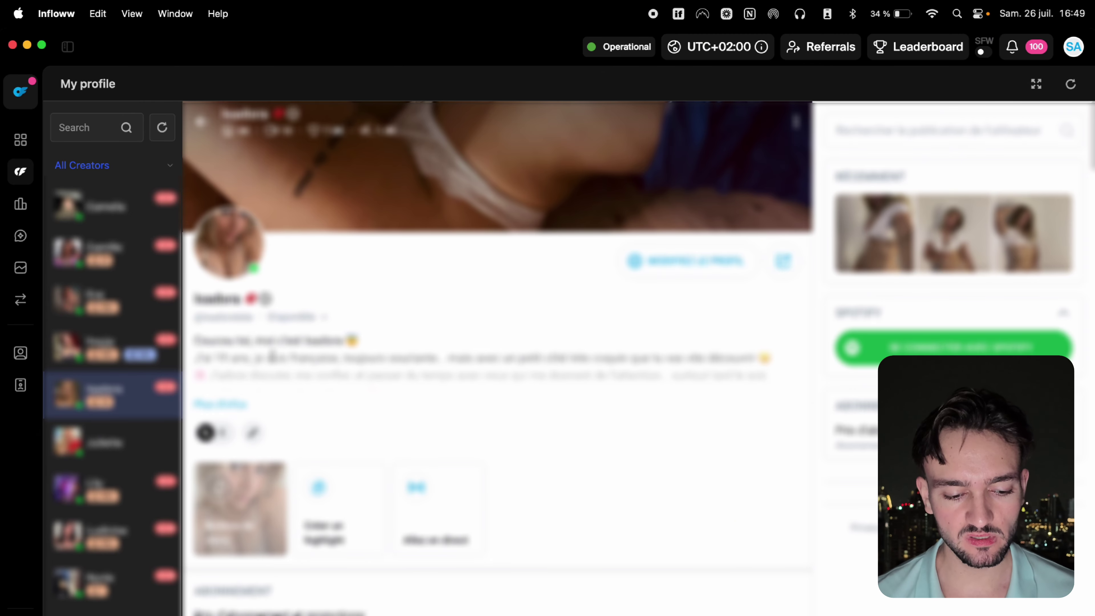
{"action": "scroll", "coordinate": [275, 362], "scroll_direction": "down", "scroll_amount": 2}
{"action": "scroll", "coordinate": [275, 362], "scroll_direction": "down", "scroll_amount": 3}
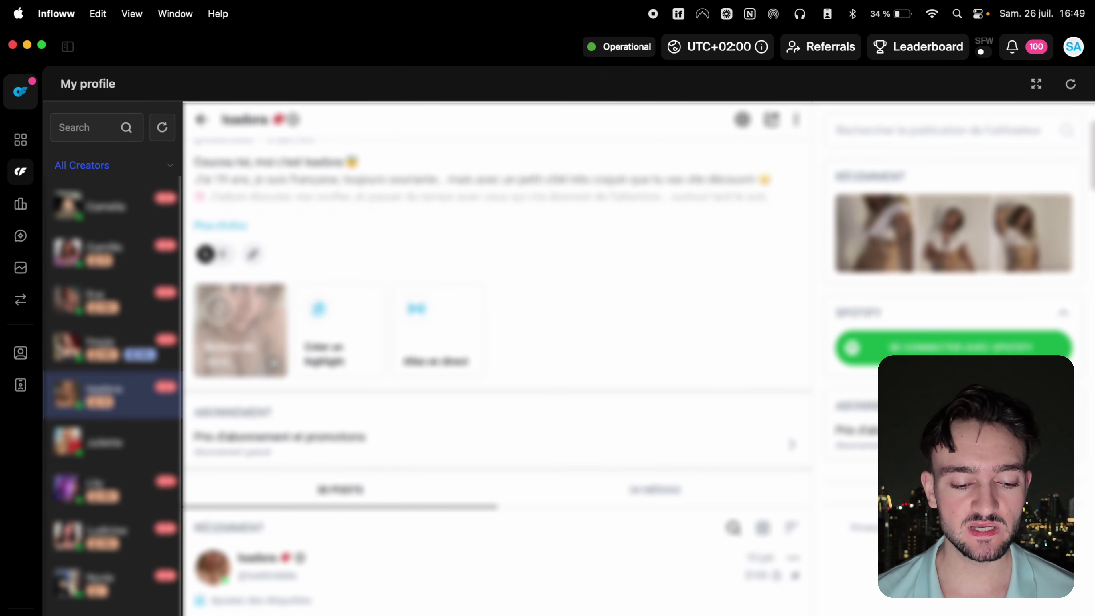
{"action": "scroll", "coordinate": [275, 362], "scroll_direction": "down", "scroll_amount": 20}
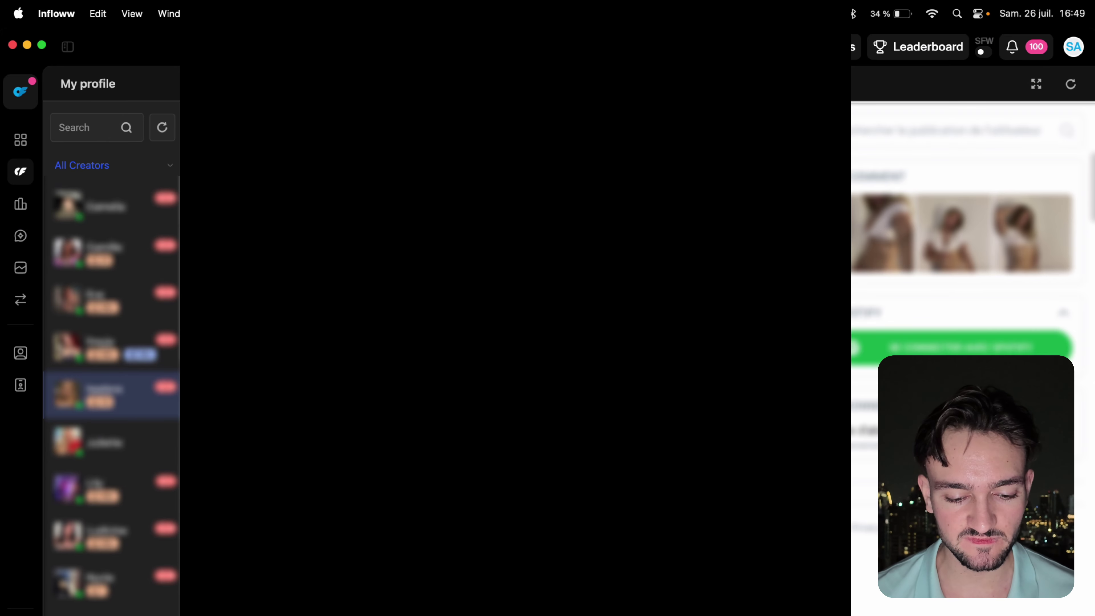
{"action": "scroll", "coordinate": [574, 503], "scroll_direction": "up", "scroll_amount": 20}
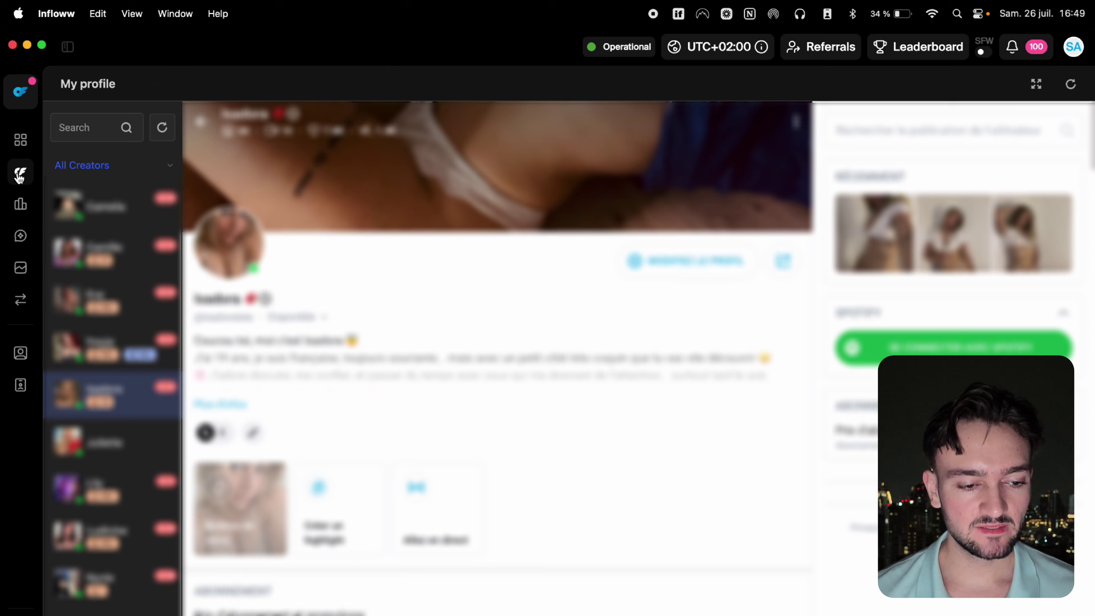
Browse the creator's OF settings for chats, notifications, fans and subscriptions, profile and account.
{"action": "mouse_move", "coordinate": [20, 171]}
{"action": "left_click", "coordinate": [102, 500]}
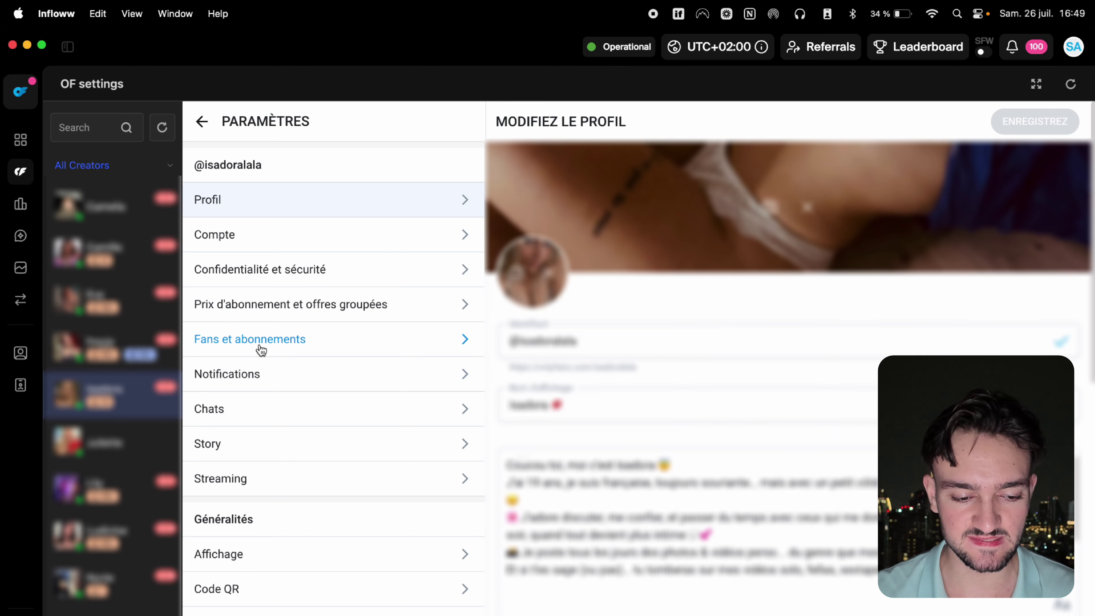
{"action": "left_click", "coordinate": [235, 411]}
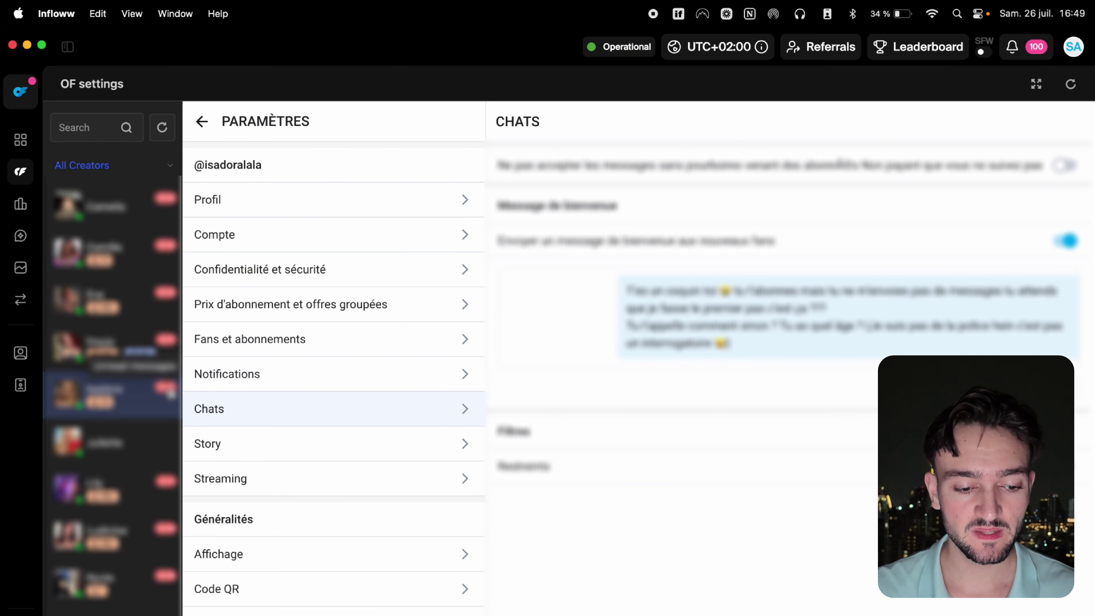
{"action": "left_click", "coordinate": [215, 374]}
{"action": "left_click", "coordinate": [227, 340]}
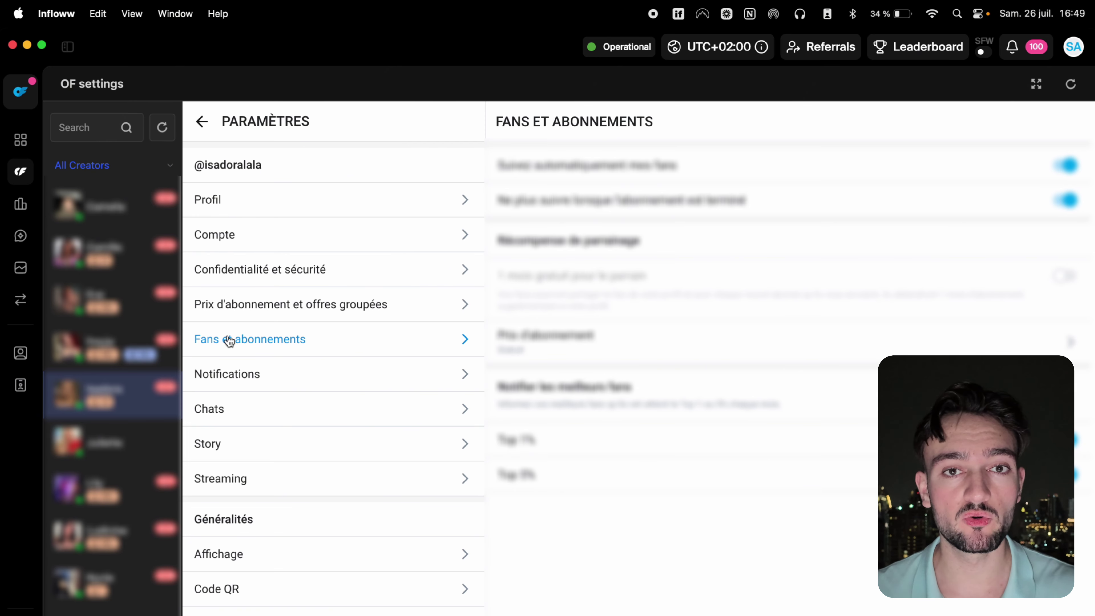
{"action": "left_click", "coordinate": [242, 206]}
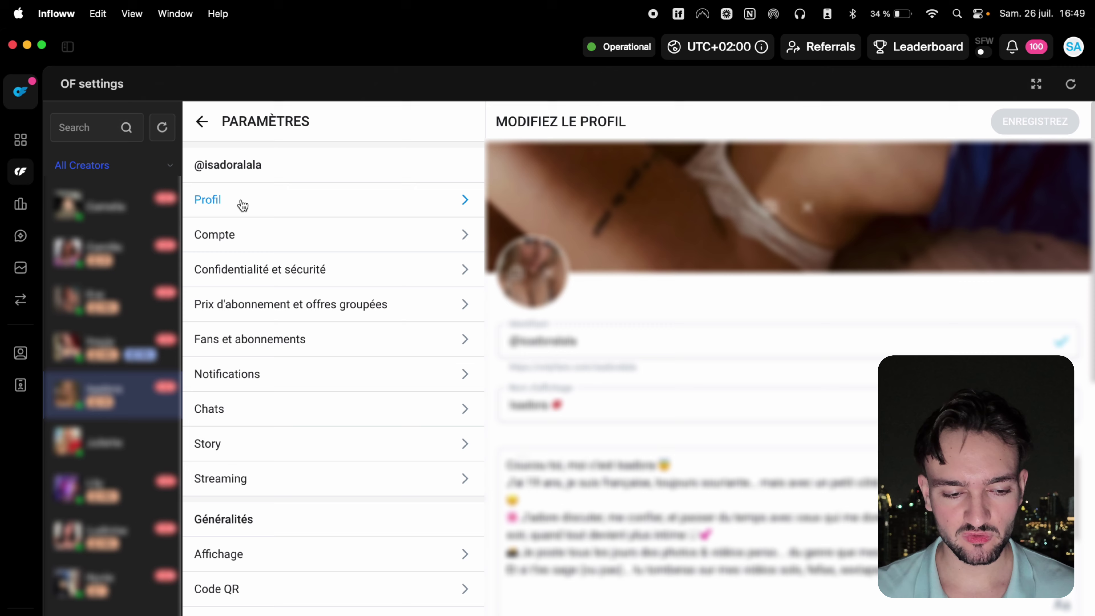
{"action": "left_click", "coordinate": [233, 234]}
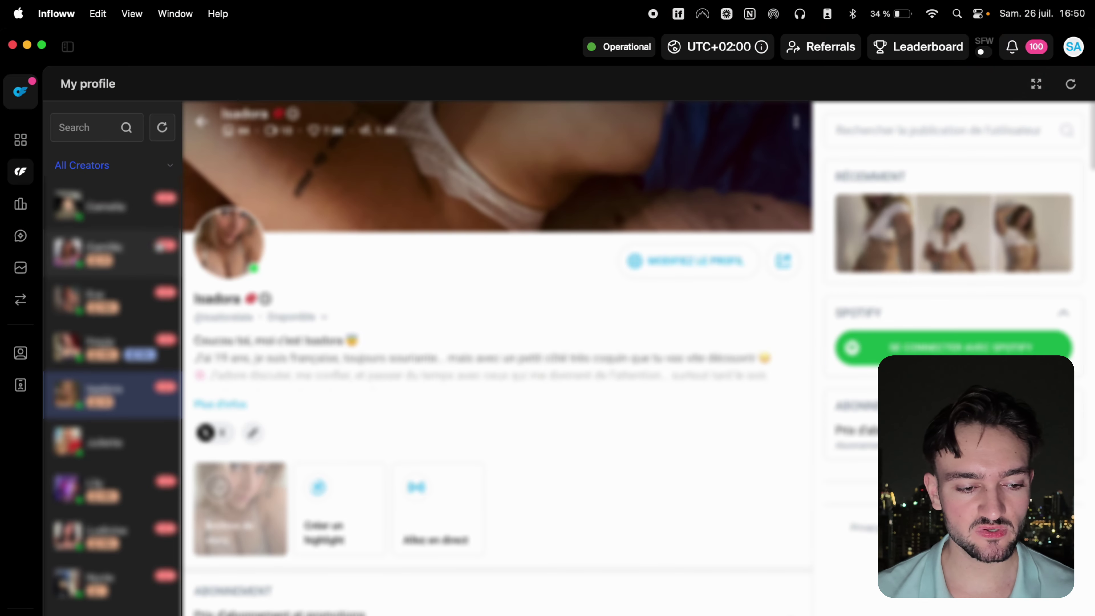
Open the Creator reports overview, and set it to show gross earnings for the year 2025.
{"action": "mouse_move", "coordinate": [22, 171]}
{"action": "mouse_move", "coordinate": [20, 203]}
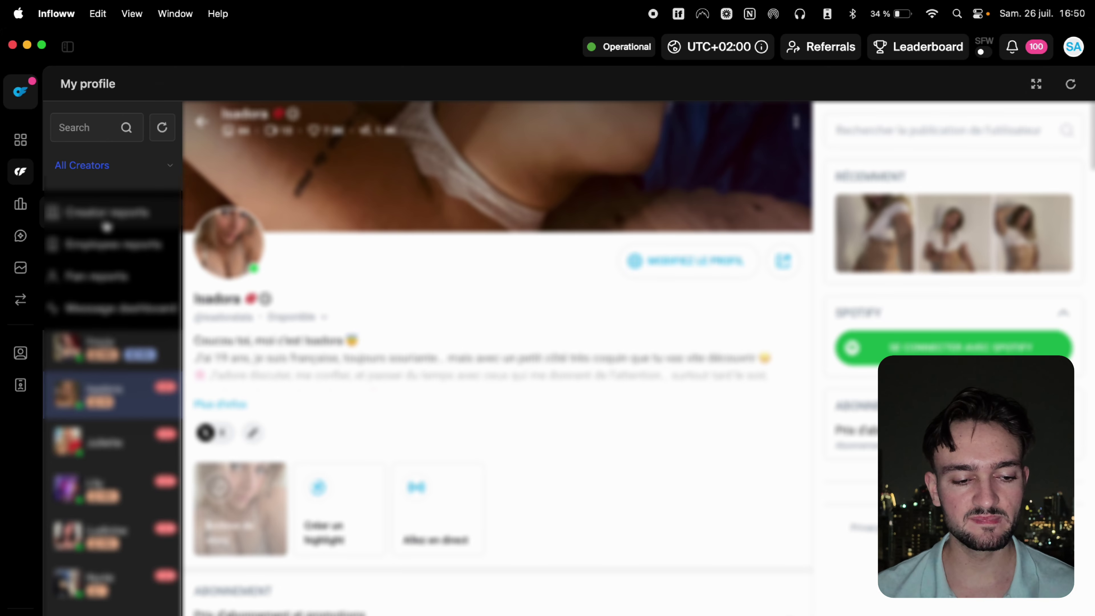
{"action": "left_click", "coordinate": [106, 226]}
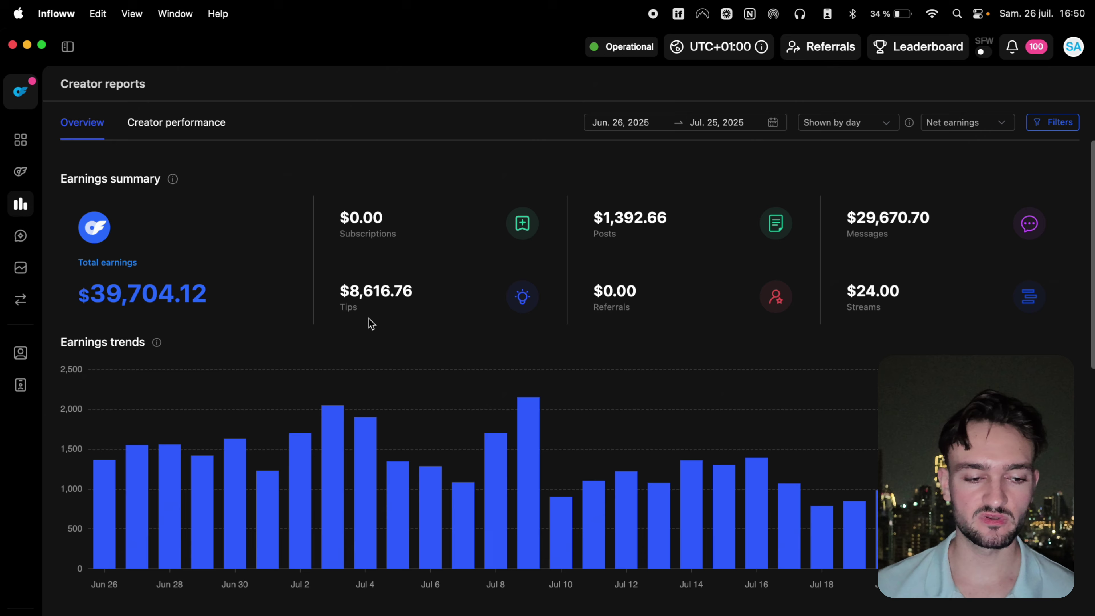
{"action": "left_click", "coordinate": [741, 119]}
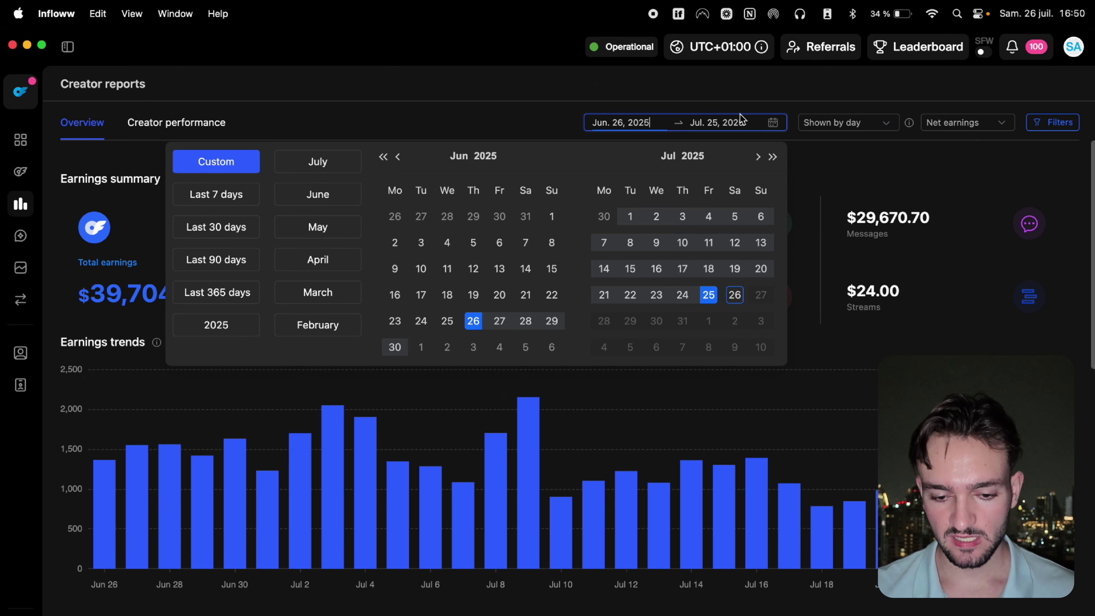
{"action": "left_click", "coordinate": [216, 326]}
{"action": "left_click", "coordinate": [833, 123]}
{"action": "left_click", "coordinate": [961, 123]}
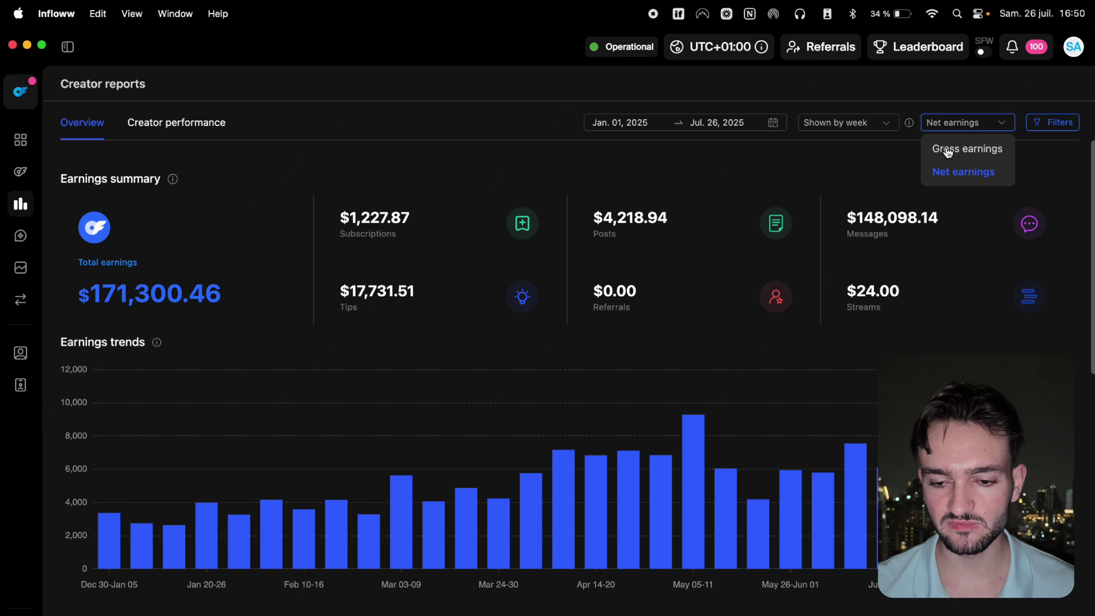
{"action": "left_click", "coordinate": [947, 151]}
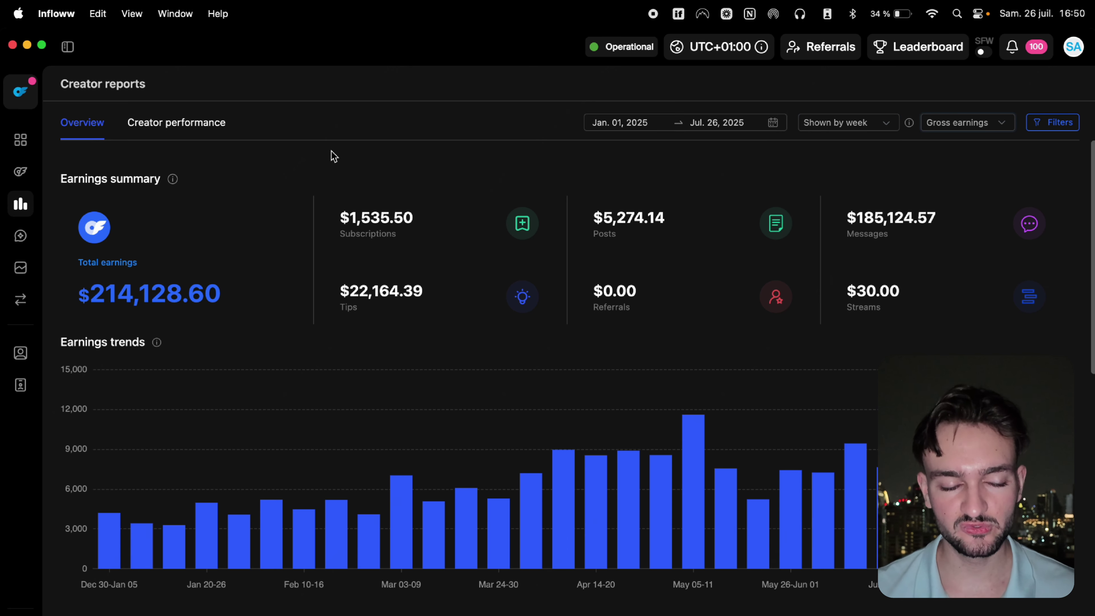
View the Creator performance report, and review the Employee reports overview down to the per-employee sales table.
{"action": "left_click", "coordinate": [173, 128]}
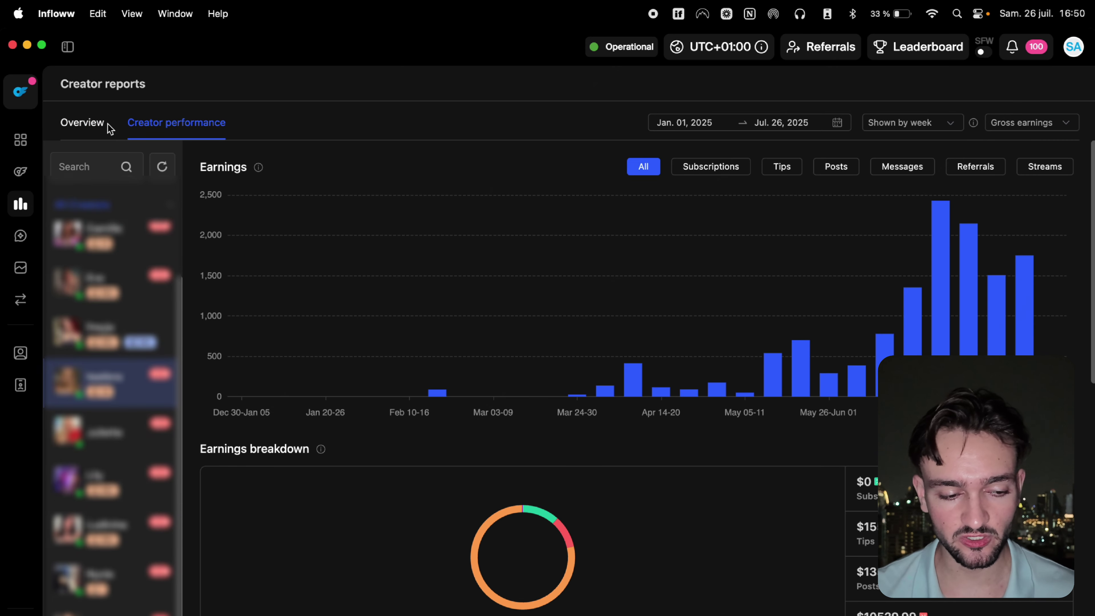
{"action": "left_click", "coordinate": [71, 243]}
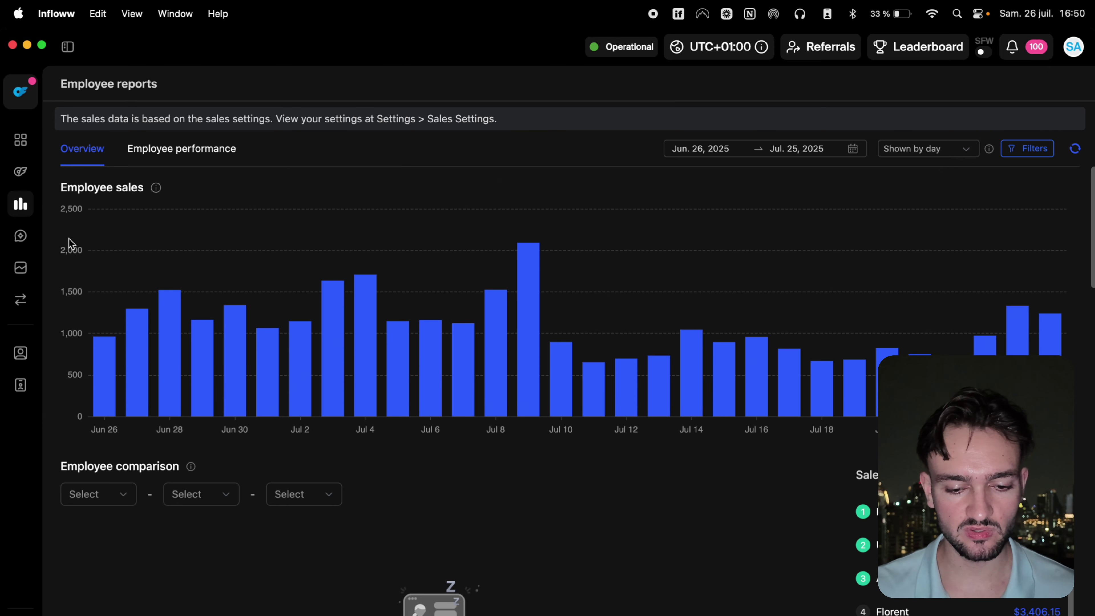
{"action": "scroll", "coordinate": [664, 382], "scroll_direction": "down", "scroll_amount": 3}
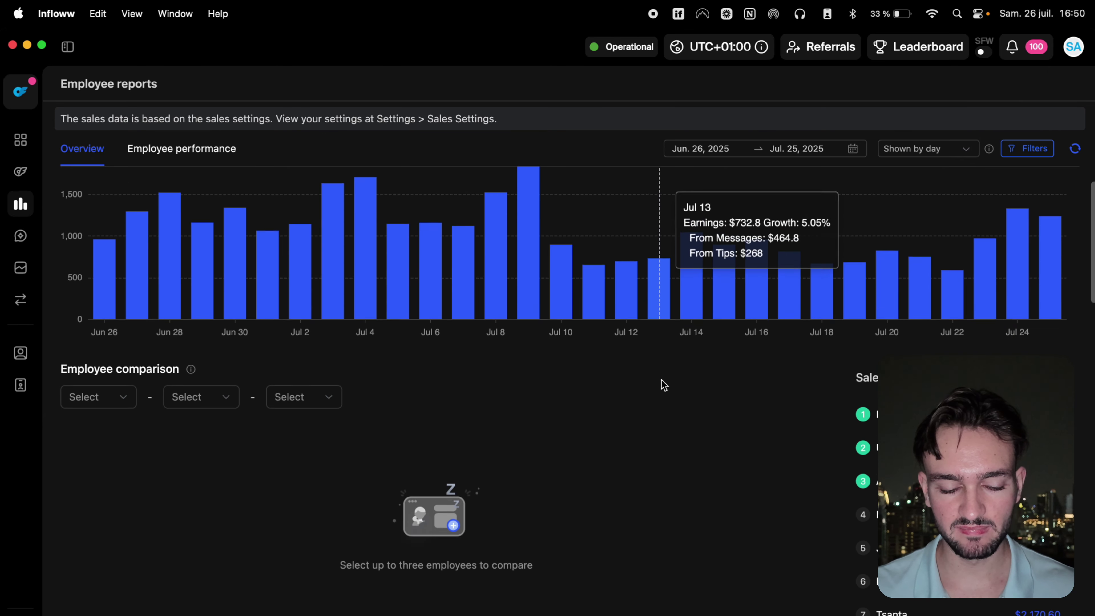
{"action": "scroll", "coordinate": [664, 384], "scroll_direction": "down", "scroll_amount": 15}
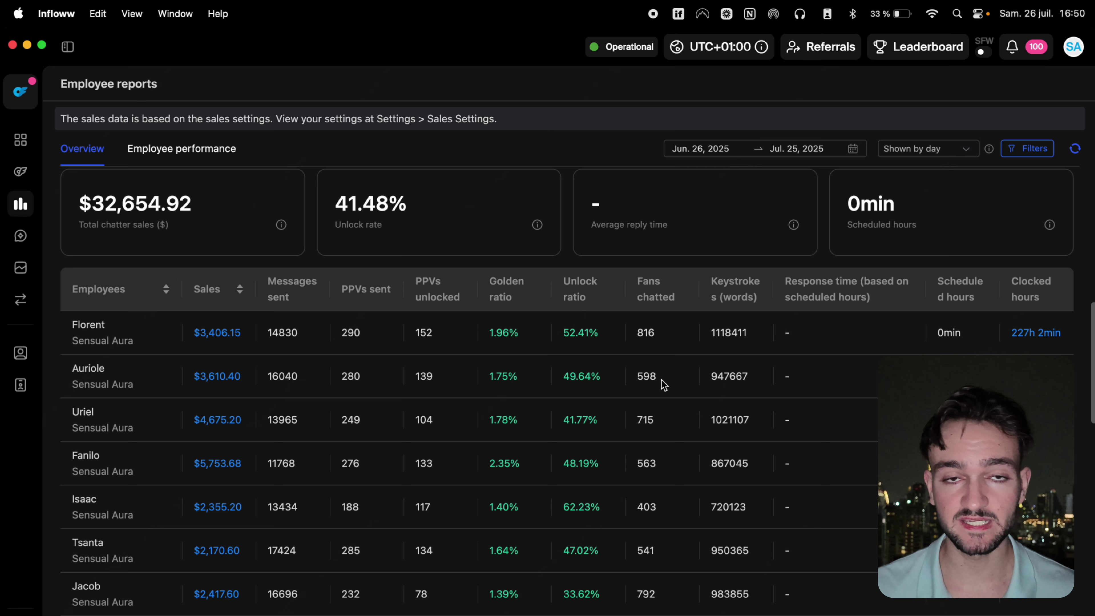
Examine the chatting statistics table's per-employee columns, and look back over the employee comparison and sales charts.
{"action": "scroll", "coordinate": [641, 410], "scroll_direction": "down", "scroll_amount": 2}
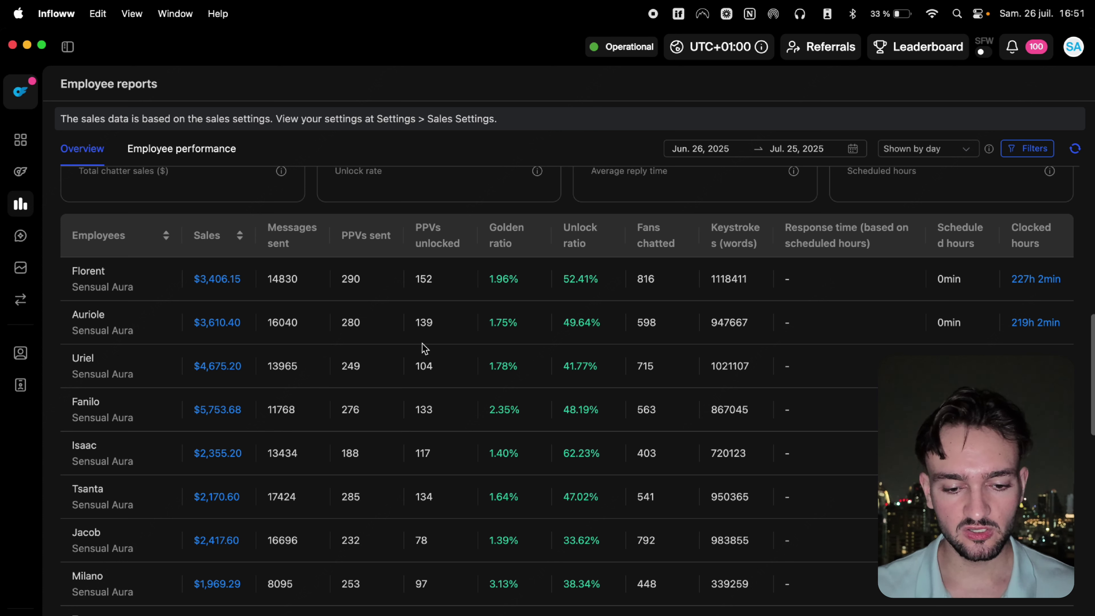
{"action": "mouse_move", "coordinate": [500, 242]}
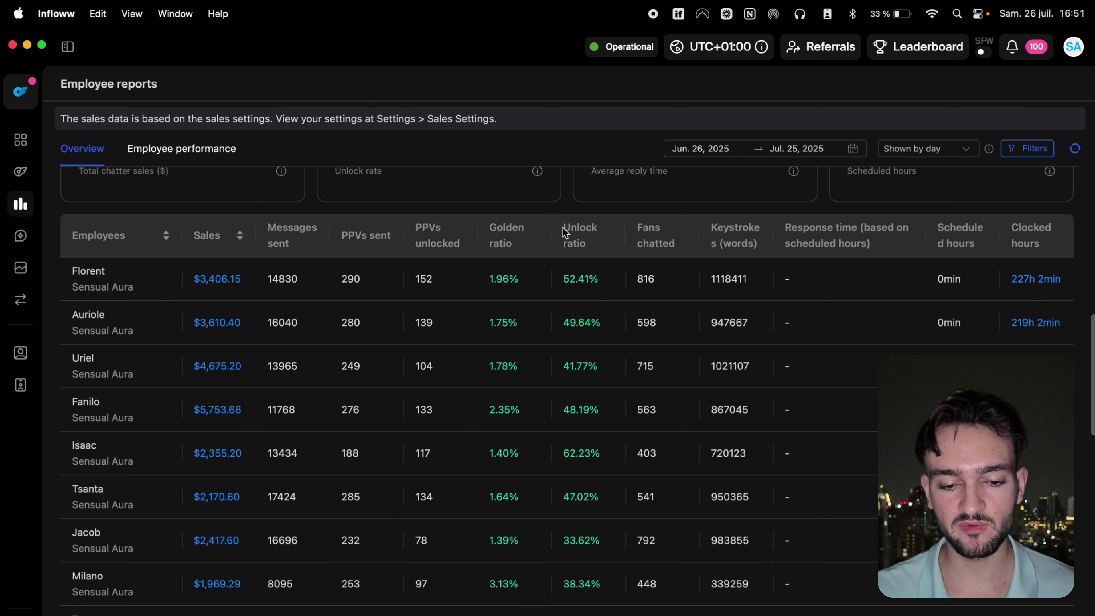
{"action": "mouse_move", "coordinate": [582, 229]}
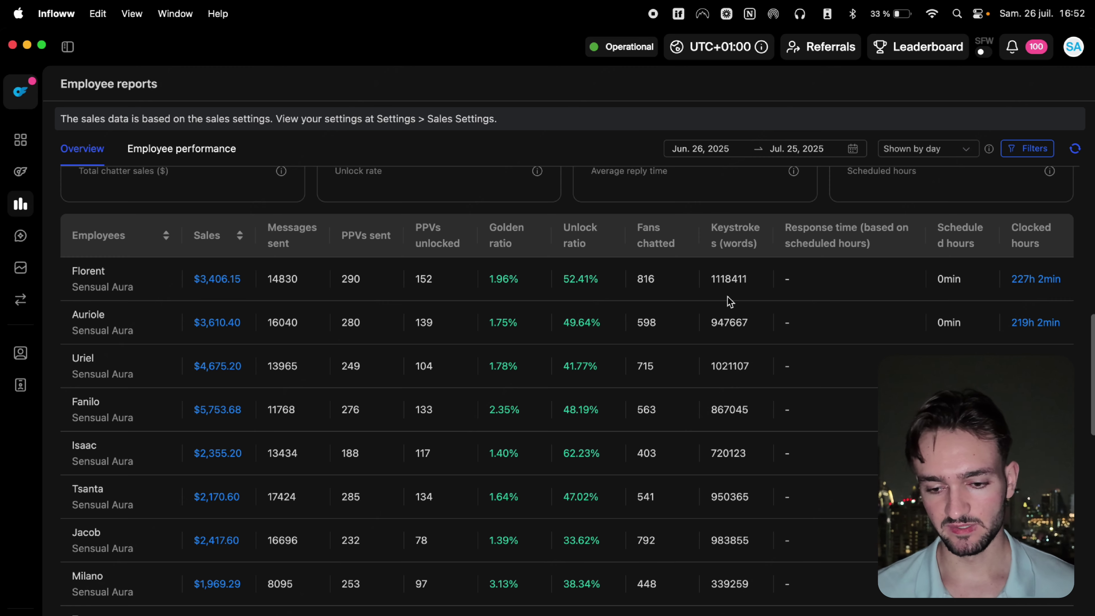
{"action": "scroll", "coordinate": [406, 321], "scroll_direction": "up", "scroll_amount": 10}
{"action": "scroll", "coordinate": [406, 321], "scroll_direction": "down", "scroll_amount": 2}
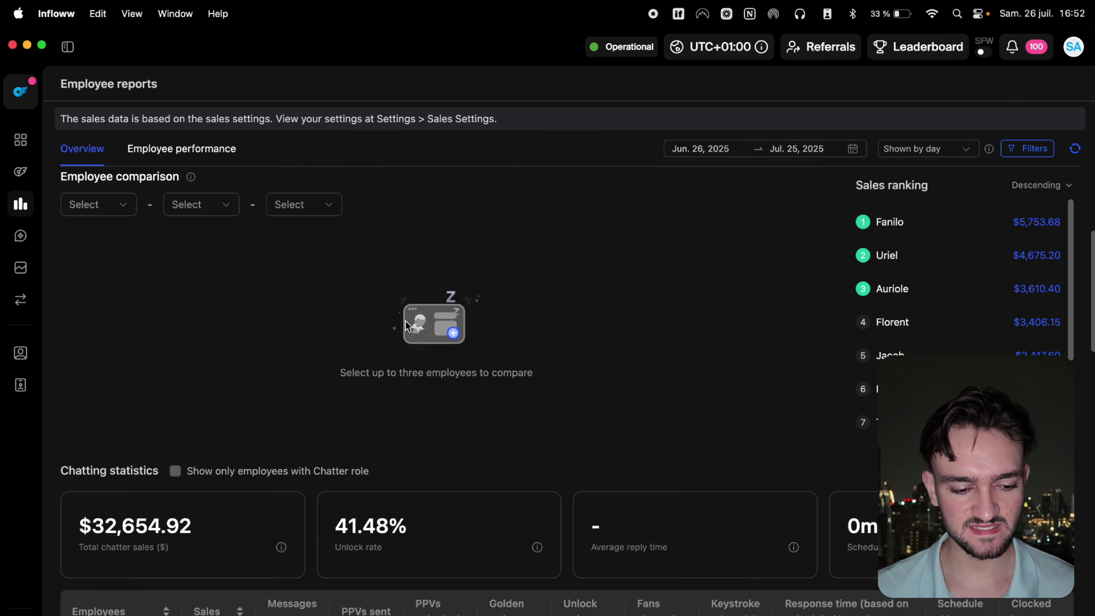
{"action": "scroll", "coordinate": [406, 321], "scroll_direction": "up", "scroll_amount": 6}
Open the Fan reports and inspect the daily values on the new fans growth chart.
{"action": "mouse_move", "coordinate": [24, 211]}
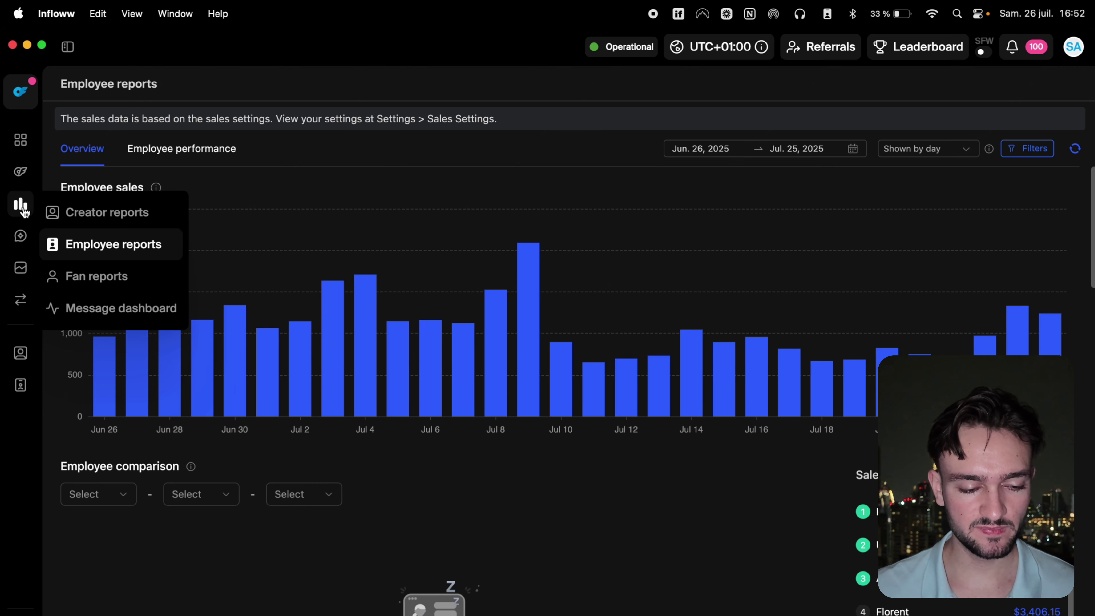
{"action": "left_click", "coordinate": [75, 277]}
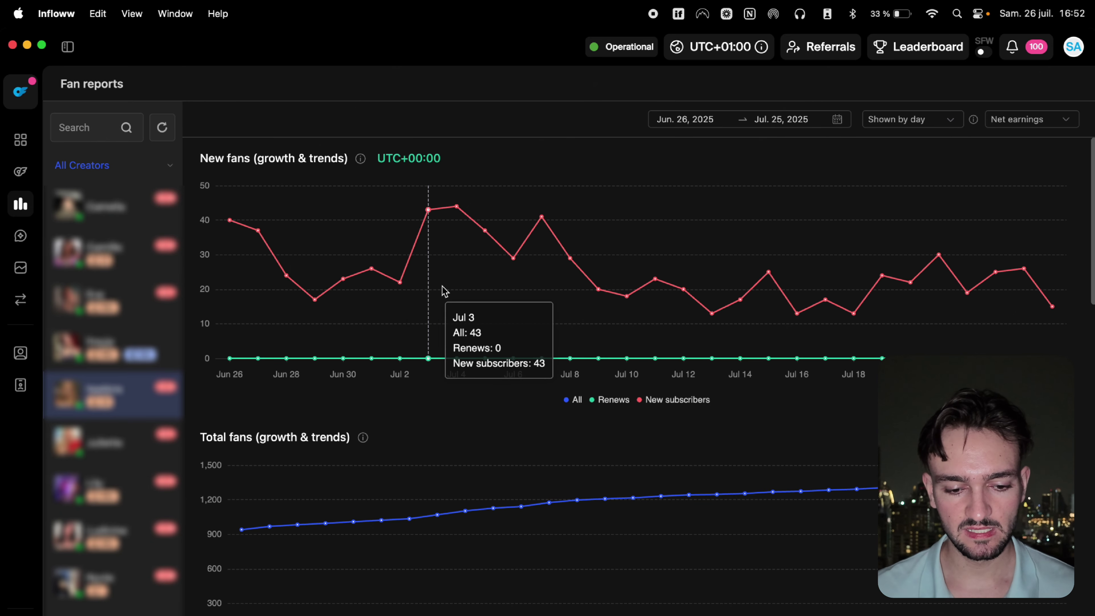
{"action": "mouse_move", "coordinate": [542, 283]}
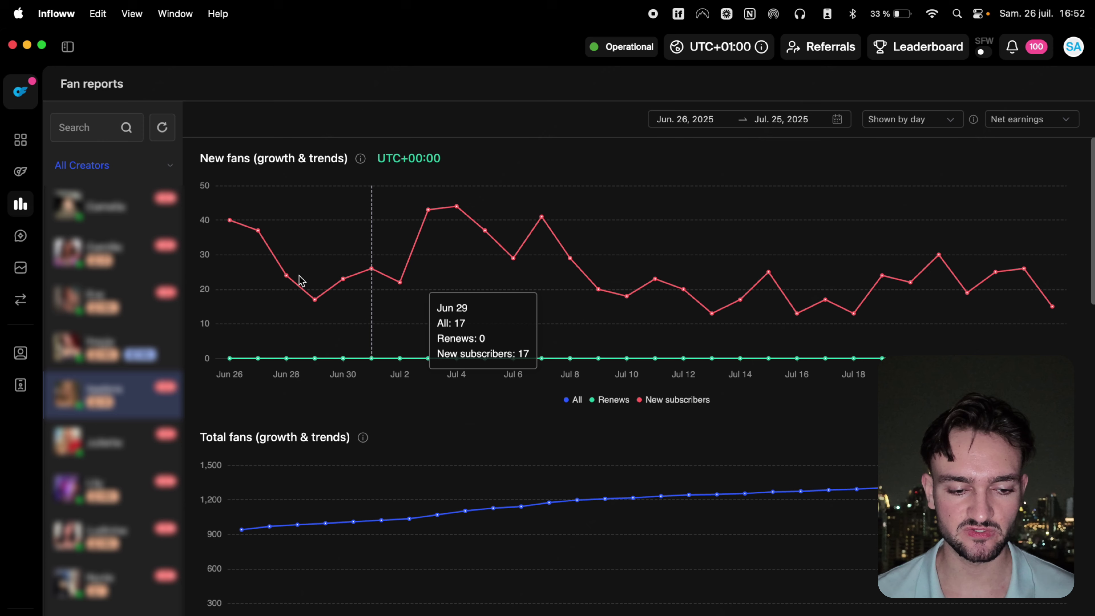
Open the Message dashboard and look at the creator choices available for filtering direct messages.
{"action": "mouse_move", "coordinate": [20, 203]}
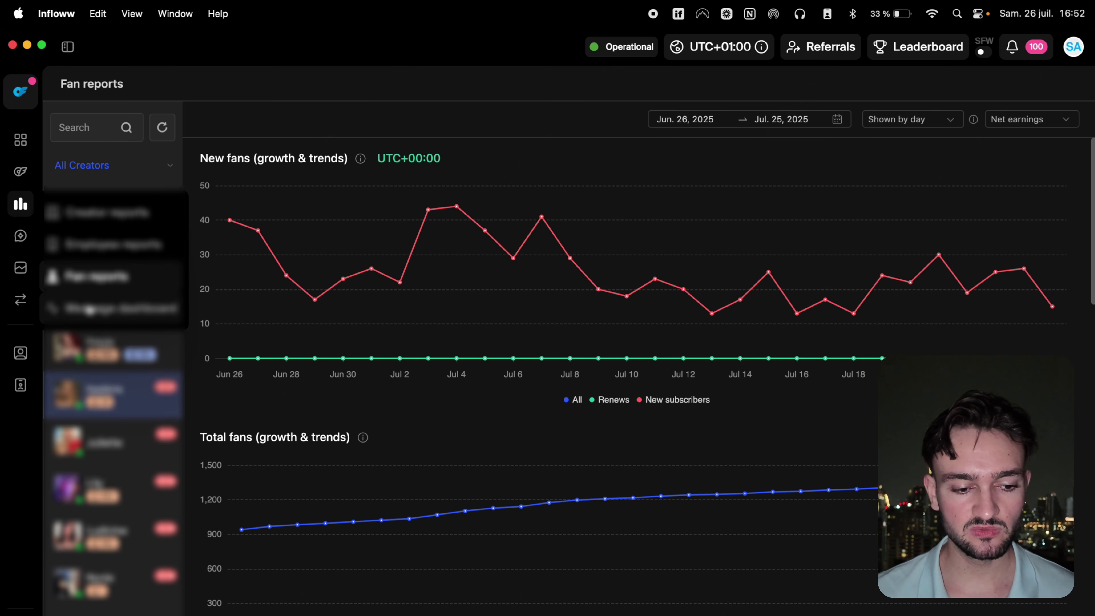
{"action": "left_click", "coordinate": [92, 308]}
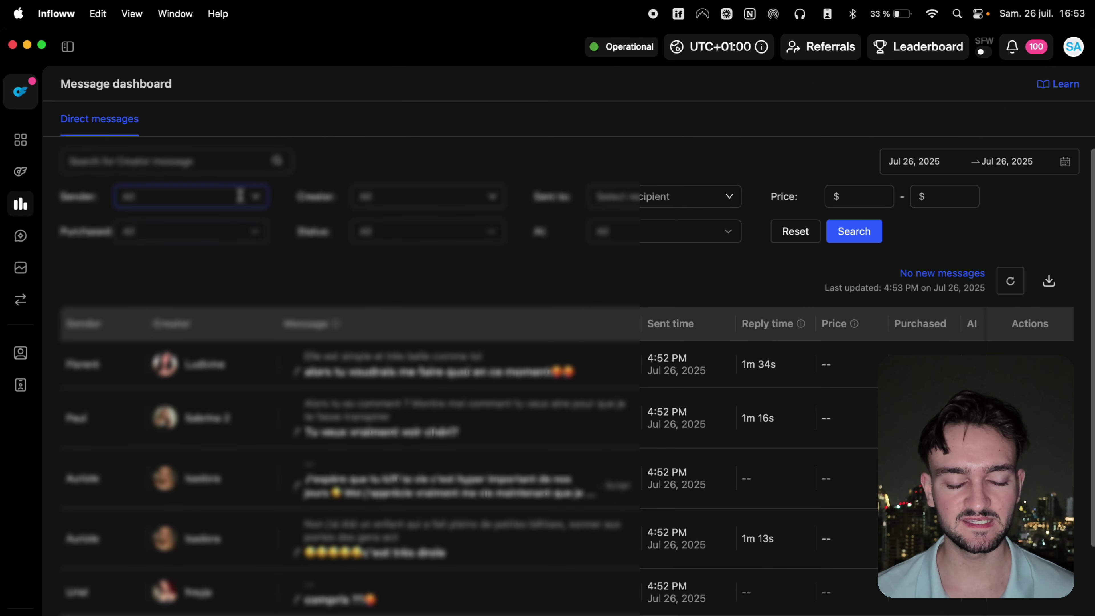
{"action": "left_click", "coordinate": [240, 195]}
{"action": "left_click", "coordinate": [502, 194]}
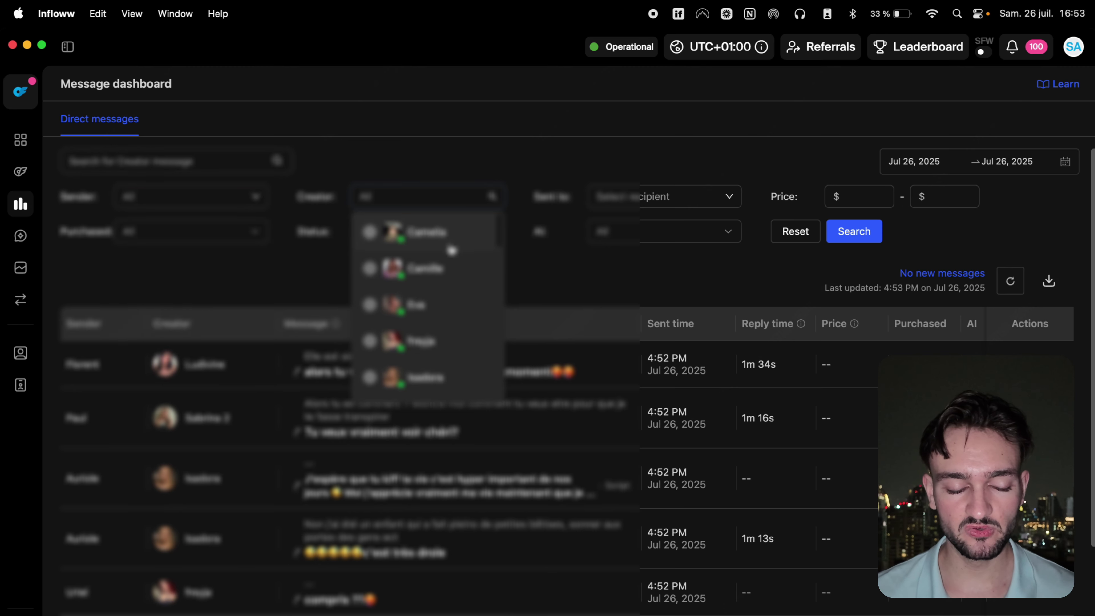
Filter the direct messages by one employee as the sender, and run the search.
{"action": "left_click", "coordinate": [235, 190]}
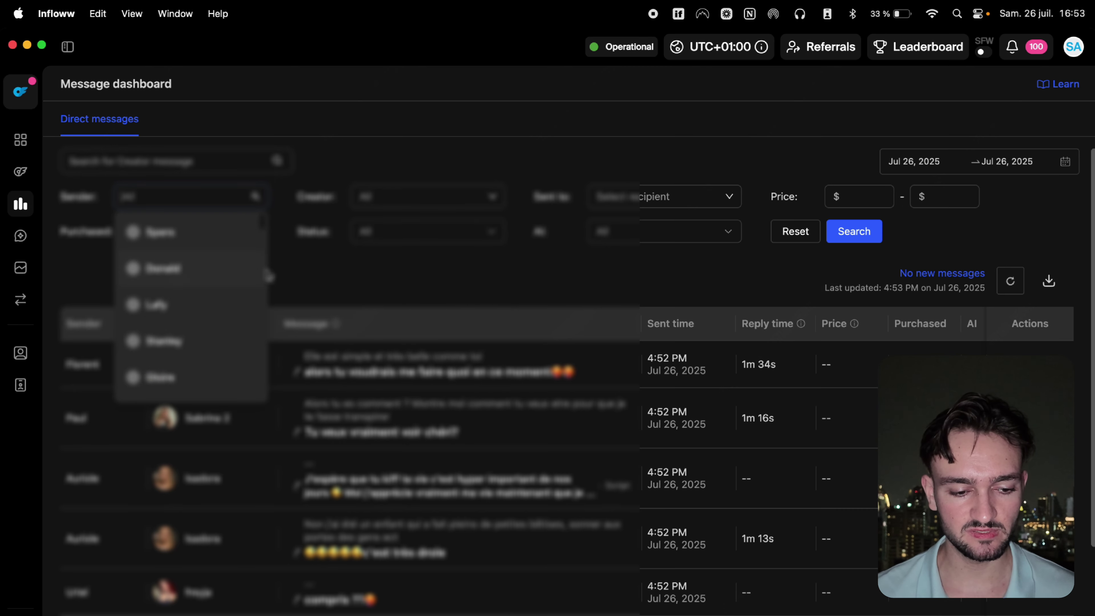
{"action": "scroll", "coordinate": [181, 299], "scroll_direction": "down", "scroll_amount": 3}
{"action": "scroll", "coordinate": [183, 297], "scroll_direction": "up", "scroll_amount": 3}
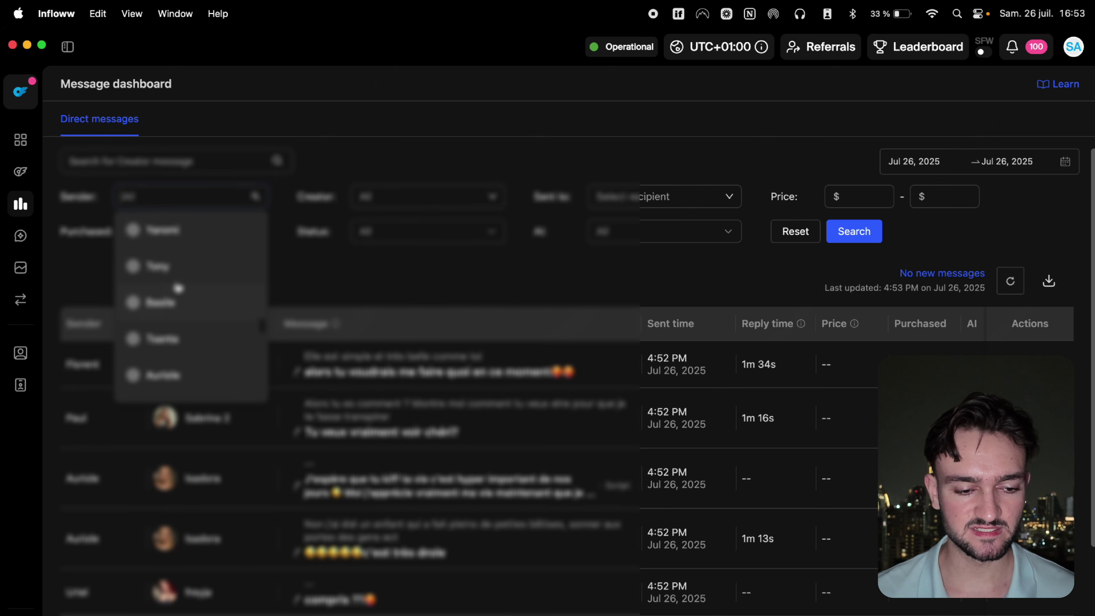
{"action": "type", "text": "kamal"}
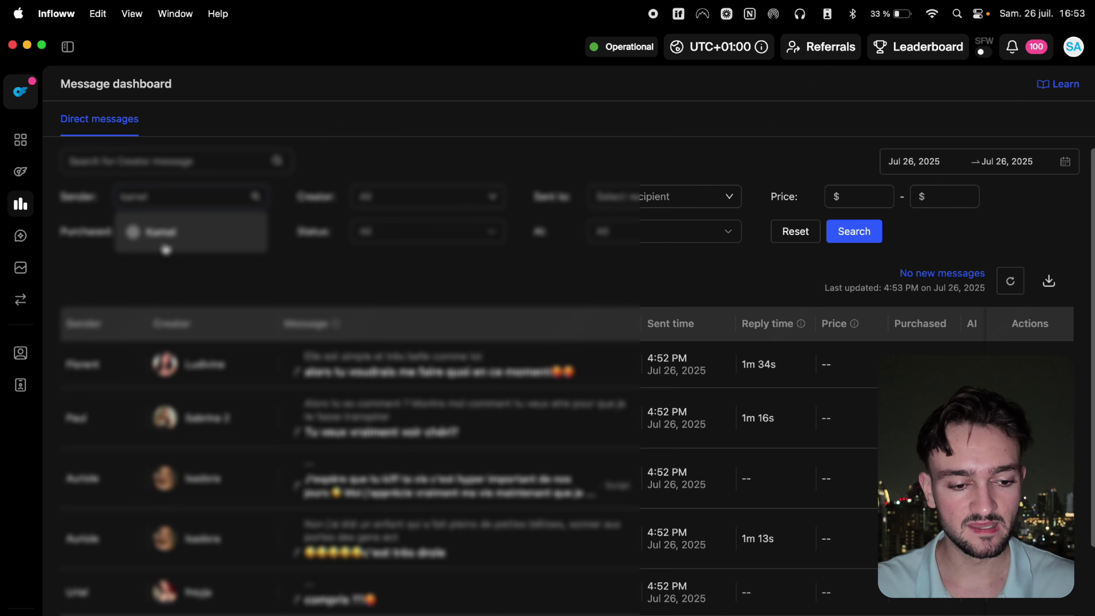
{"action": "left_click", "coordinate": [163, 235]}
{"action": "left_click", "coordinate": [306, 261]}
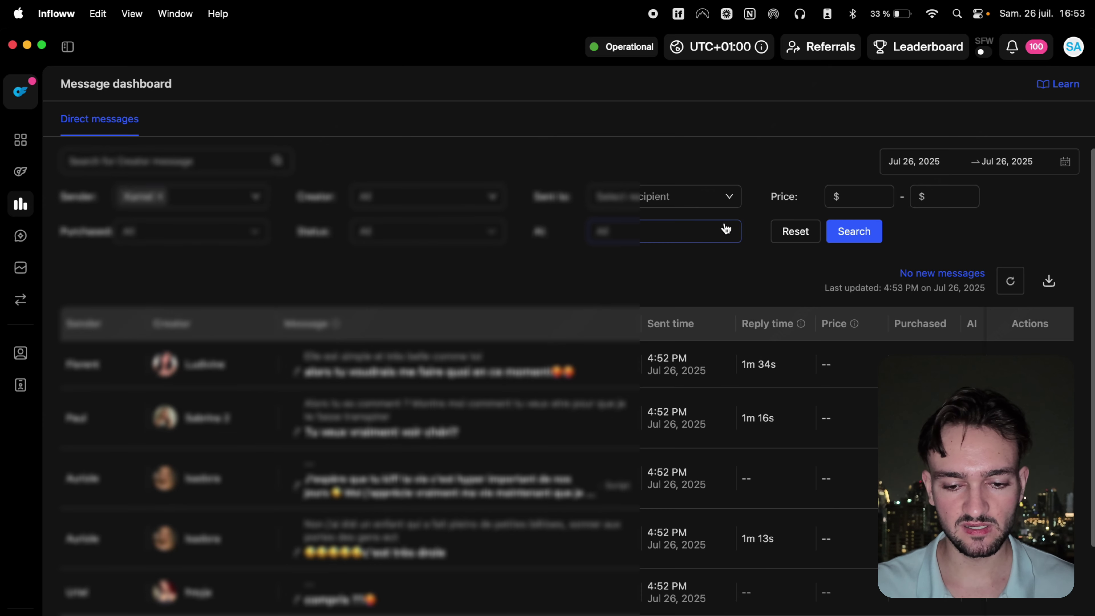
{"action": "left_click", "coordinate": [854, 240]}
Review the employee's sent messages with their sent and reply times across the results list.
{"action": "scroll", "coordinate": [705, 485], "scroll_direction": "down", "scroll_amount": 5}
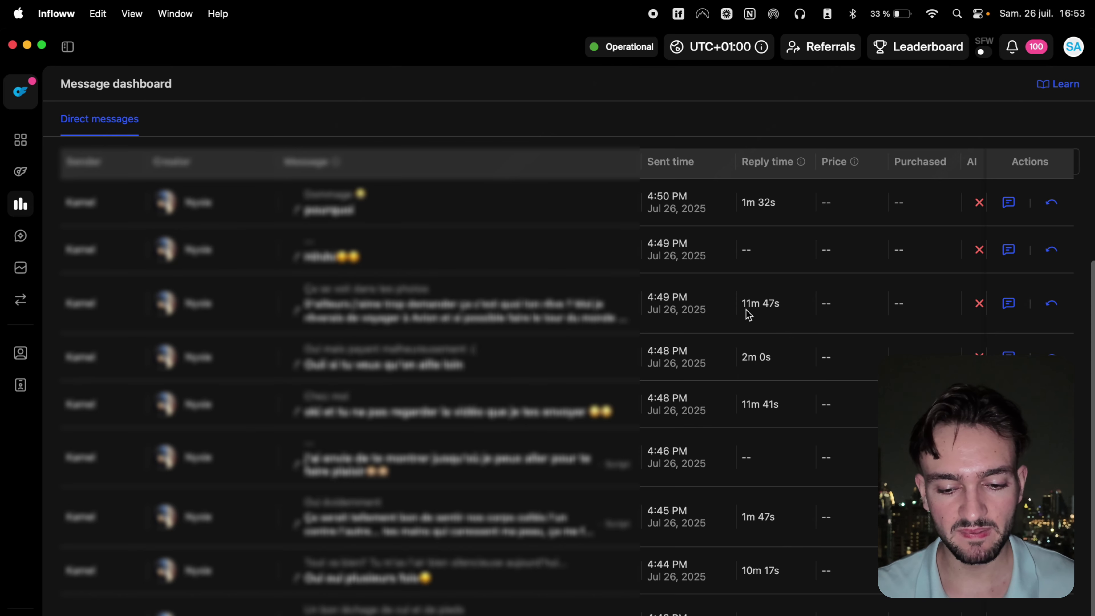
{"action": "scroll", "coordinate": [751, 373], "scroll_direction": "down", "scroll_amount": 3}
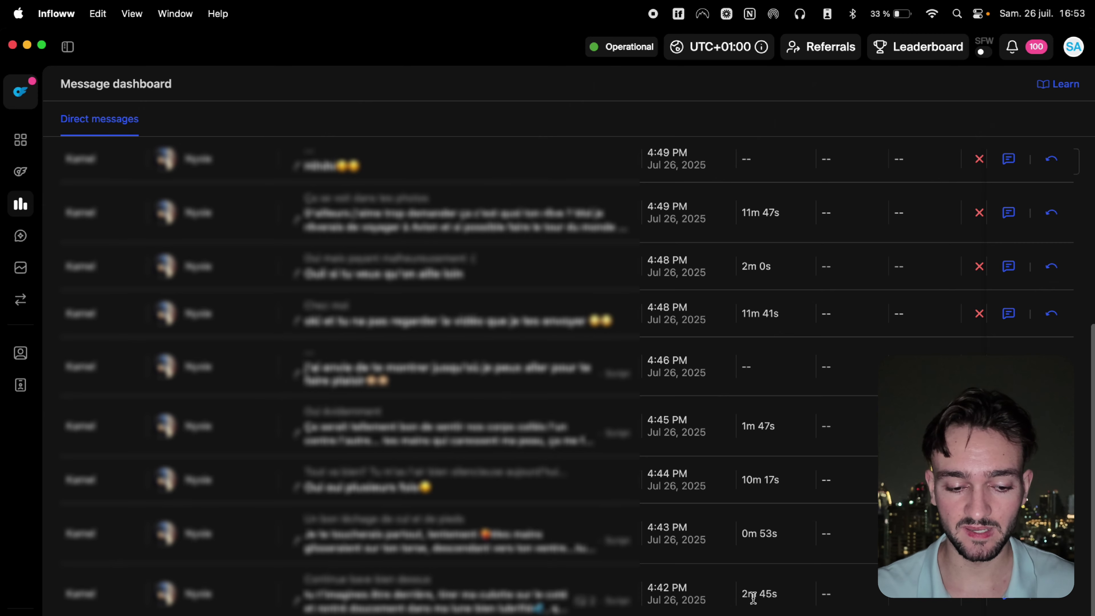
{"action": "scroll", "coordinate": [809, 514], "scroll_direction": "down", "scroll_amount": 10}
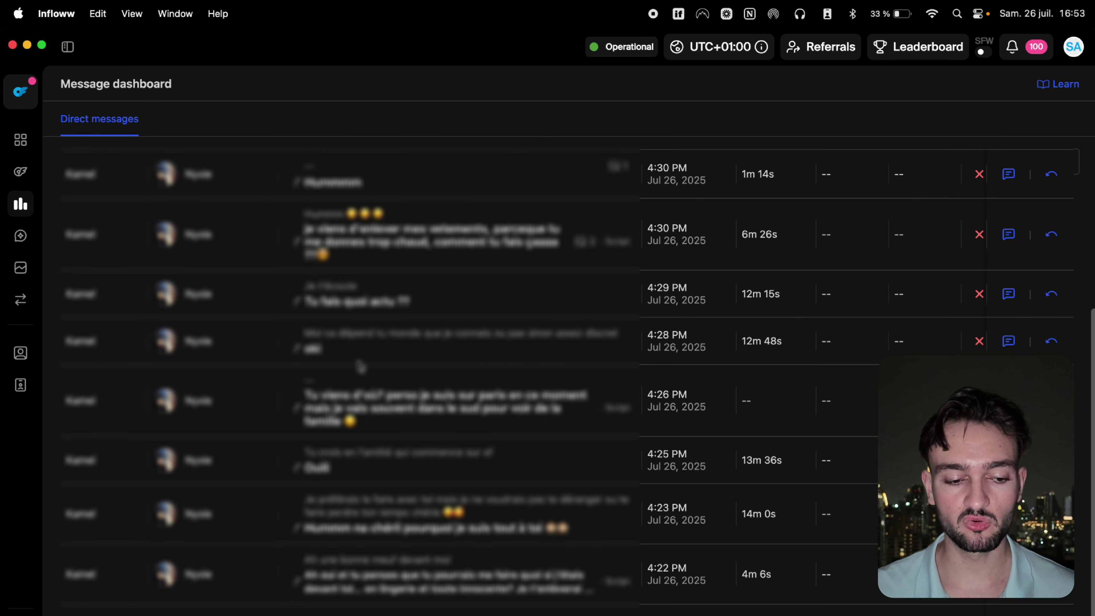
{"action": "scroll", "coordinate": [363, 364], "scroll_direction": "up", "scroll_amount": 5}
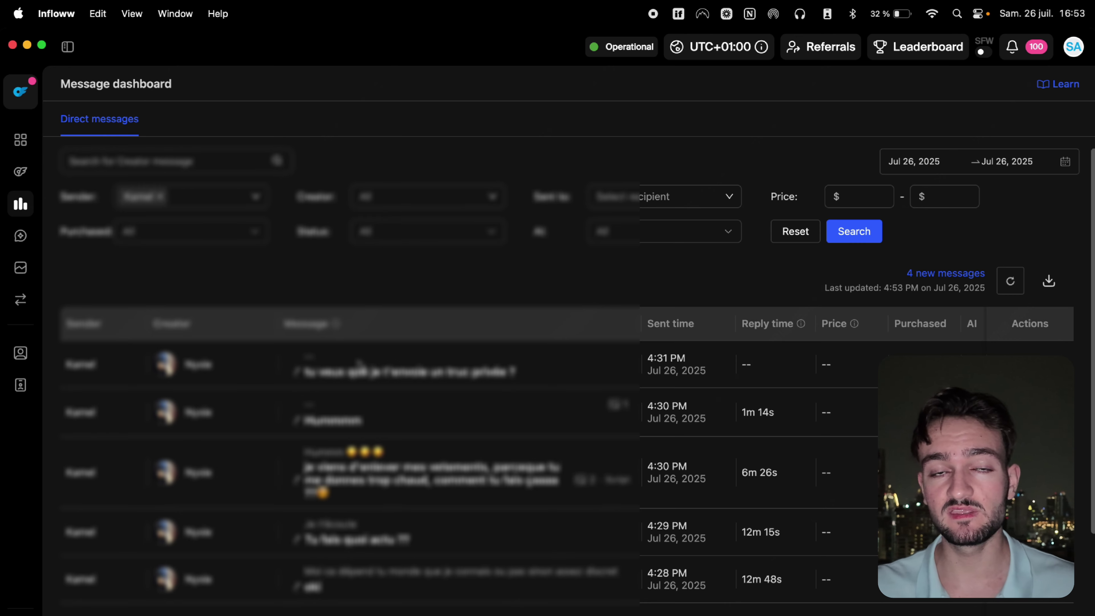
Open the creator's messaging inbox and a fan's conversation, and review the fan insights down to the fan notes.
{"action": "mouse_move", "coordinate": [23, 203]}
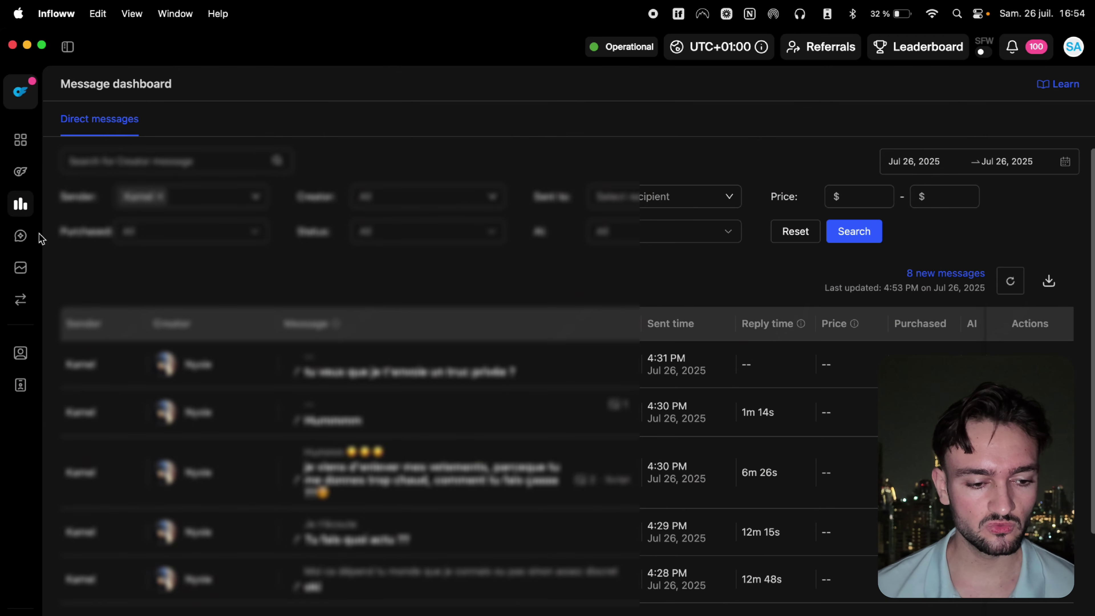
{"action": "left_click", "coordinate": [25, 236]}
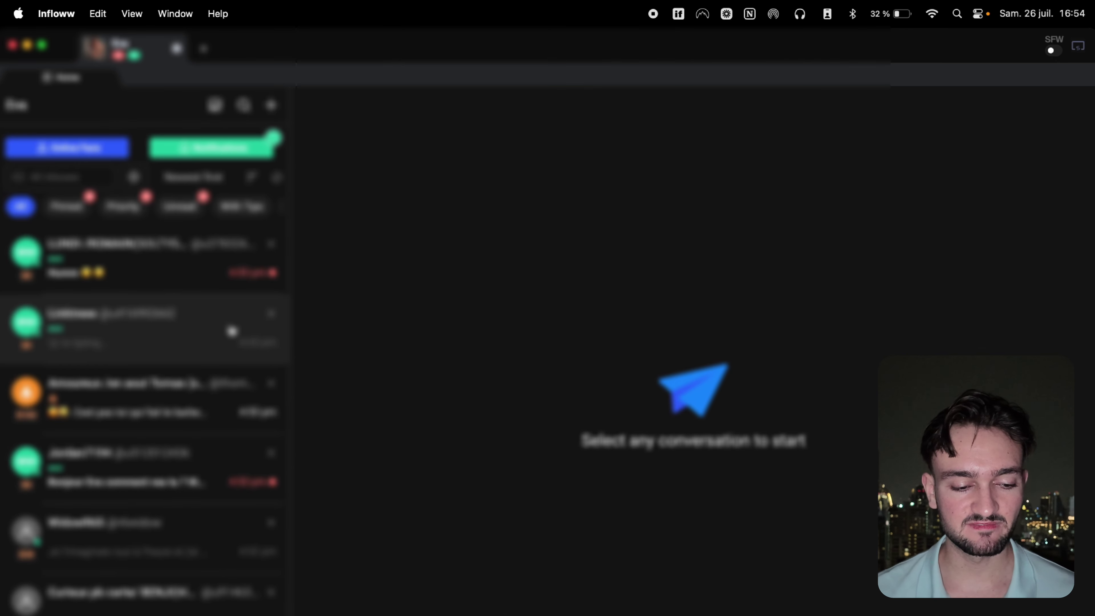
{"action": "left_click", "coordinate": [192, 553]}
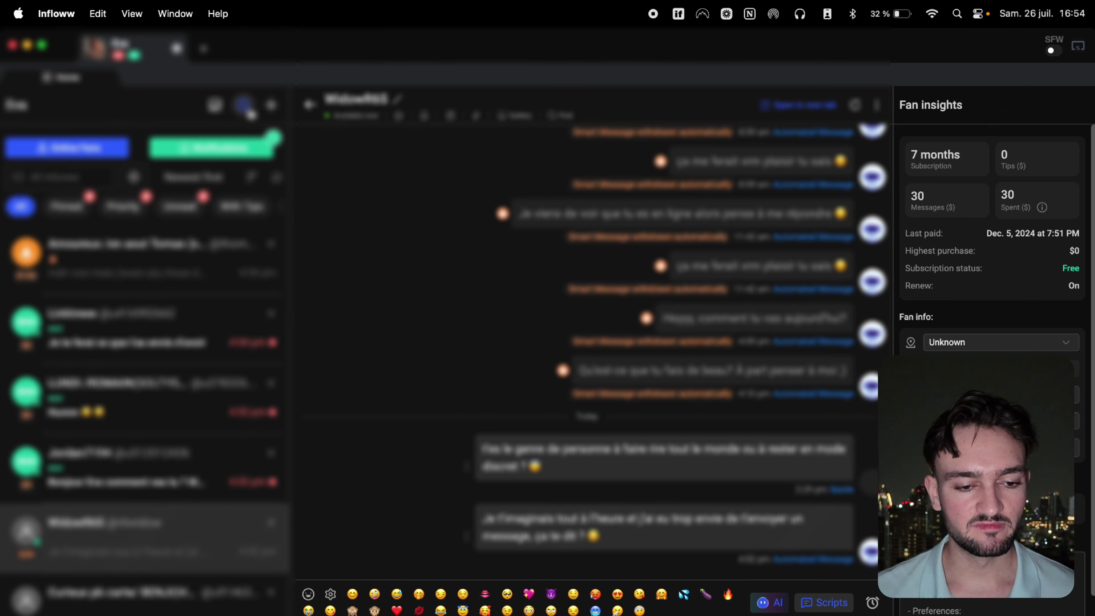
{"action": "left_click", "coordinate": [243, 105]}
{"action": "left_click", "coordinate": [16, 105]}
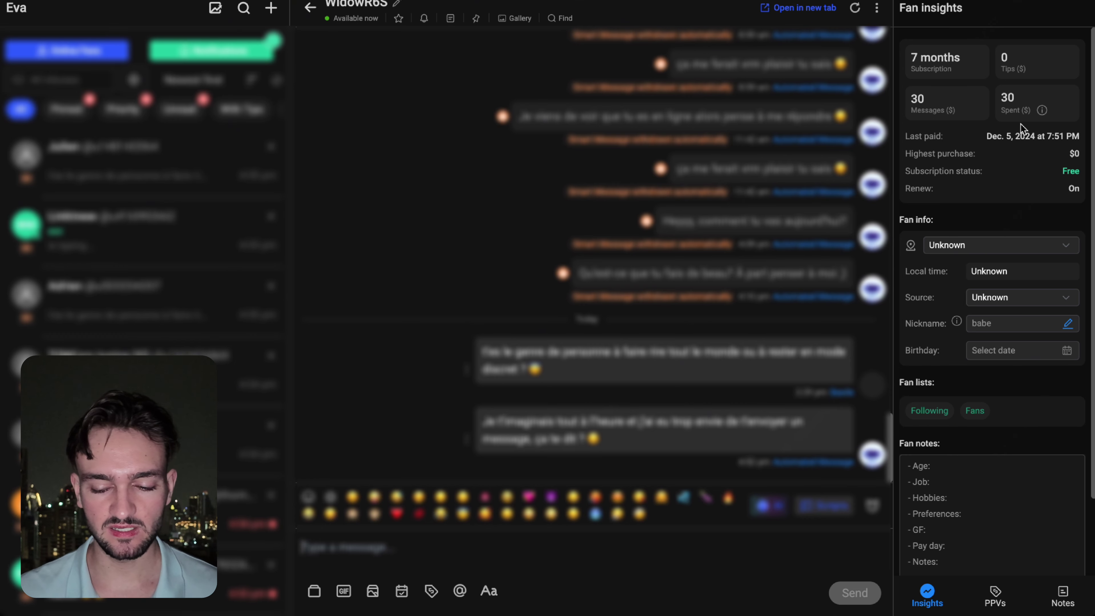
{"action": "scroll", "coordinate": [932, 334], "scroll_direction": "down", "scroll_amount": 1}
{"action": "scroll", "coordinate": [932, 335], "scroll_direction": "down", "scroll_amount": 1}
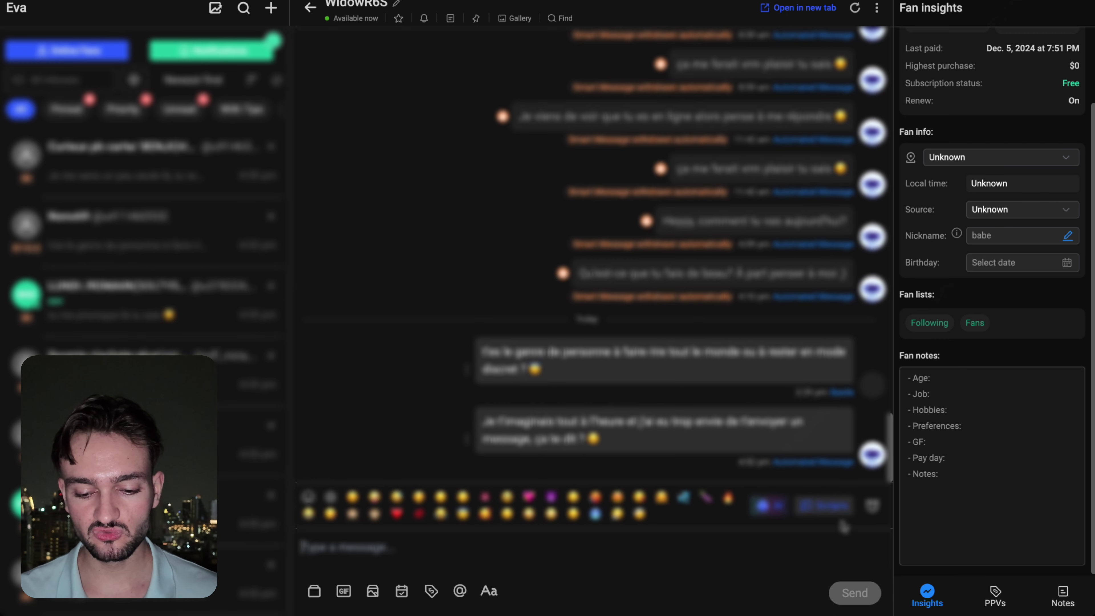
View the scripts available in the conversation, and check the creator notes before returning to the fan insights.
{"action": "left_click", "coordinate": [832, 512]}
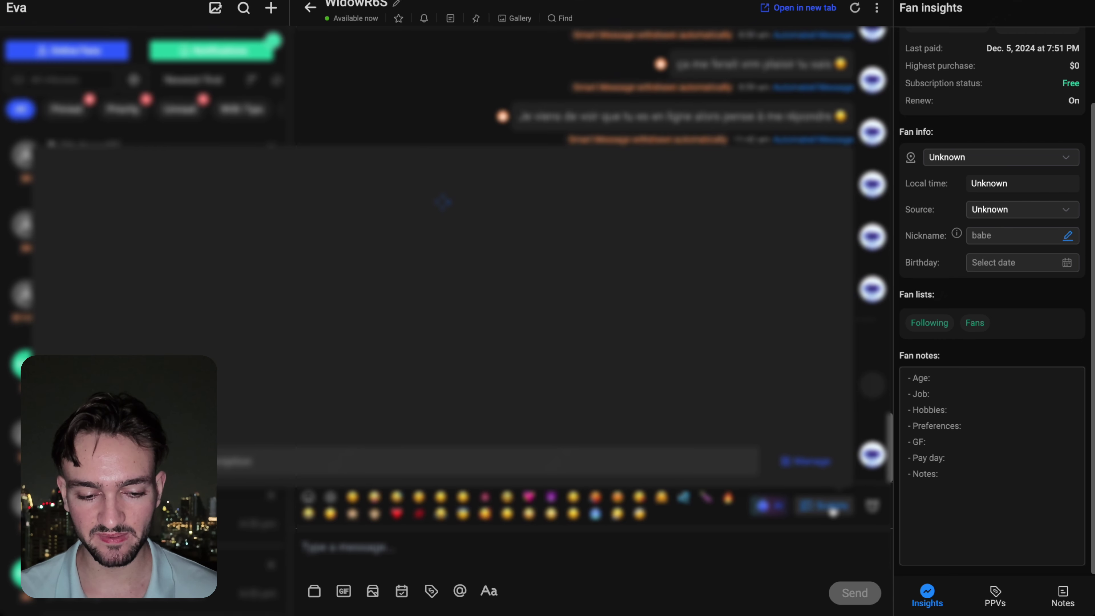
{"action": "left_click", "coordinate": [436, 127]}
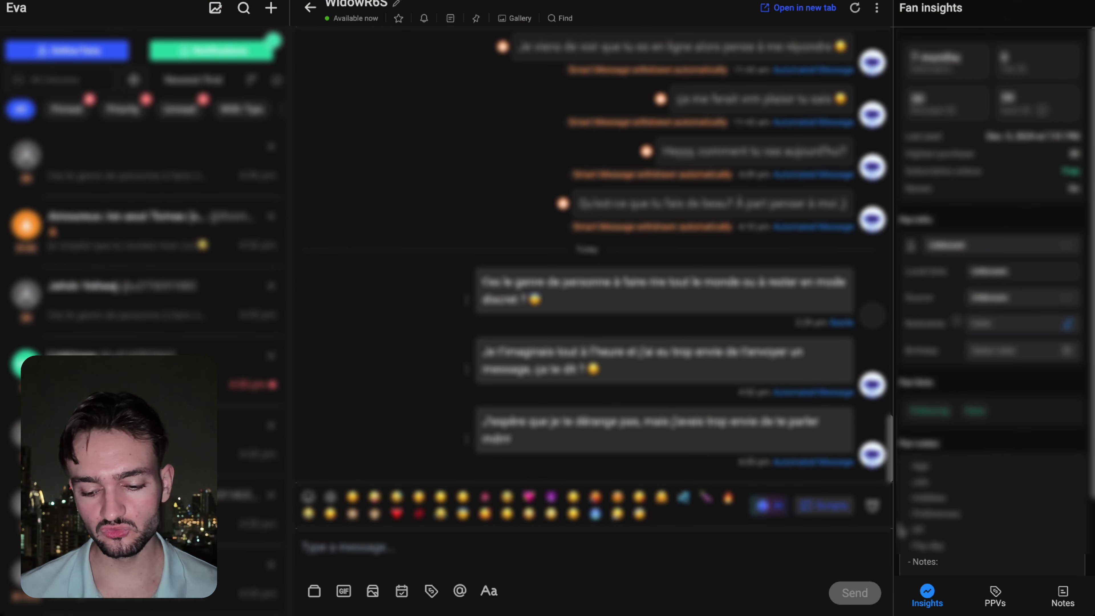
{"action": "left_click", "coordinate": [1062, 597]}
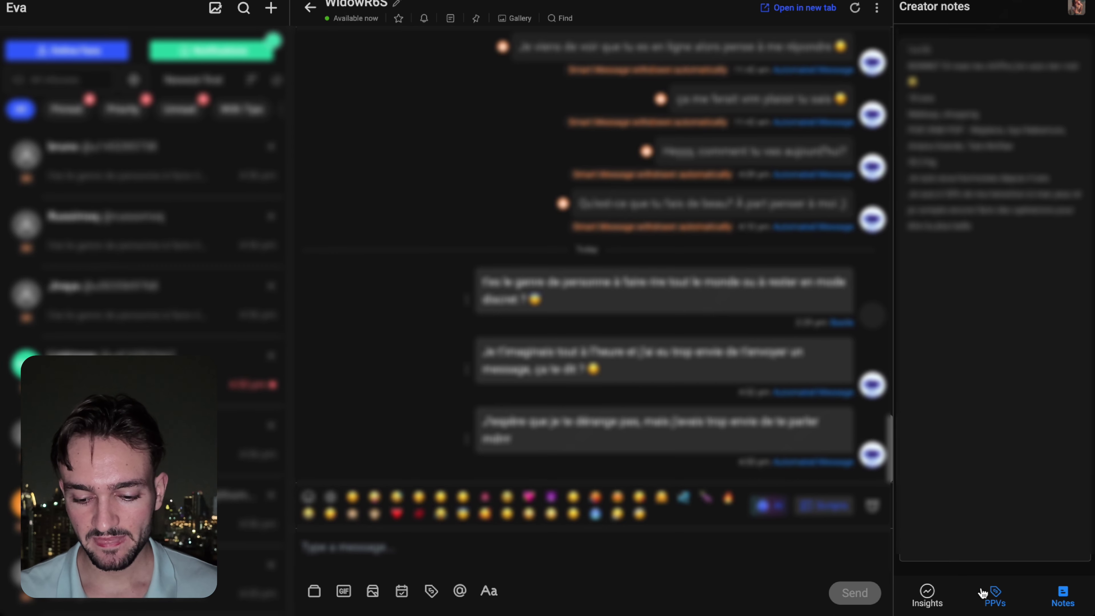
{"action": "left_click", "coordinate": [935, 591]}
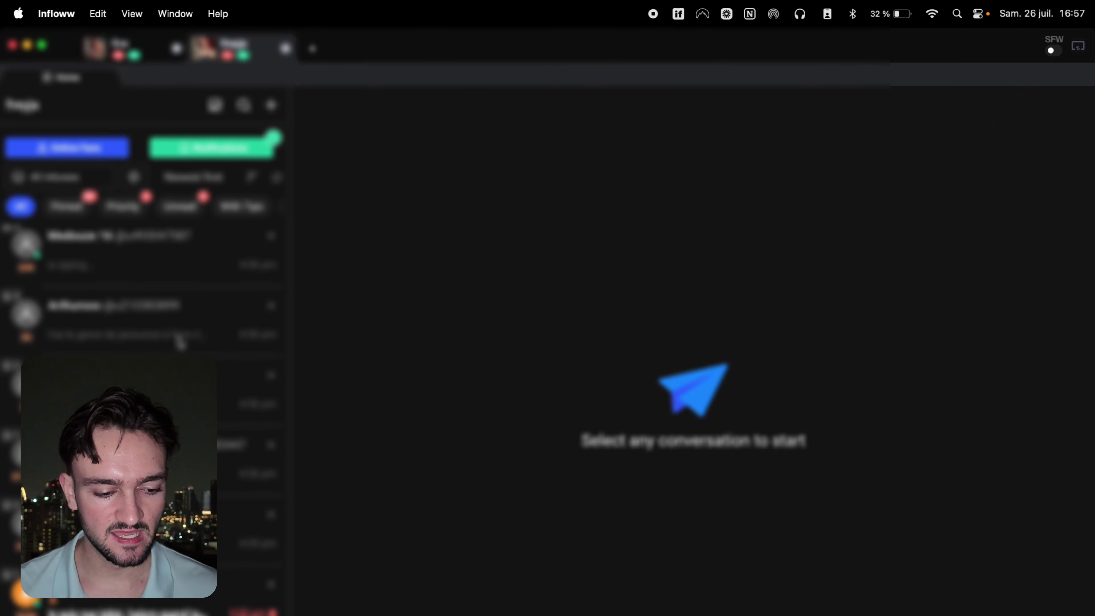
Open a fan's conversation in the second creator's inbox, and review the fan's spending, info, lists and notes.
{"action": "scroll", "coordinate": [180, 343], "scroll_direction": "down", "scroll_amount": 2}
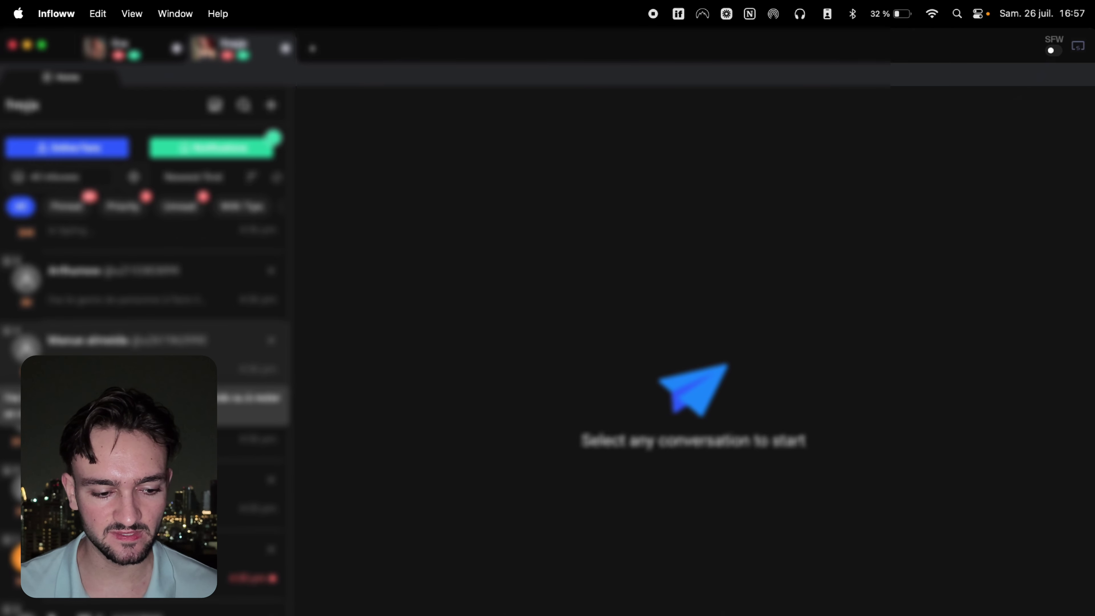
{"action": "left_click", "coordinate": [255, 420]}
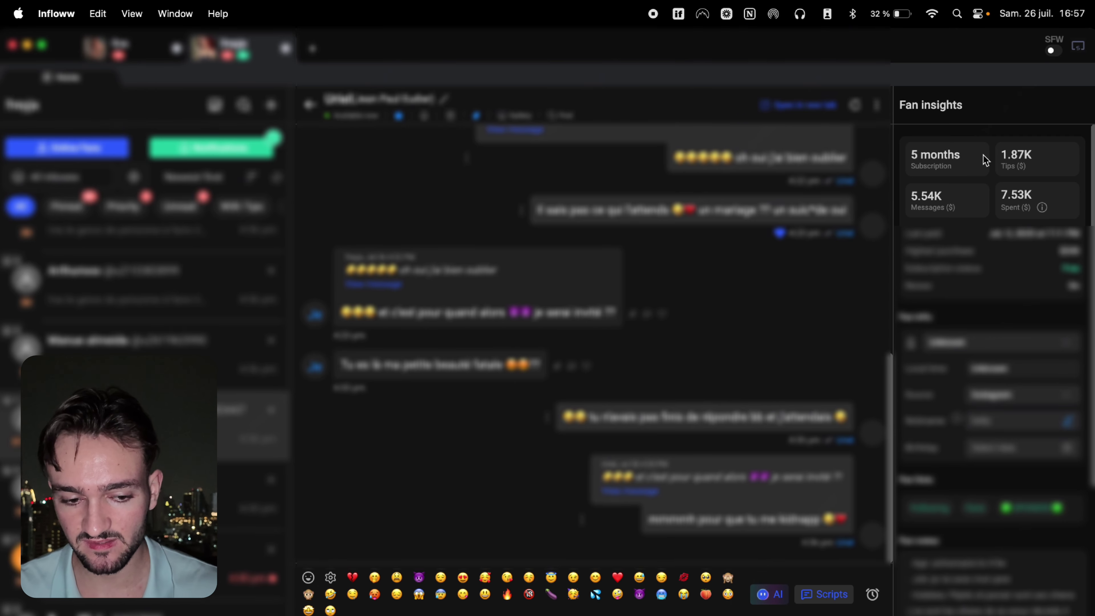
{"action": "scroll", "coordinate": [994, 466], "scroll_direction": "down", "scroll_amount": 10}
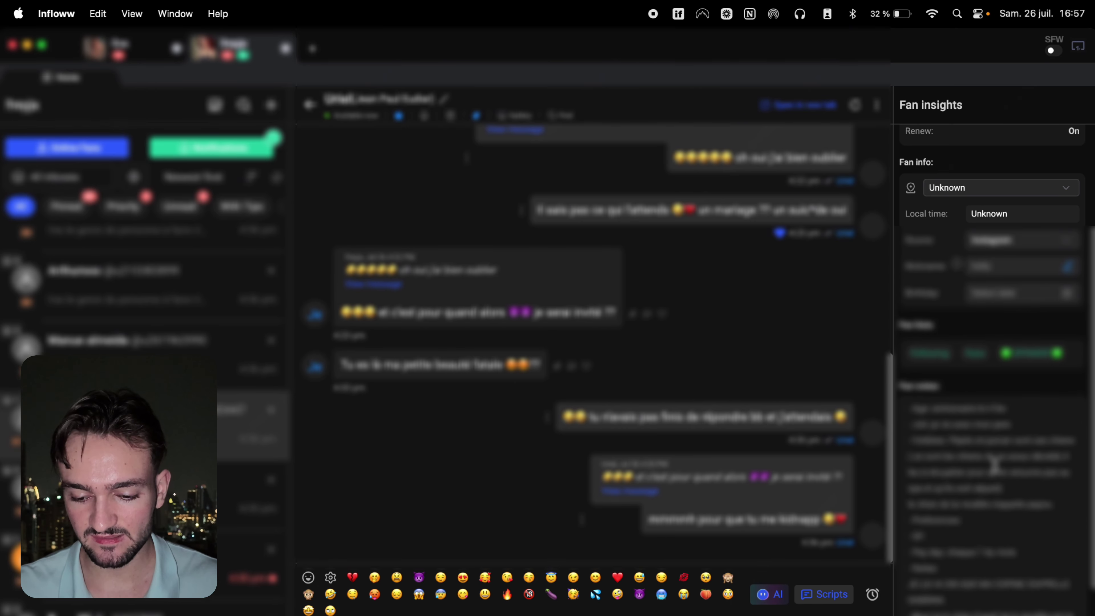
{"action": "scroll", "coordinate": [994, 466], "scroll_direction": "down", "scroll_amount": 2}
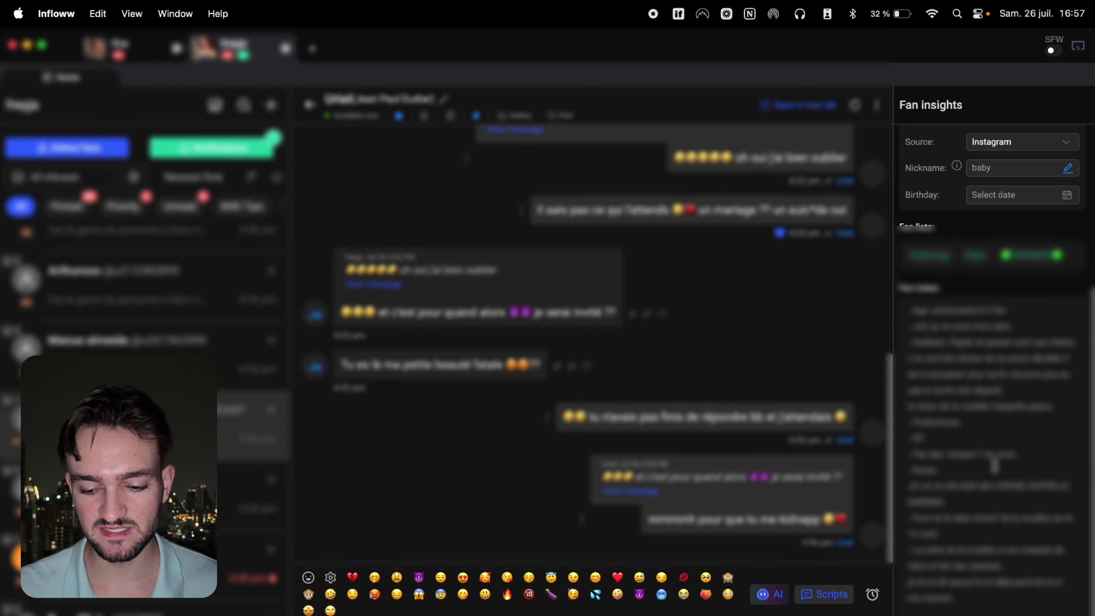
{"action": "scroll", "coordinate": [800, 381], "scroll_direction": "up", "scroll_amount": 3}
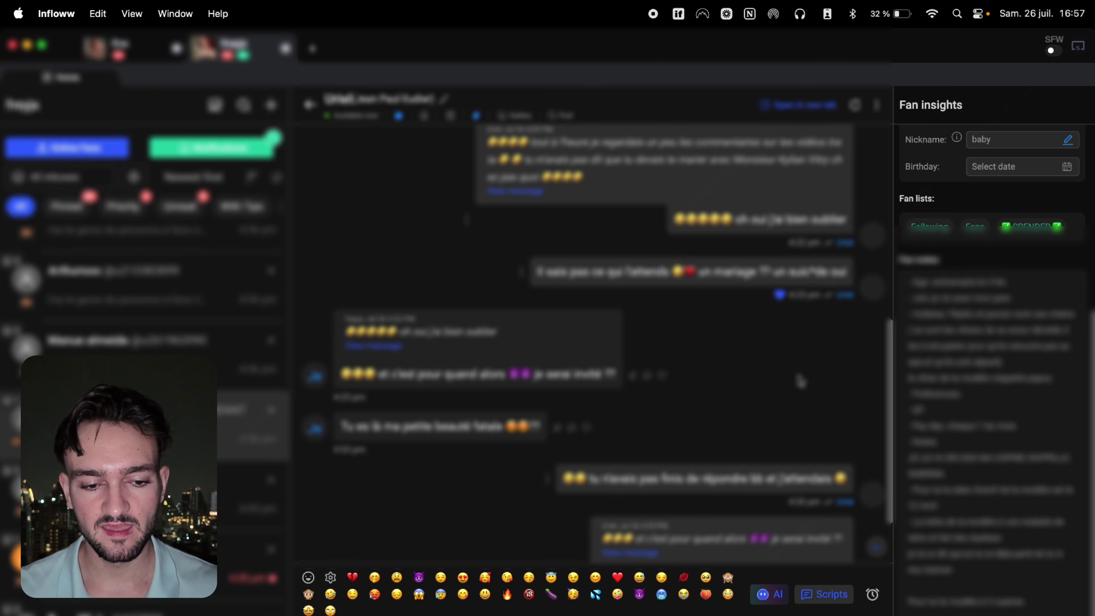
{"action": "scroll", "coordinate": [928, 304], "scroll_direction": "up", "scroll_amount": 3}
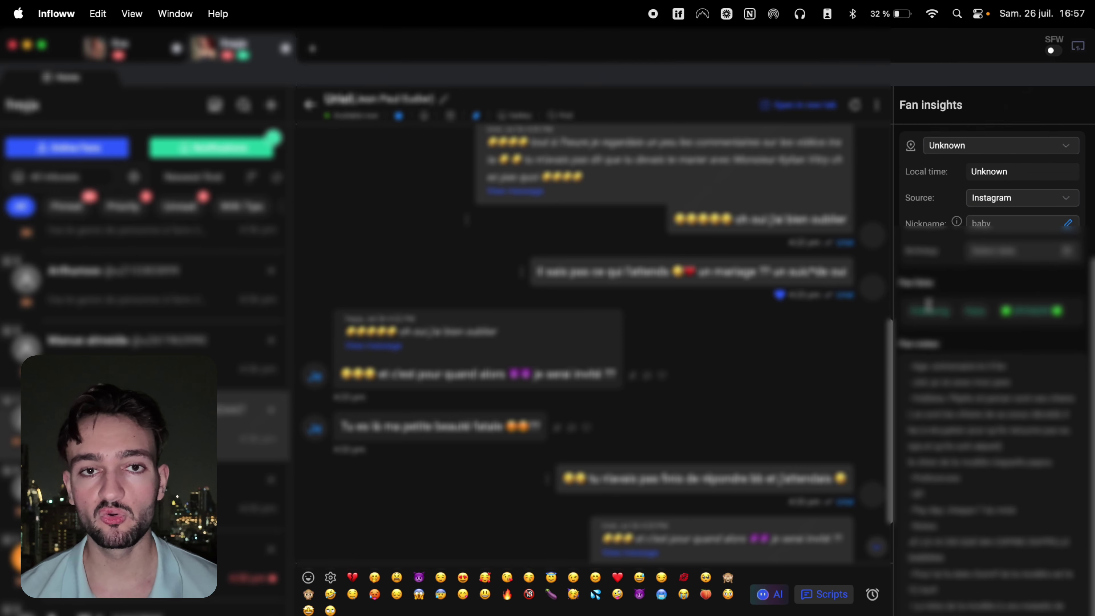
{"action": "scroll", "coordinate": [929, 304], "scroll_direction": "up", "scroll_amount": 4}
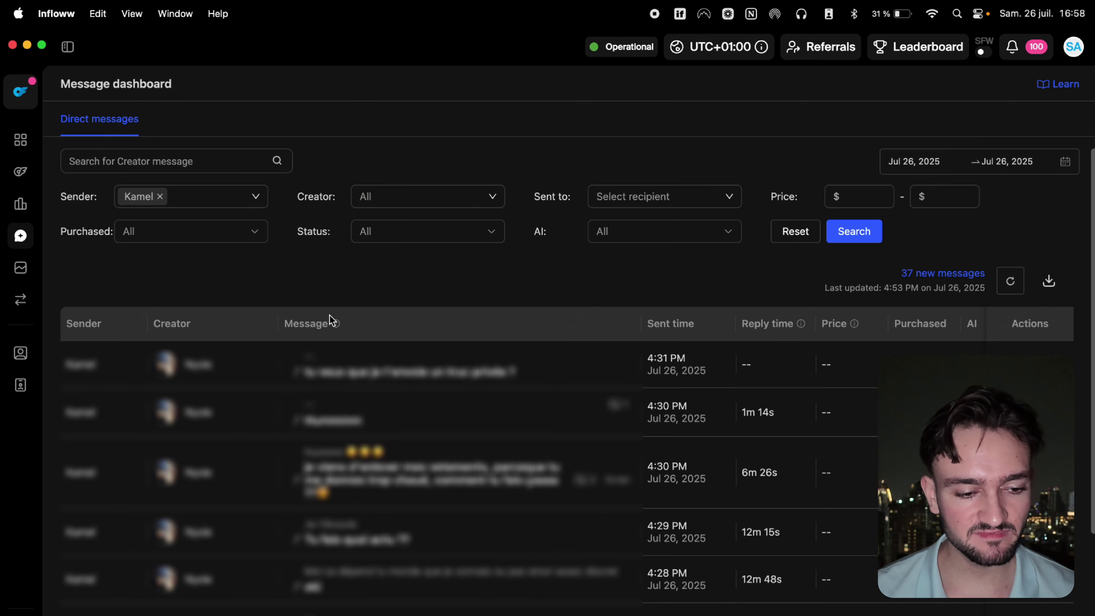
Open the Smart Messages list and start a new automated message from the Subscriber welcome template.
{"action": "mouse_move", "coordinate": [17, 241]}
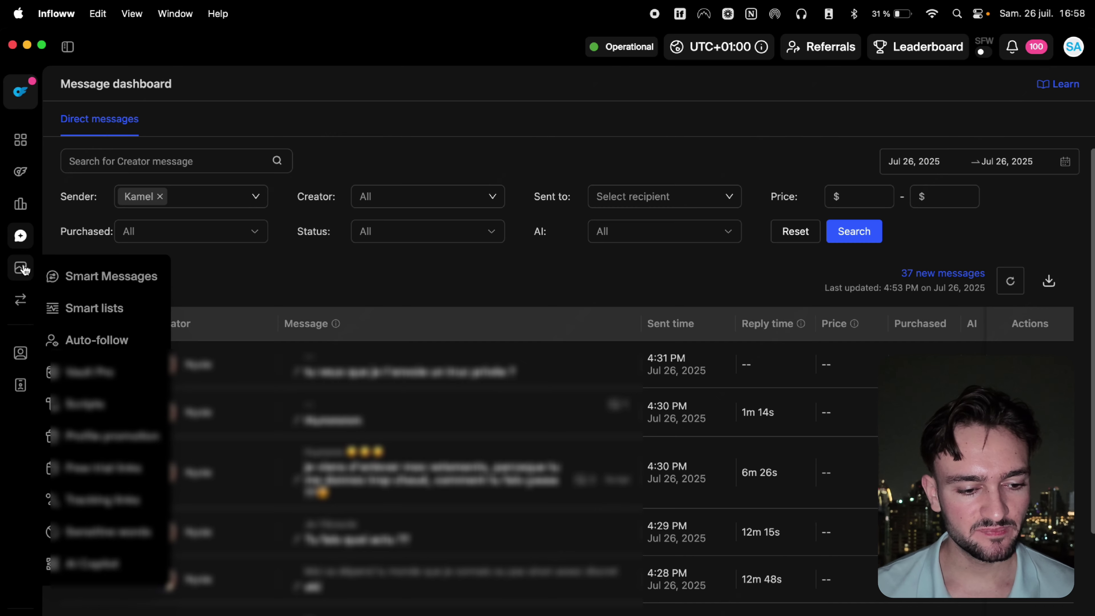
{"action": "left_click", "coordinate": [69, 280]}
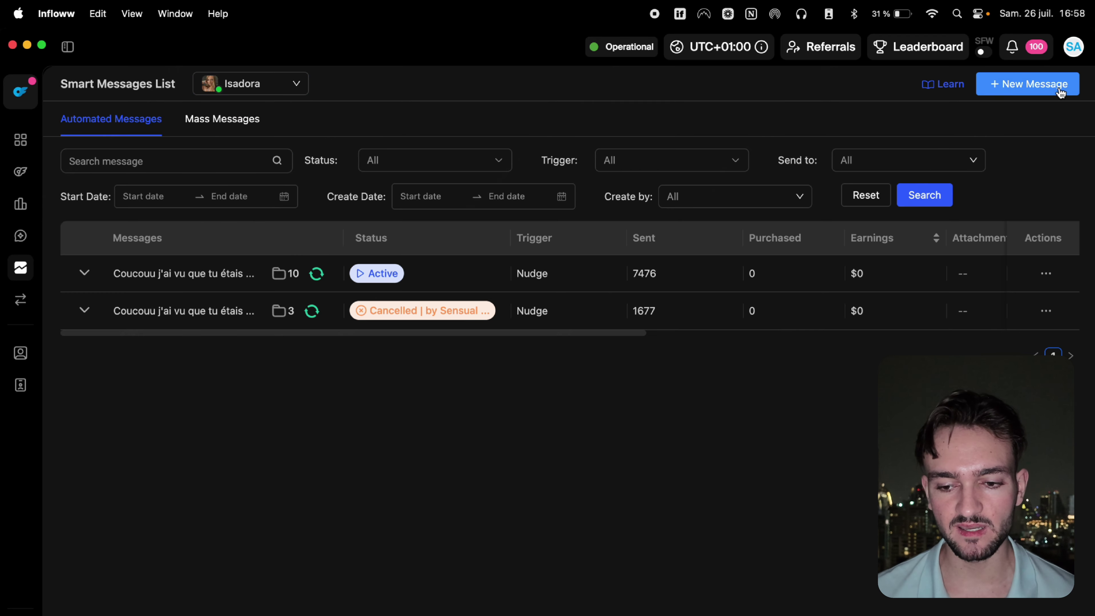
{"action": "left_click", "coordinate": [1062, 91]}
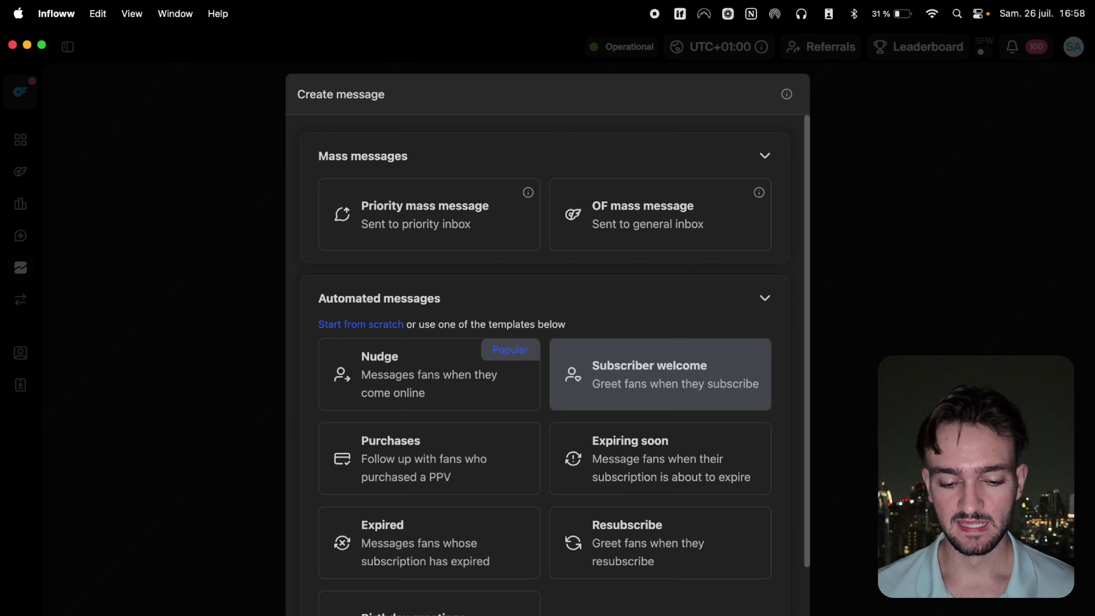
{"action": "left_click", "coordinate": [630, 388]}
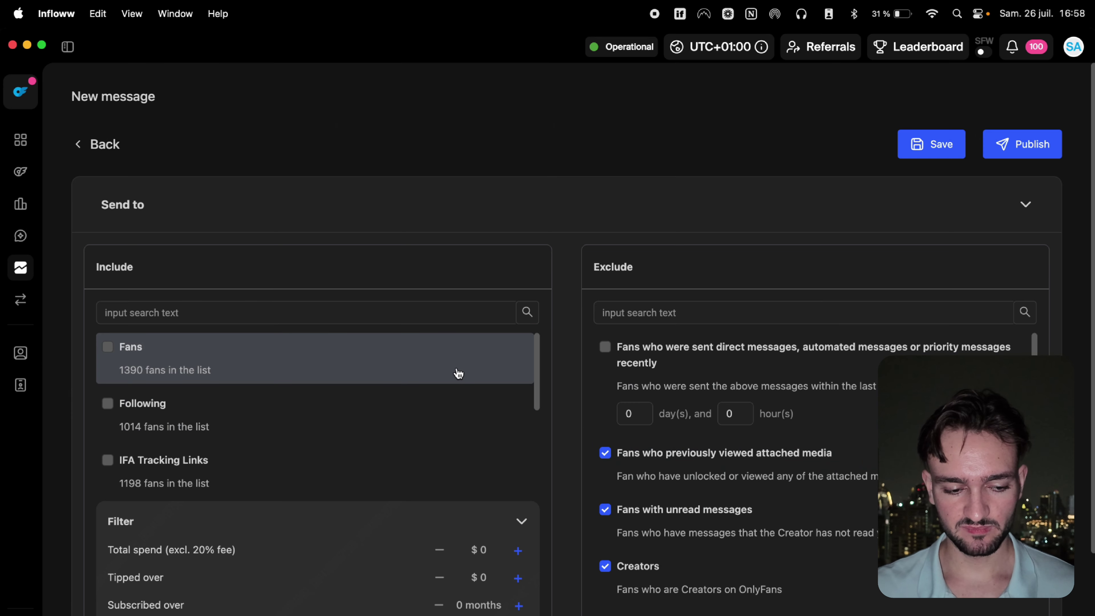
Try including the Following list among the welcome message's recipients, and check the exclusion options.
{"action": "left_click", "coordinate": [443, 409]}
{"action": "scroll", "coordinate": [659, 471], "scroll_direction": "down", "scroll_amount": 3}
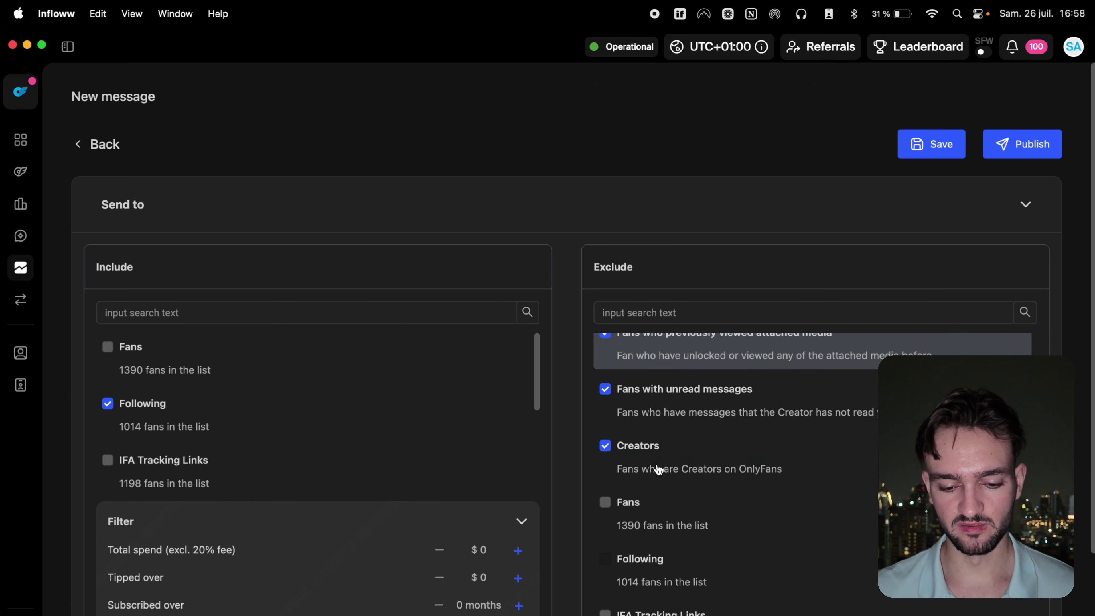
{"action": "scroll", "coordinate": [658, 505], "scroll_direction": "up", "scroll_amount": 3}
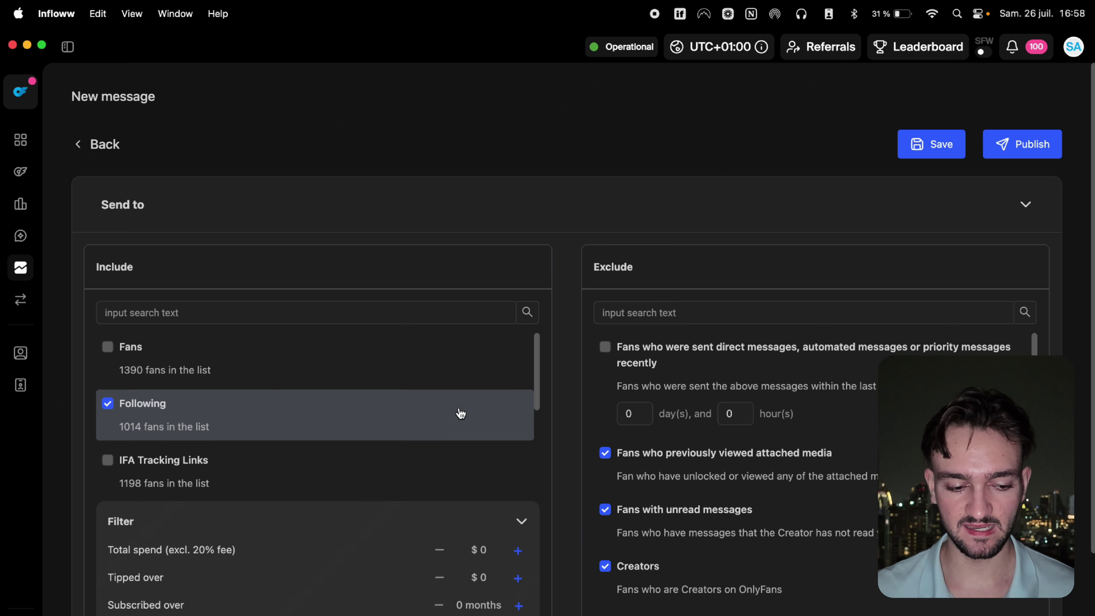
{"action": "left_click", "coordinate": [460, 416]}
{"action": "scroll", "coordinate": [566, 295], "scroll_direction": "down", "scroll_amount": 3}
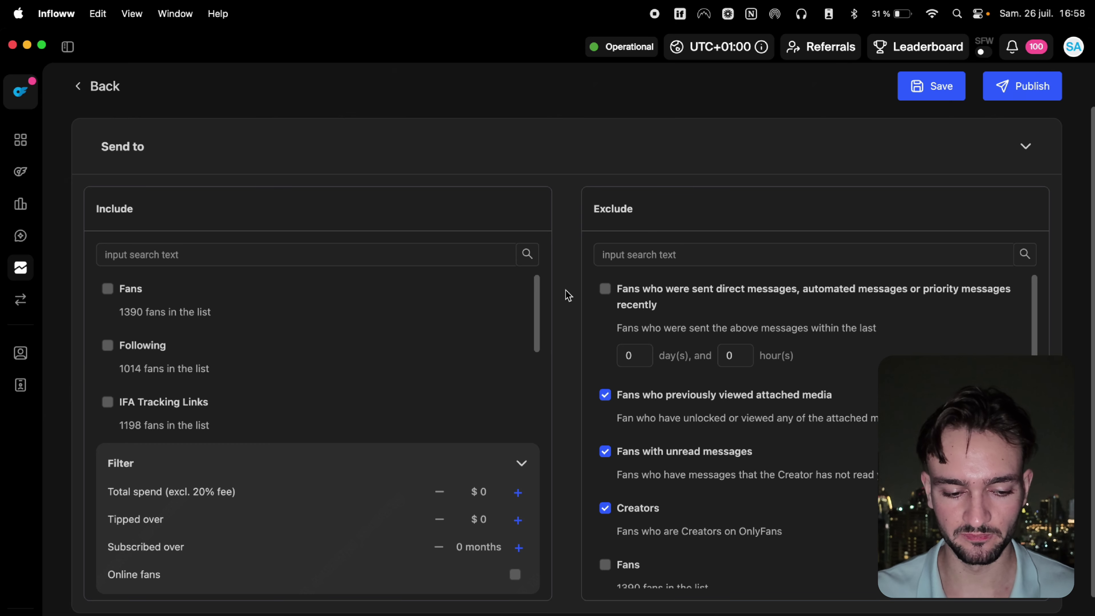
Review the welcome message's trigger and delay rules, frequency and scheduling, and message content section.
{"action": "scroll", "coordinate": [569, 296], "scroll_direction": "down", "scroll_amount": 4}
{"action": "left_click", "coordinate": [773, 511]}
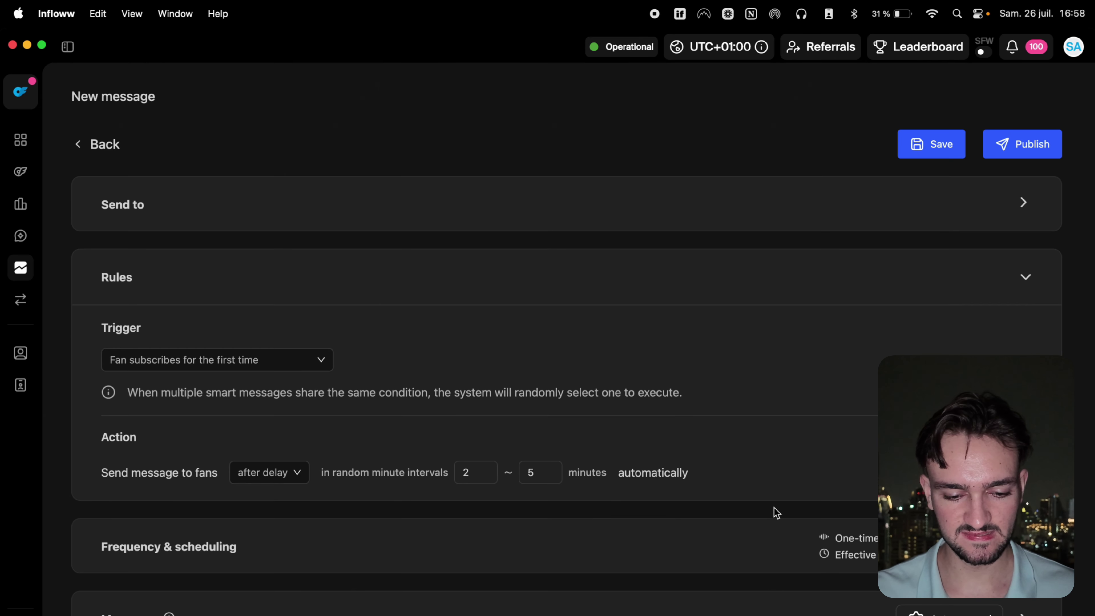
{"action": "left_click", "coordinate": [472, 471]}
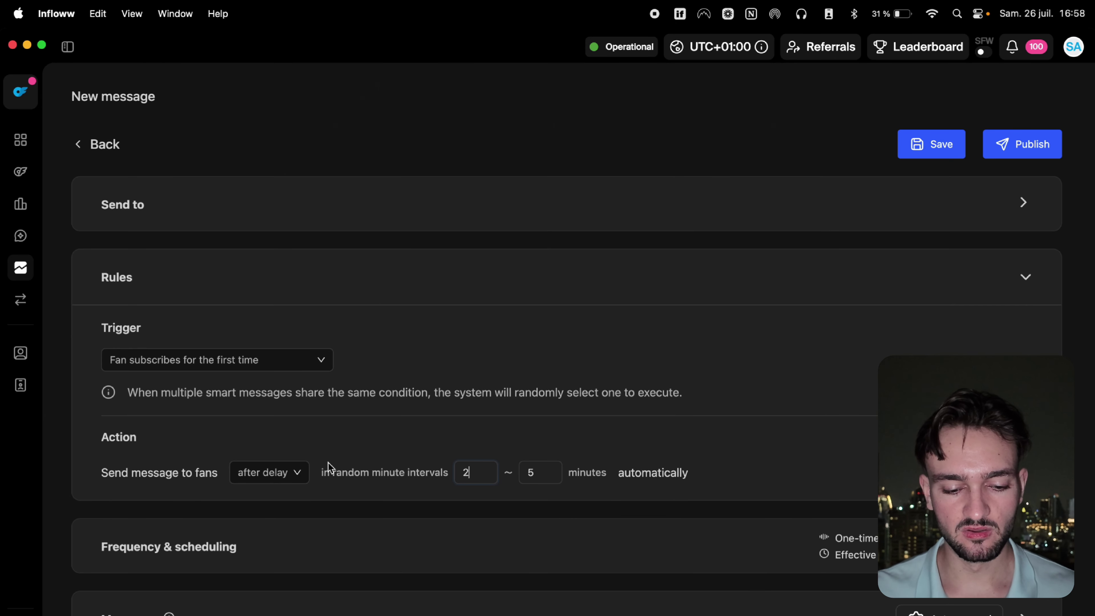
{"action": "left_click", "coordinate": [747, 559]}
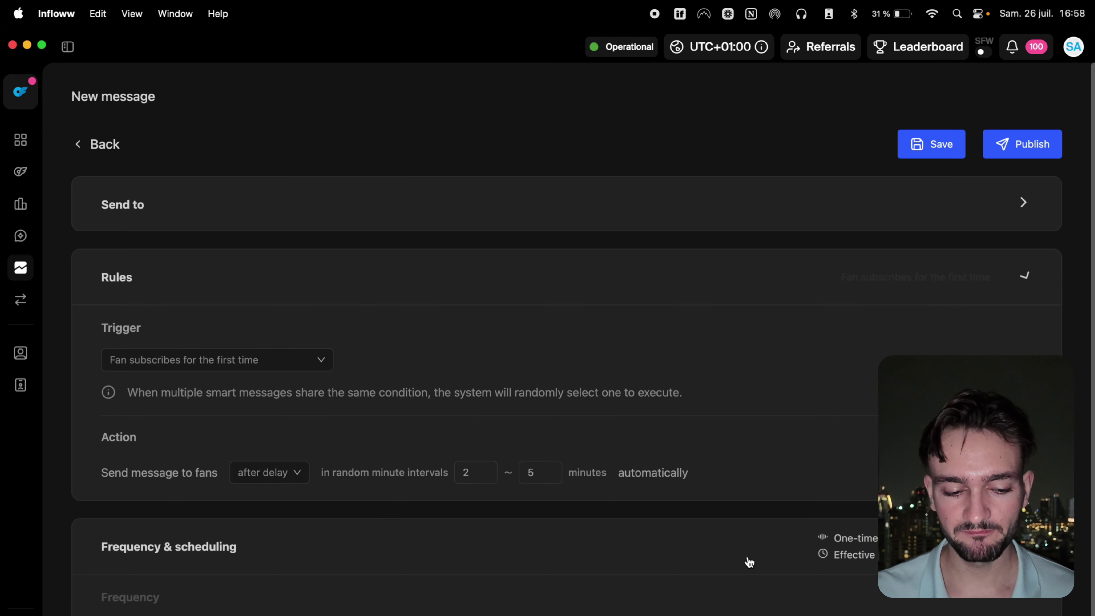
{"action": "scroll", "coordinate": [743, 521], "scroll_direction": "down", "scroll_amount": 3}
{"action": "left_click", "coordinate": [741, 614]}
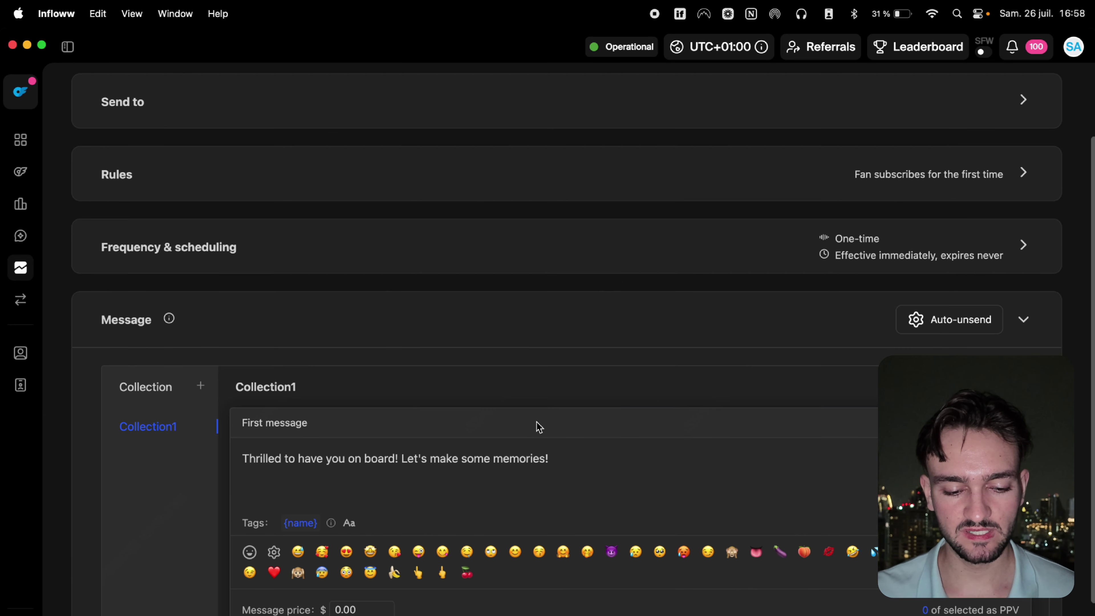
Try replacing the first message's text with "Coucouu", and clear the message.
{"action": "left_click", "coordinate": [497, 470]}
{"action": "key", "text": "super+a"}
{"action": "type", "text": "Coucouu"}
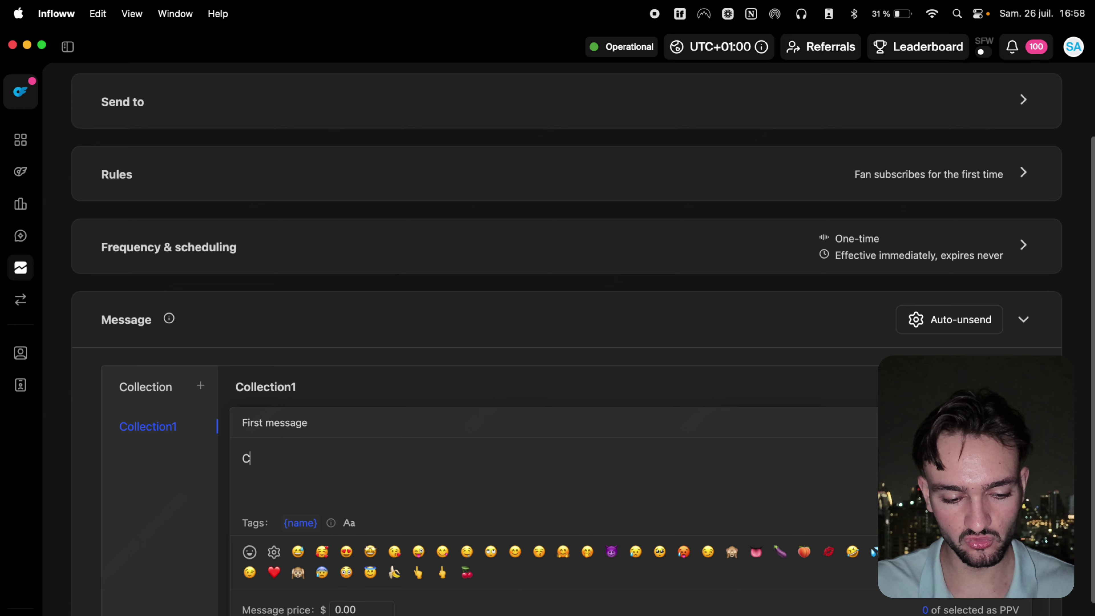
{"action": "key", "text": "super+a"}
{"action": "key", "text": "BackSpace"}
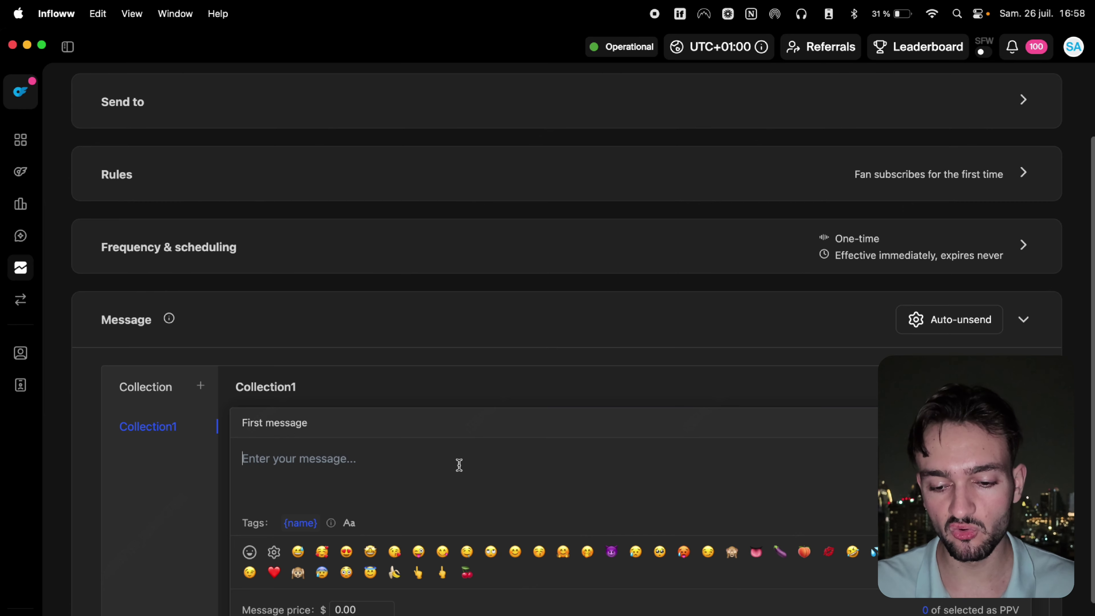
View the auto-unsend settings, try unsending messages after 2 hours, and cancel the change.
{"action": "left_click", "coordinate": [928, 330]}
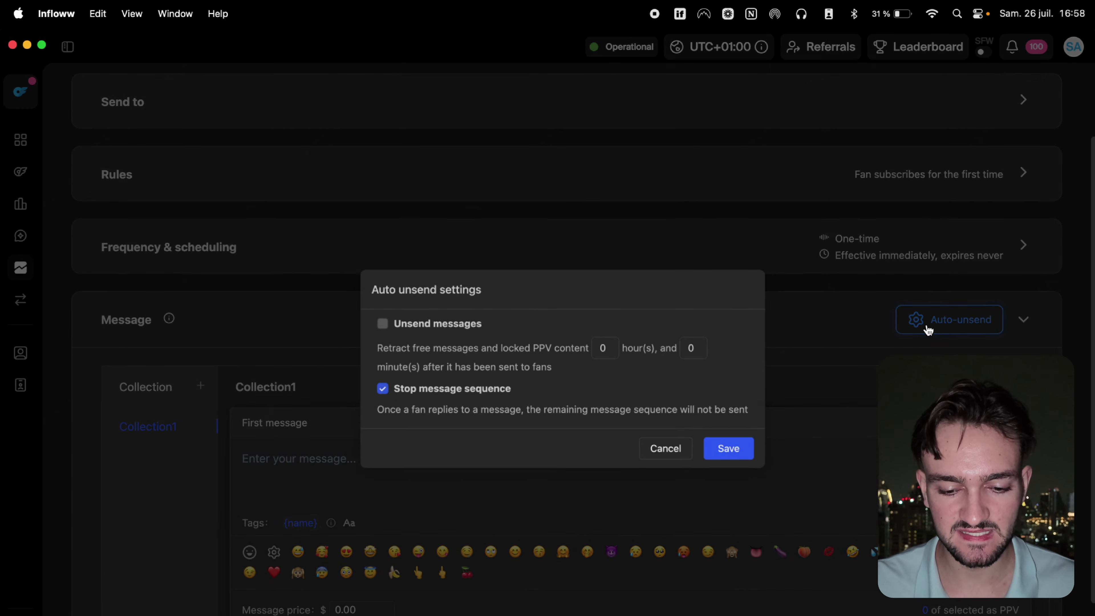
{"action": "left_click", "coordinate": [600, 349]}
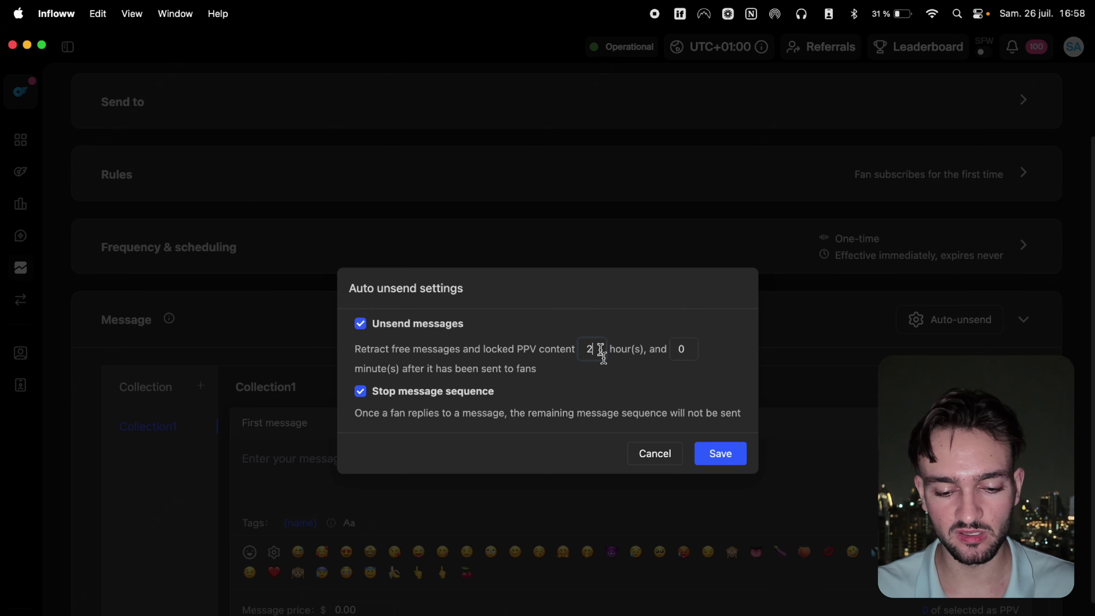
{"action": "left_click", "coordinate": [641, 451]}
Discard the subscriber welcome draft and return to the choice of message types.
{"action": "scroll", "coordinate": [505, 443], "scroll_direction": "up", "scroll_amount": 3}
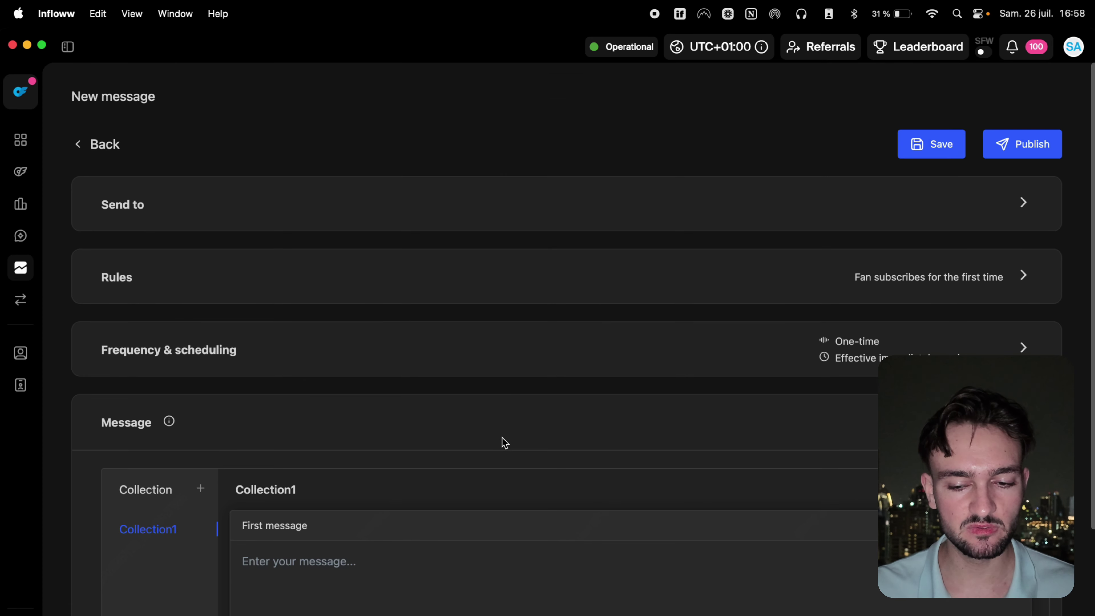
{"action": "left_click", "coordinate": [86, 144]}
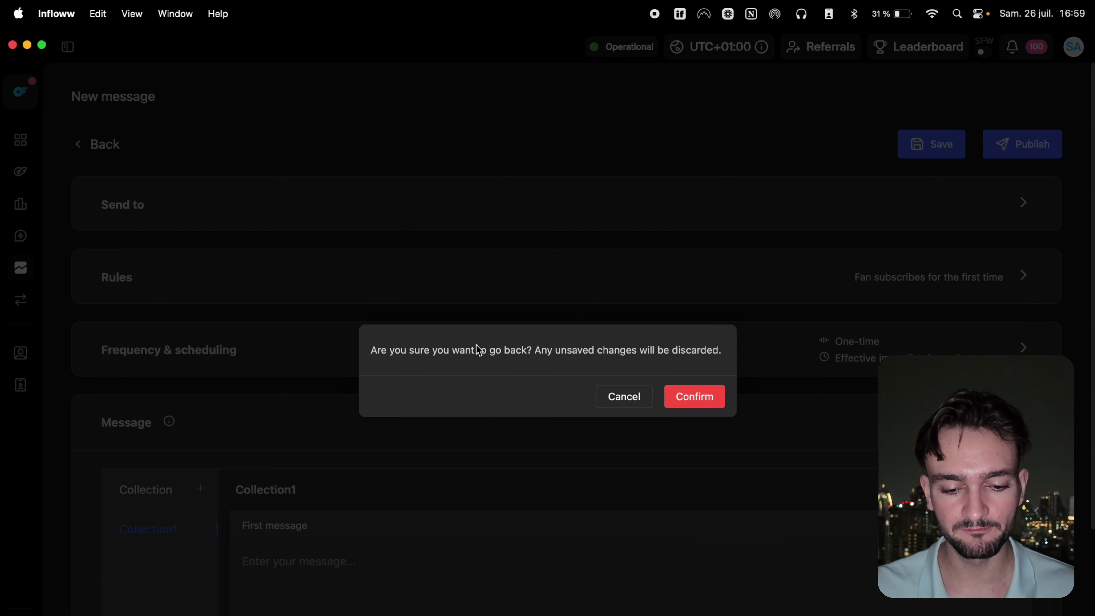
{"action": "left_click", "coordinate": [689, 403]}
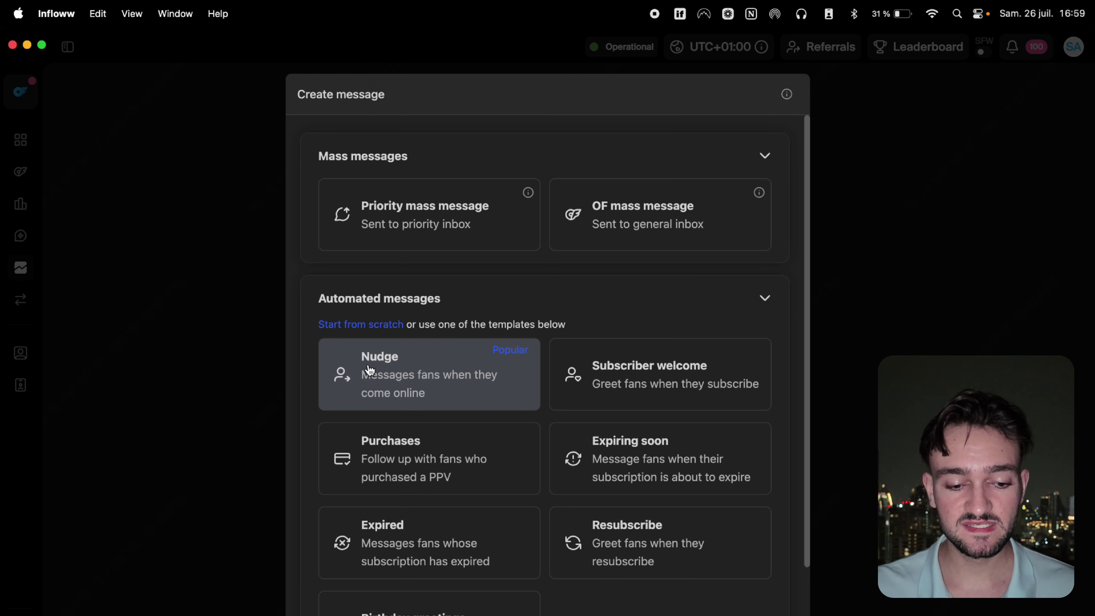
Open the Nudge template, review its recipients, exclusions, filters and message text, and discard the draft.
{"action": "key", "text": "Escape"}
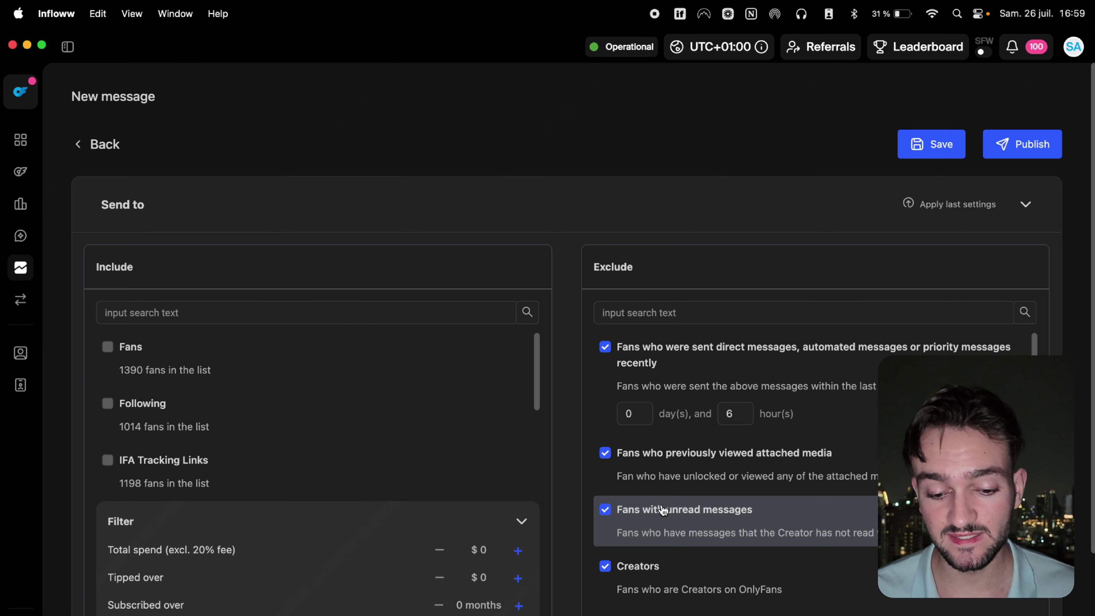
{"action": "scroll", "coordinate": [663, 511], "scroll_direction": "down", "scroll_amount": 5}
{"action": "scroll", "coordinate": [568, 499], "scroll_direction": "down", "scroll_amount": 5}
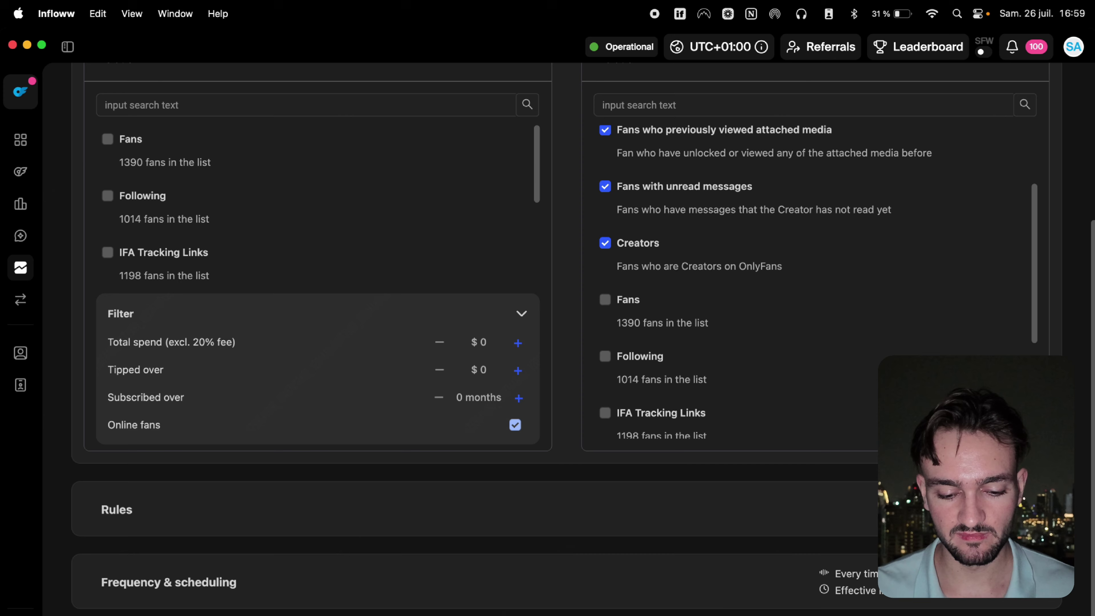
{"action": "scroll", "coordinate": [539, 432], "scroll_direction": "down", "scroll_amount": 10}
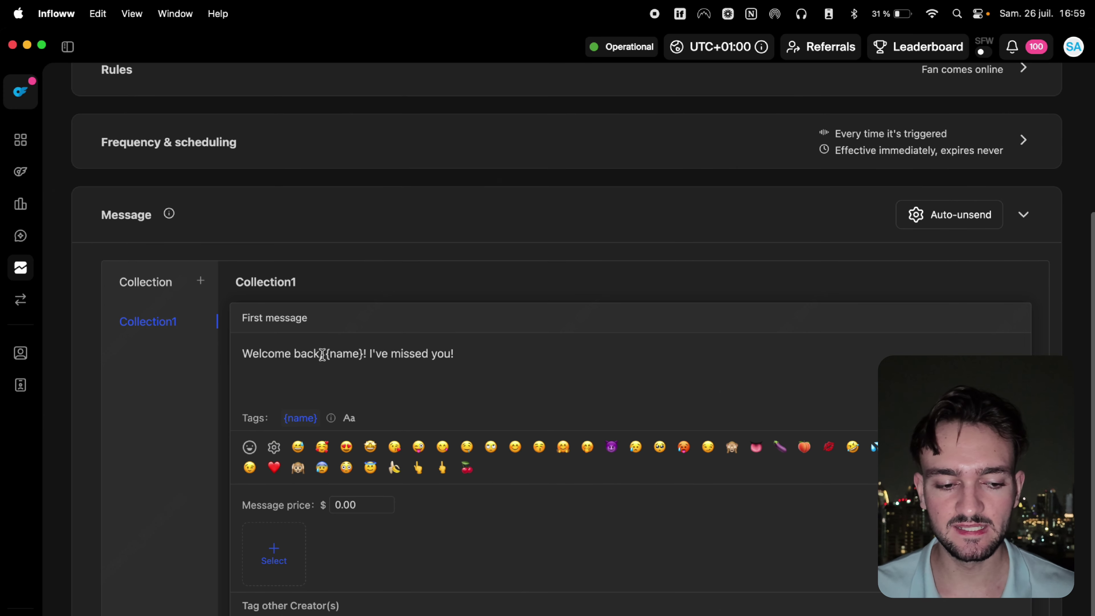
{"action": "scroll", "coordinate": [323, 355], "scroll_direction": "up", "scroll_amount": 10}
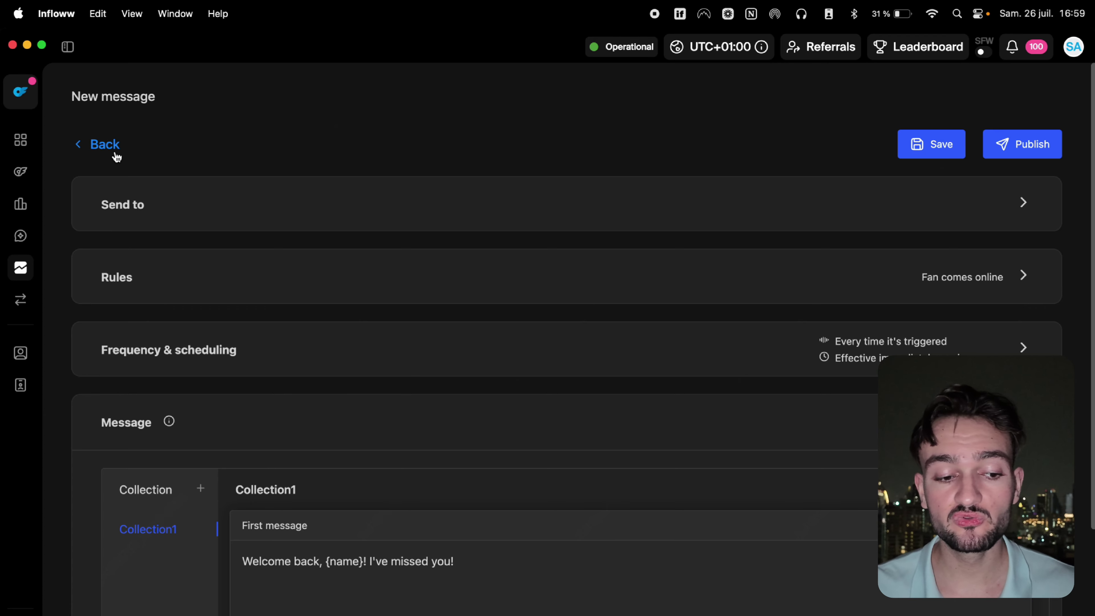
{"action": "left_click", "coordinate": [97, 150]}
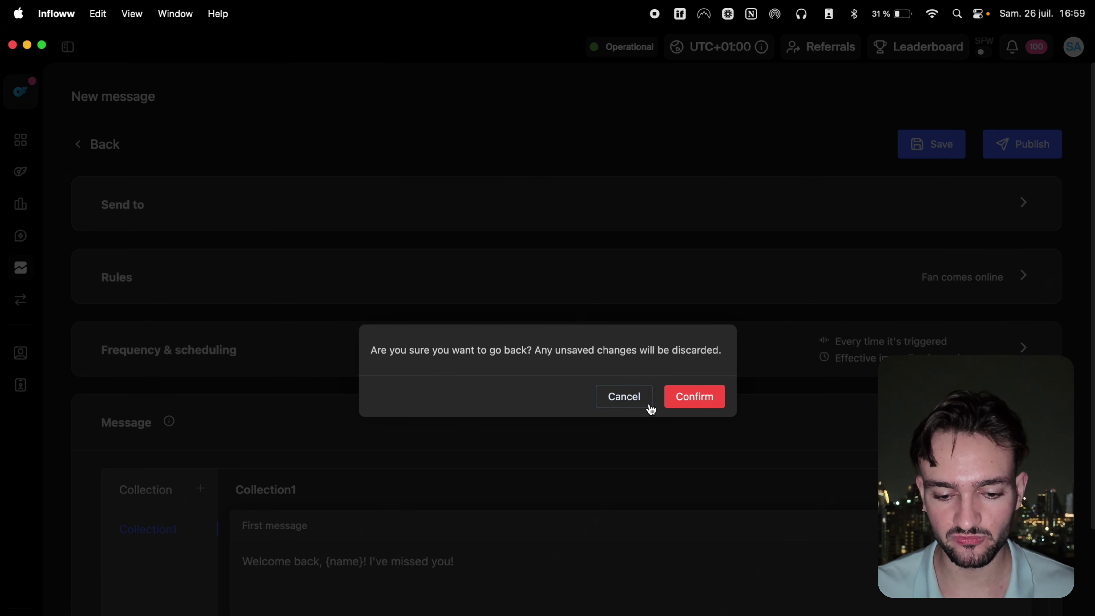
{"action": "left_click", "coordinate": [683, 402]}
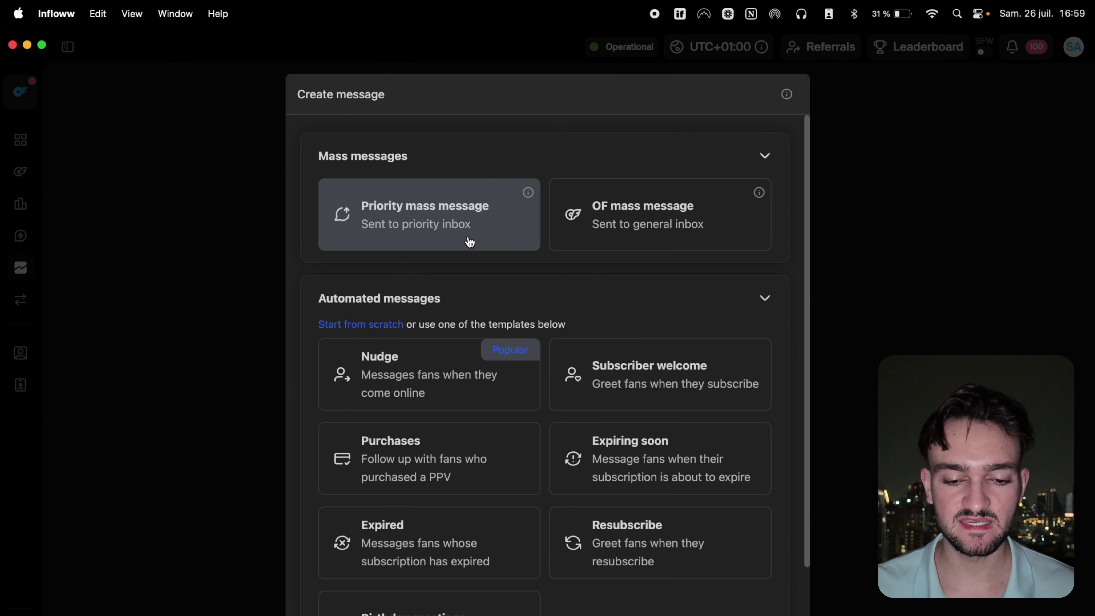
Start a priority mass message, and check what switching it to an OF mass message involves without switching.
{"action": "left_click", "coordinate": [414, 224]}
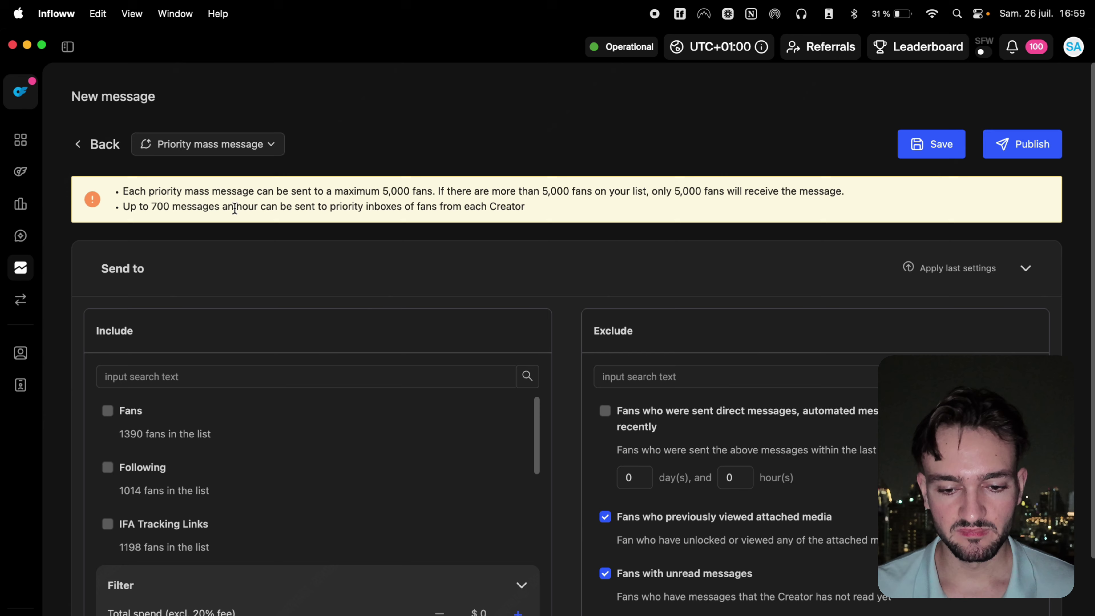
{"action": "left_click", "coordinate": [258, 146]}
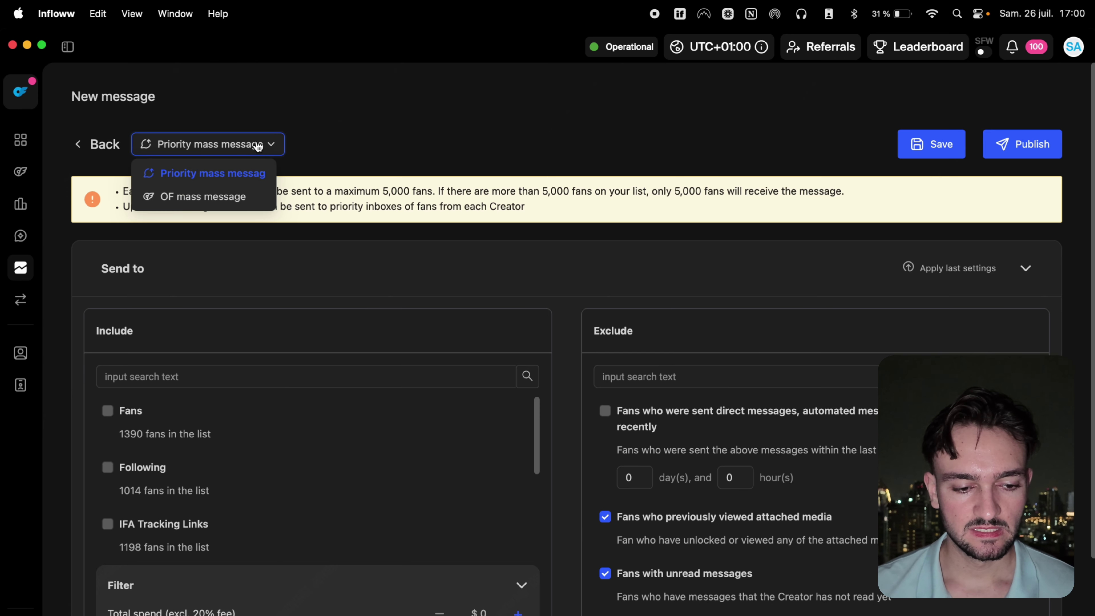
{"action": "left_click", "coordinate": [215, 199]}
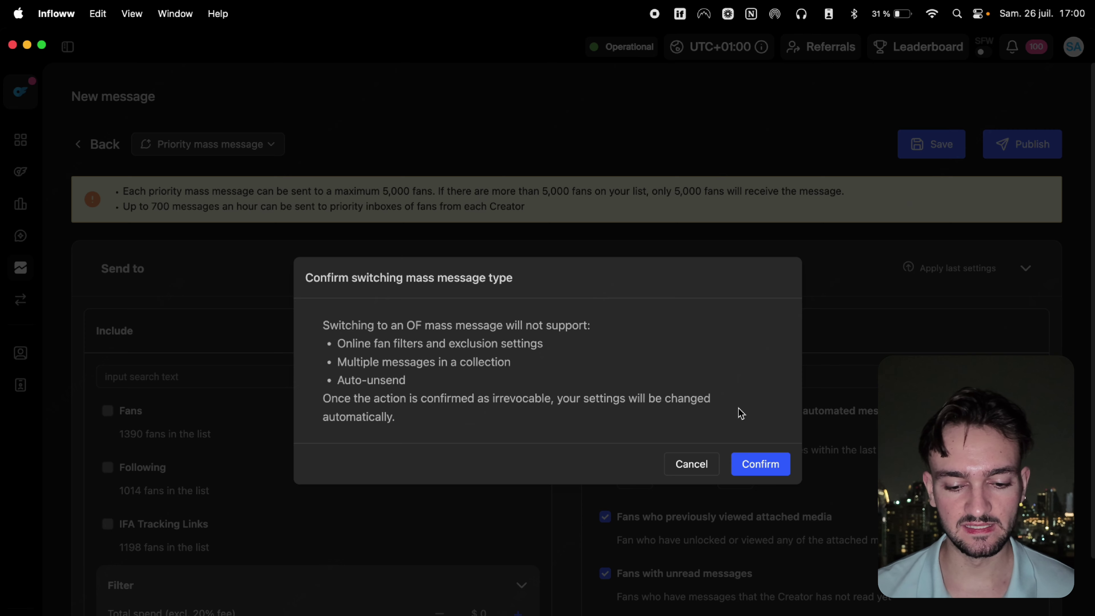
{"action": "left_click", "coordinate": [686, 465]}
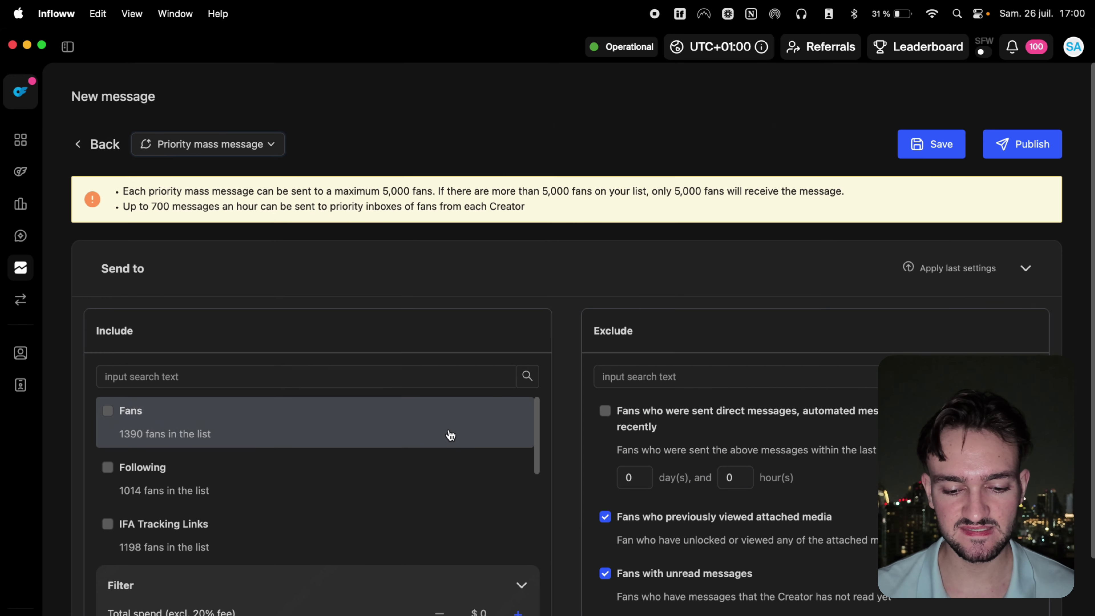
Review the priority mass message's include and exclude fan lists and its recipient filters.
{"action": "scroll", "coordinate": [448, 432], "scroll_direction": "down", "scroll_amount": 2}
{"action": "scroll", "coordinate": [539, 328], "scroll_direction": "down", "scroll_amount": 2}
{"action": "scroll", "coordinate": [542, 310], "scroll_direction": "down", "scroll_amount": 2}
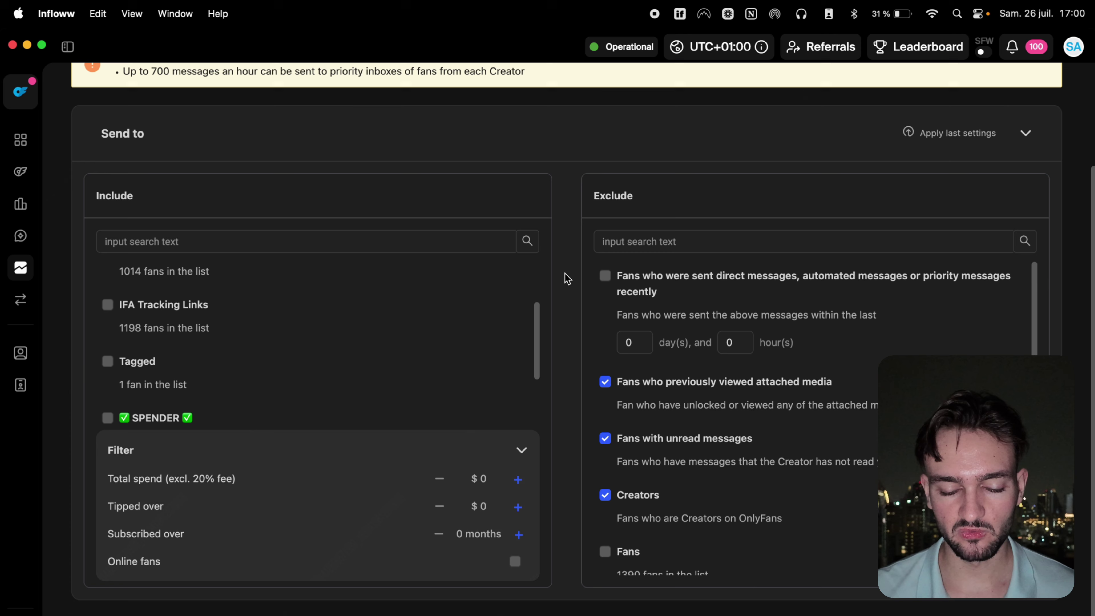
{"action": "scroll", "coordinate": [655, 431], "scroll_direction": "down", "scroll_amount": 5}
{"action": "scroll", "coordinate": [658, 405], "scroll_direction": "down", "scroll_amount": 2}
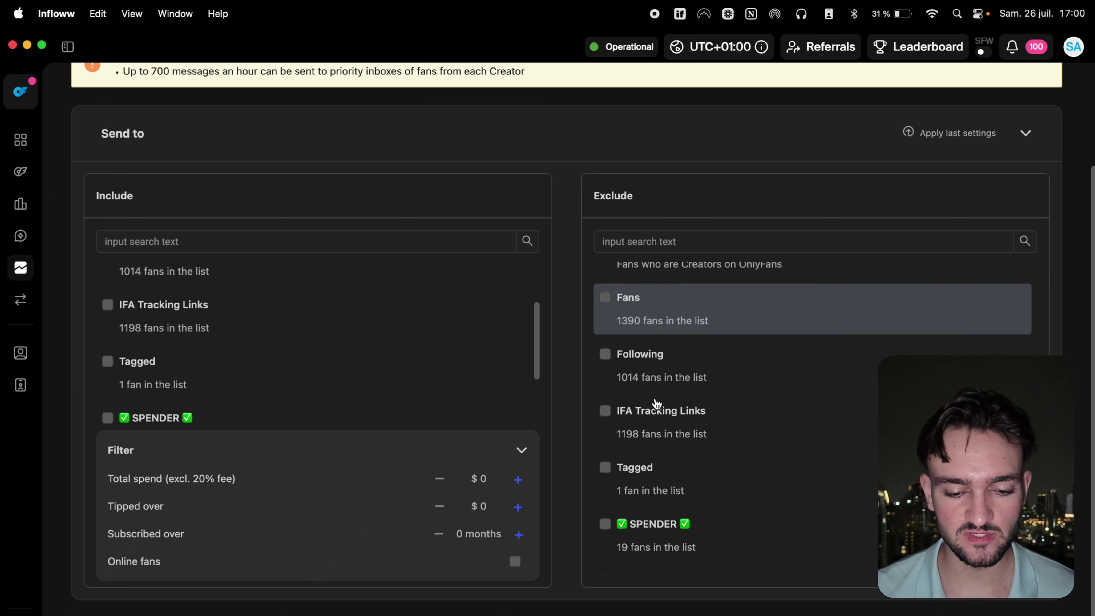
{"action": "scroll", "coordinate": [429, 358], "scroll_direction": "up", "scroll_amount": 2}
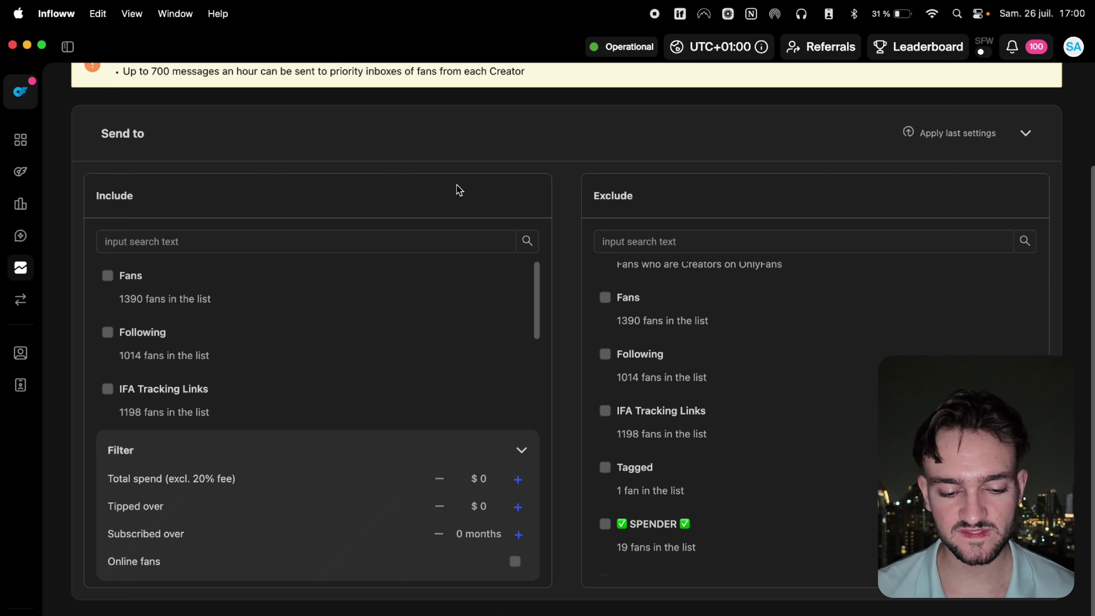
{"action": "scroll", "coordinate": [459, 190], "scroll_direction": "down", "scroll_amount": 2}
Check the custom date scheduling option of the priority mass message without picking a date.
{"action": "left_click", "coordinate": [556, 615]}
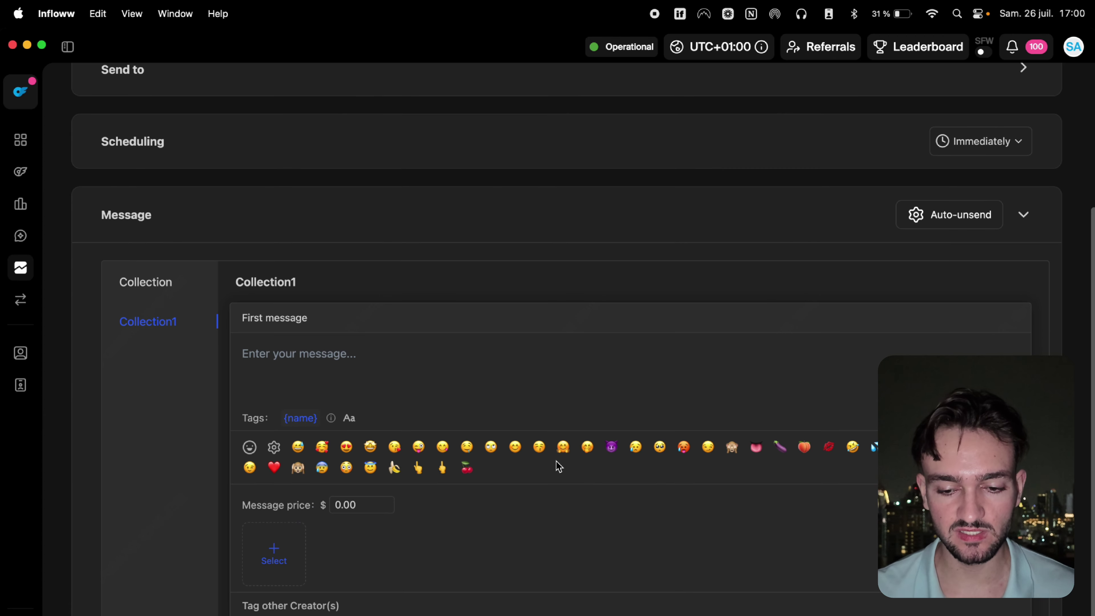
{"action": "left_click", "coordinate": [975, 142]}
{"action": "left_click", "coordinate": [956, 196]}
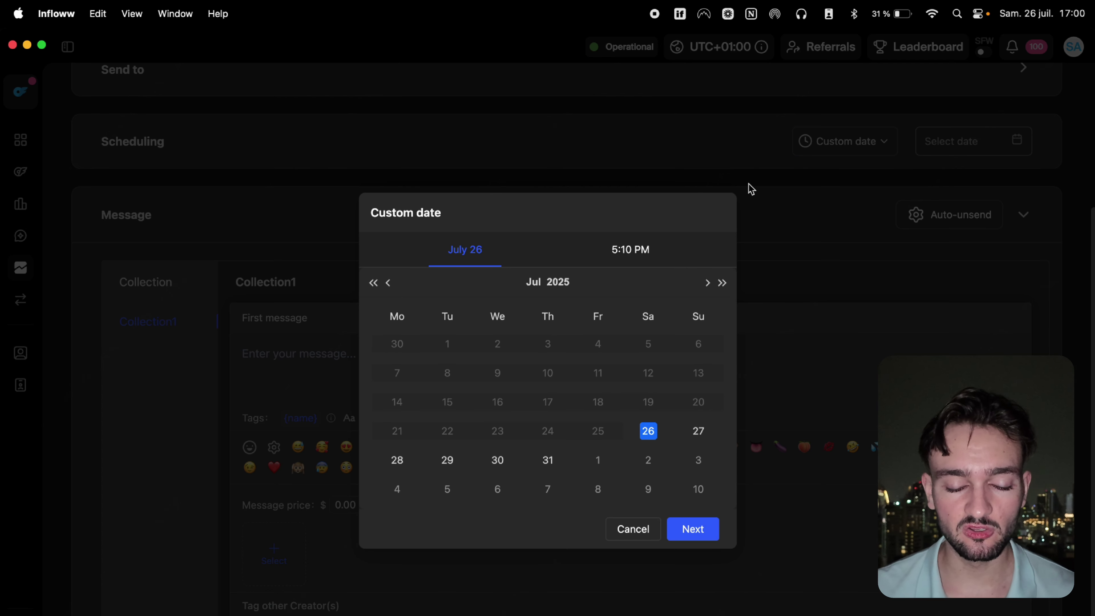
{"action": "left_click", "coordinate": [637, 538]}
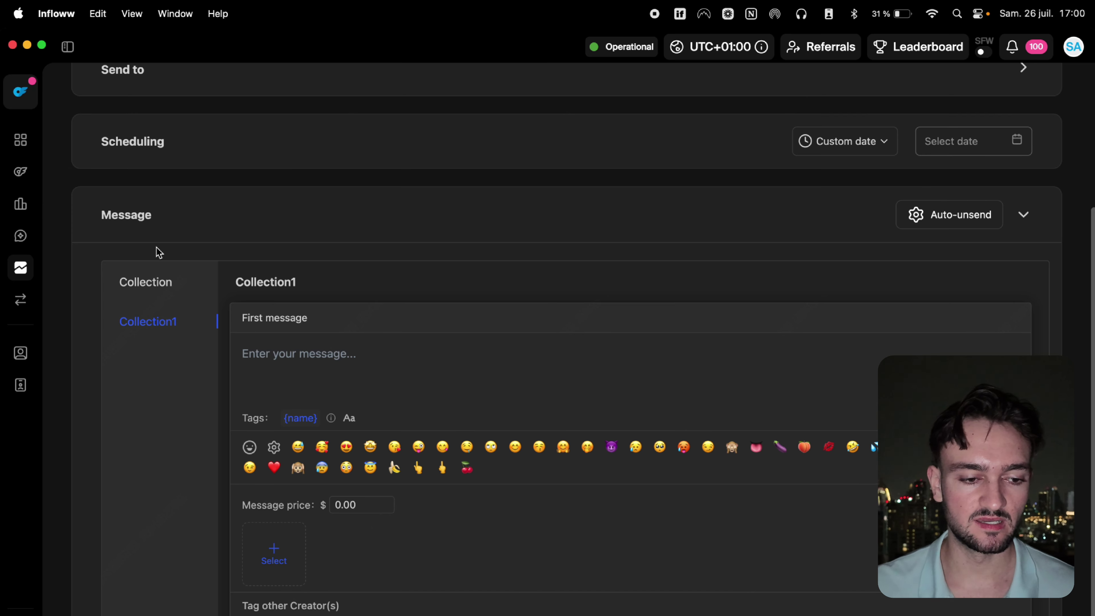
Discard the priority mass message draft and close the choice of message types.
{"action": "scroll", "coordinate": [158, 251], "scroll_direction": "up", "scroll_amount": 5}
{"action": "left_click", "coordinate": [88, 149]}
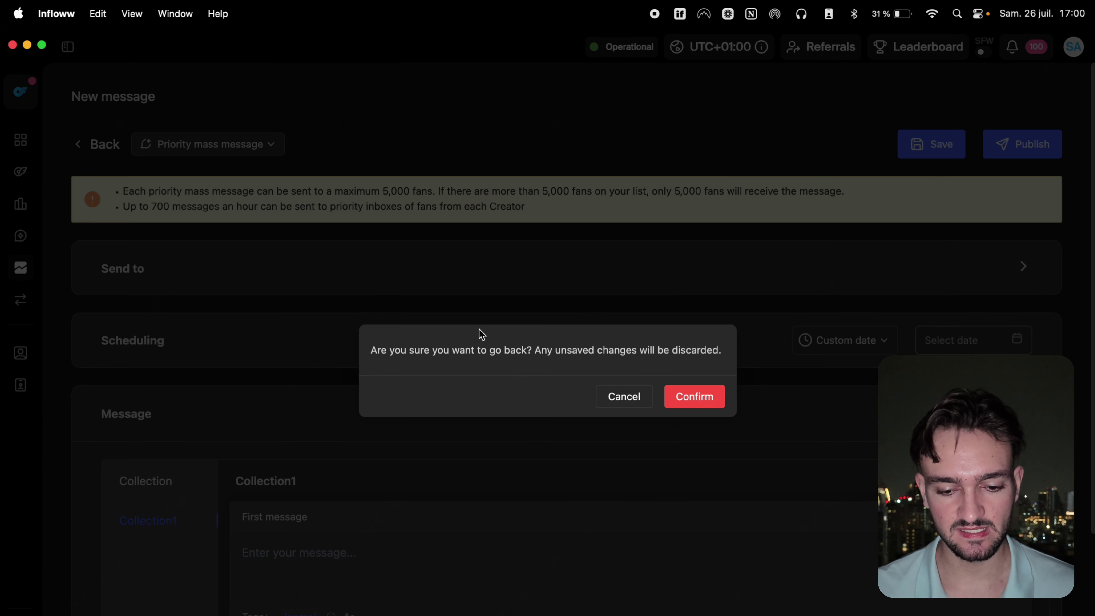
{"action": "left_click", "coordinate": [692, 409]}
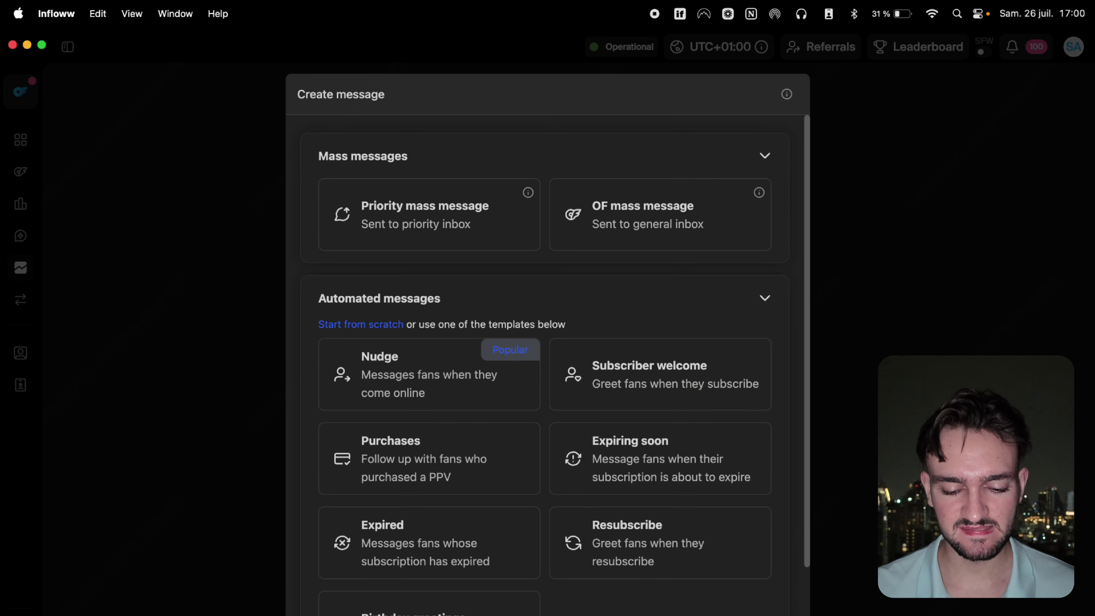
{"action": "left_click", "coordinate": [284, 89]}
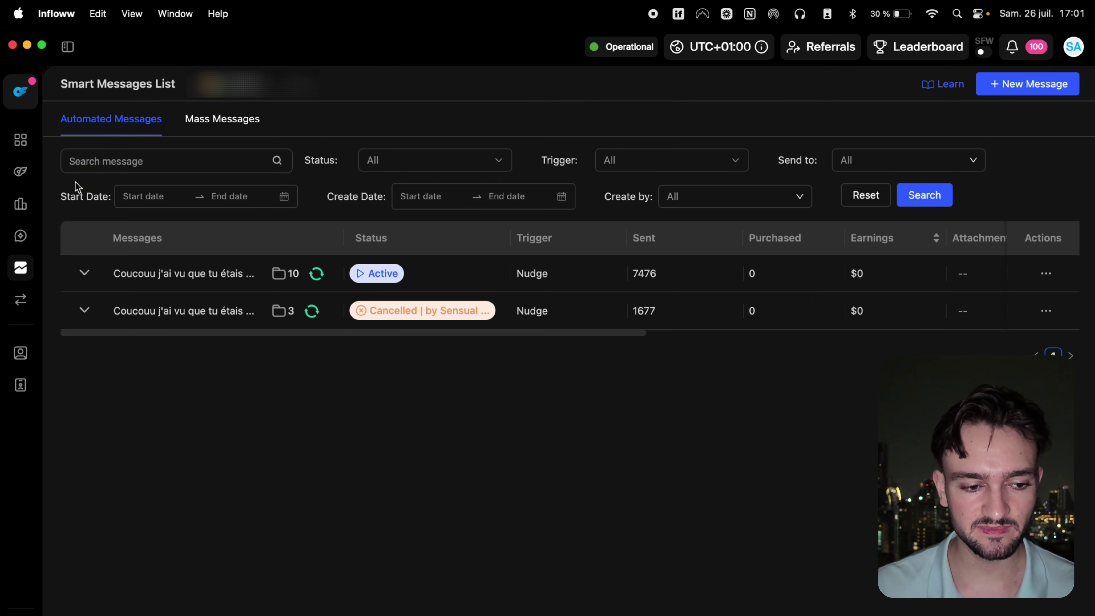
View the creator earnings overview on the dashboard for today and for this week.
{"action": "left_click", "coordinate": [19, 146]}
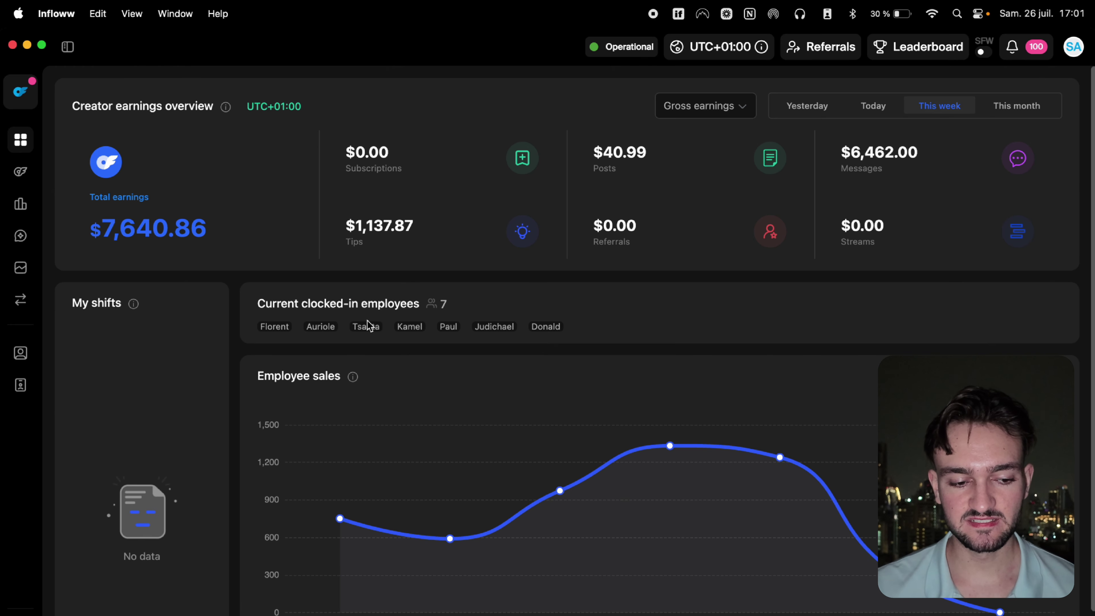
{"action": "left_click", "coordinate": [888, 106]}
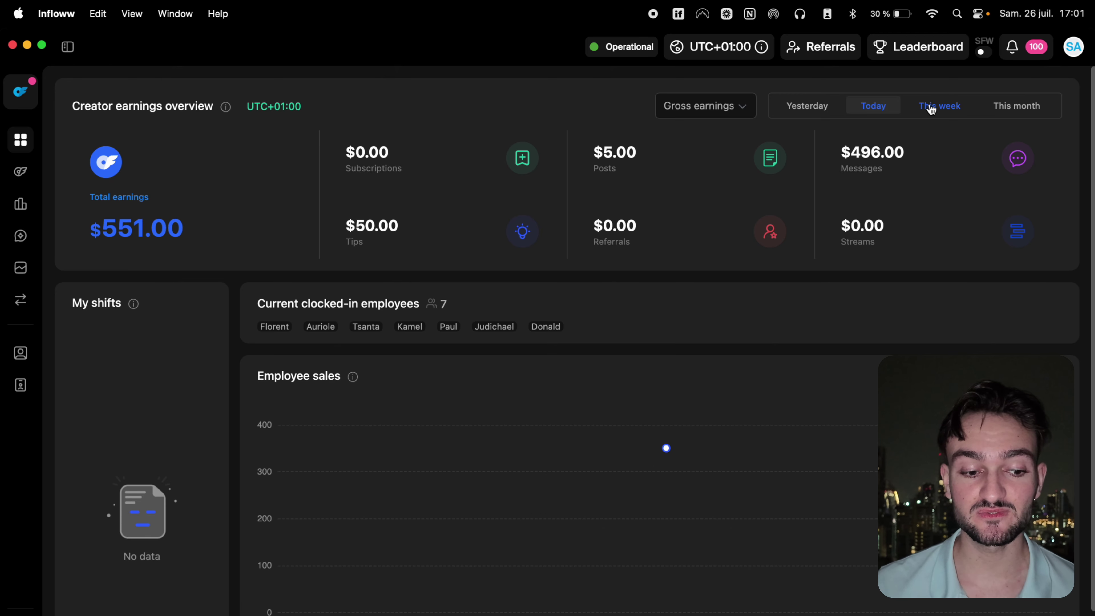
{"action": "left_click", "coordinate": [932, 107]}
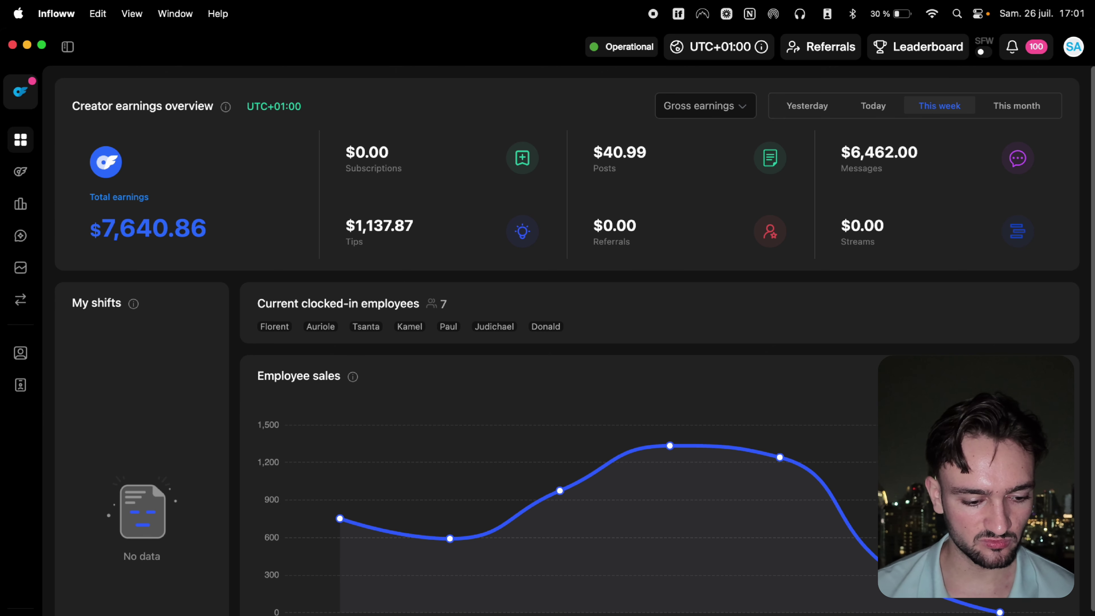
Review the time tracking settings for auto clock out and clock-in roles, and return to the dashboard.
{"action": "left_click", "coordinate": [21, 615]}
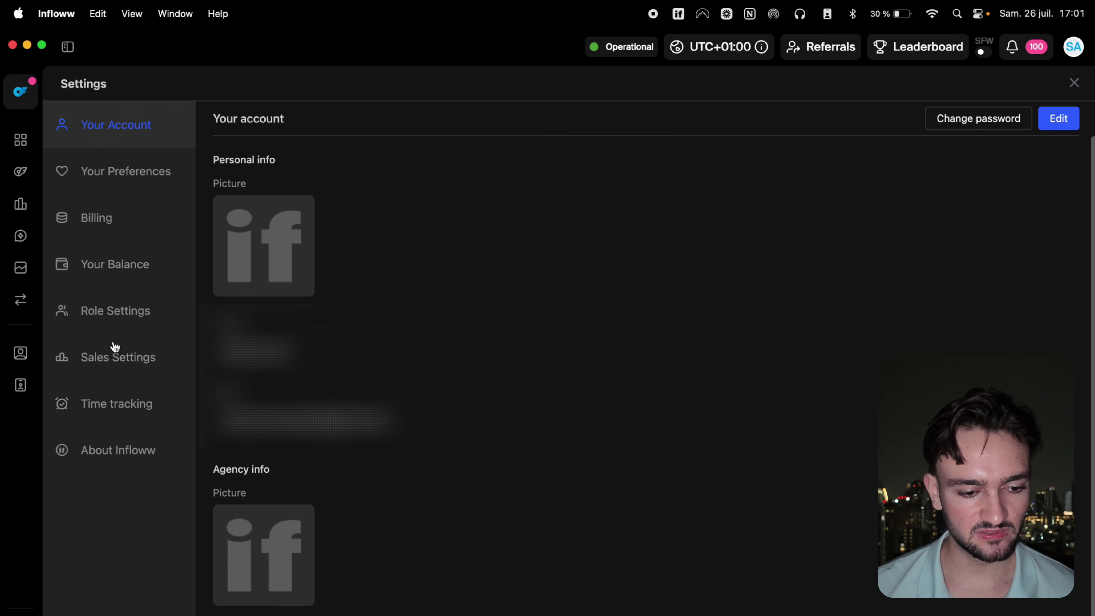
{"action": "left_click", "coordinate": [128, 417]}
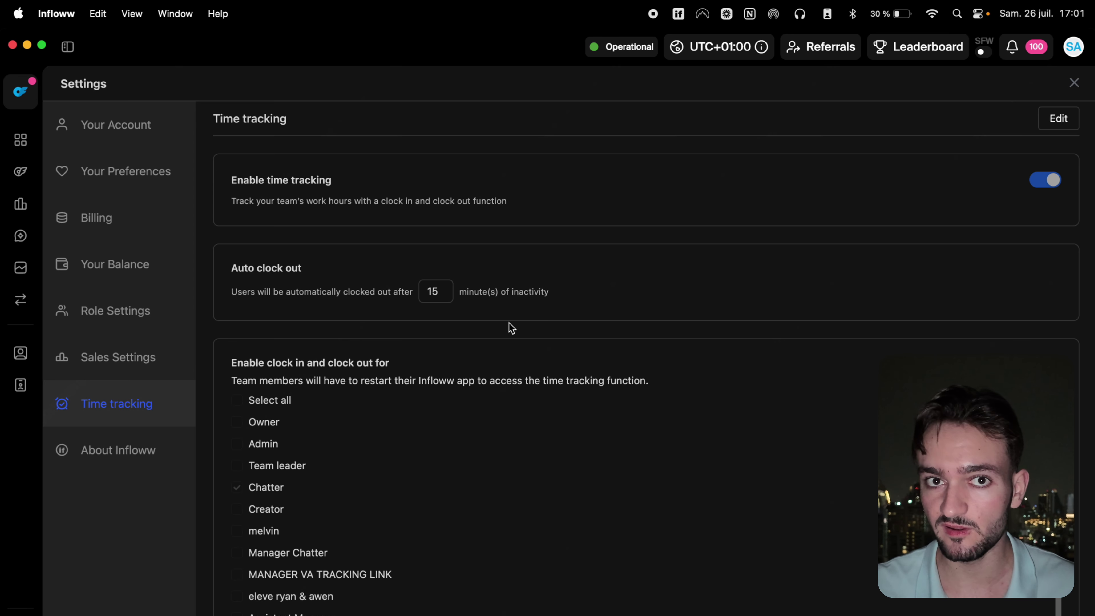
{"action": "left_click", "coordinate": [20, 139]}
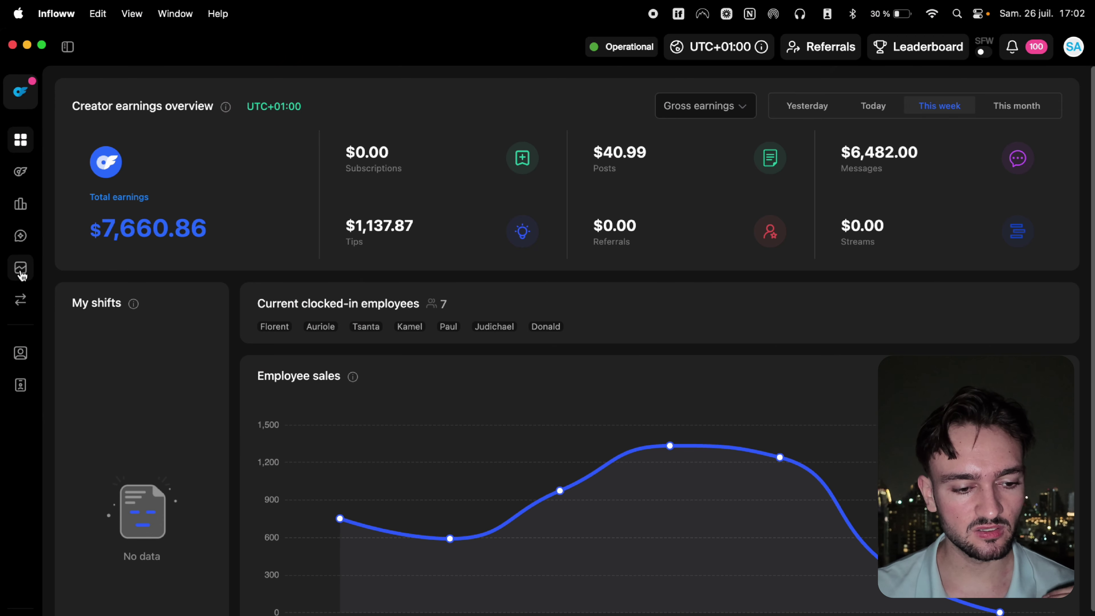
Open Vault Pro, inspect the details of the first media item, and return to the media overview.
{"action": "mouse_move", "coordinate": [23, 211]}
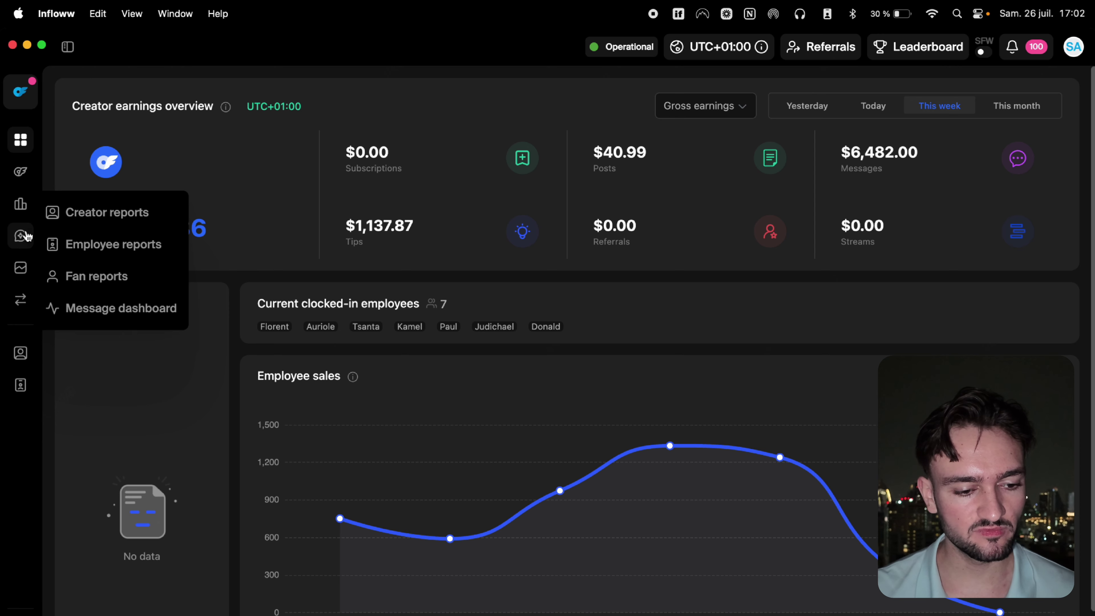
{"action": "mouse_move", "coordinate": [20, 267]}
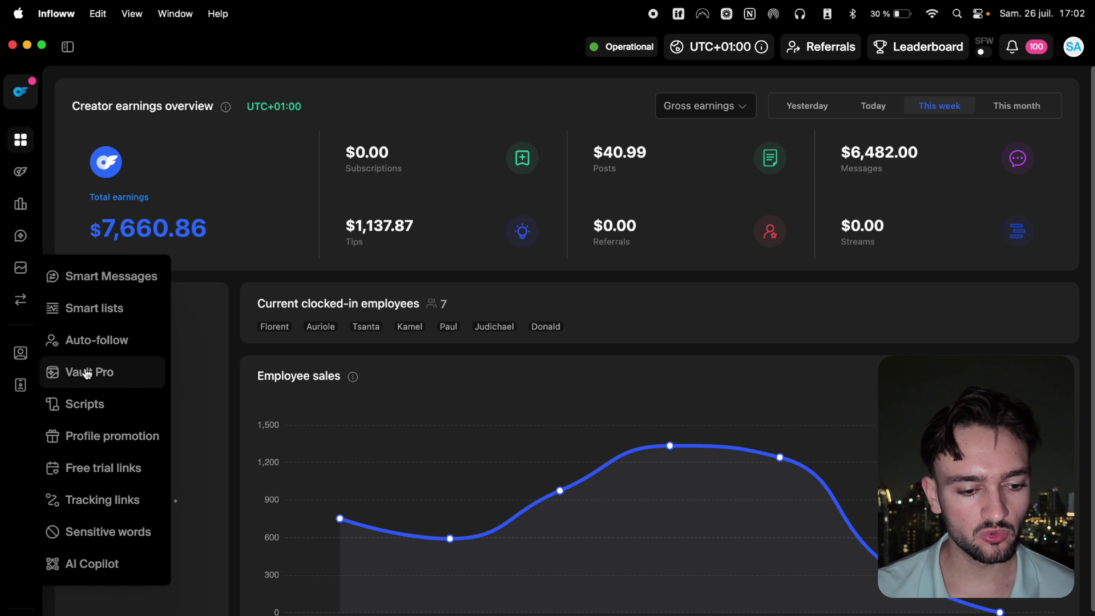
{"action": "left_click", "coordinate": [92, 375]}
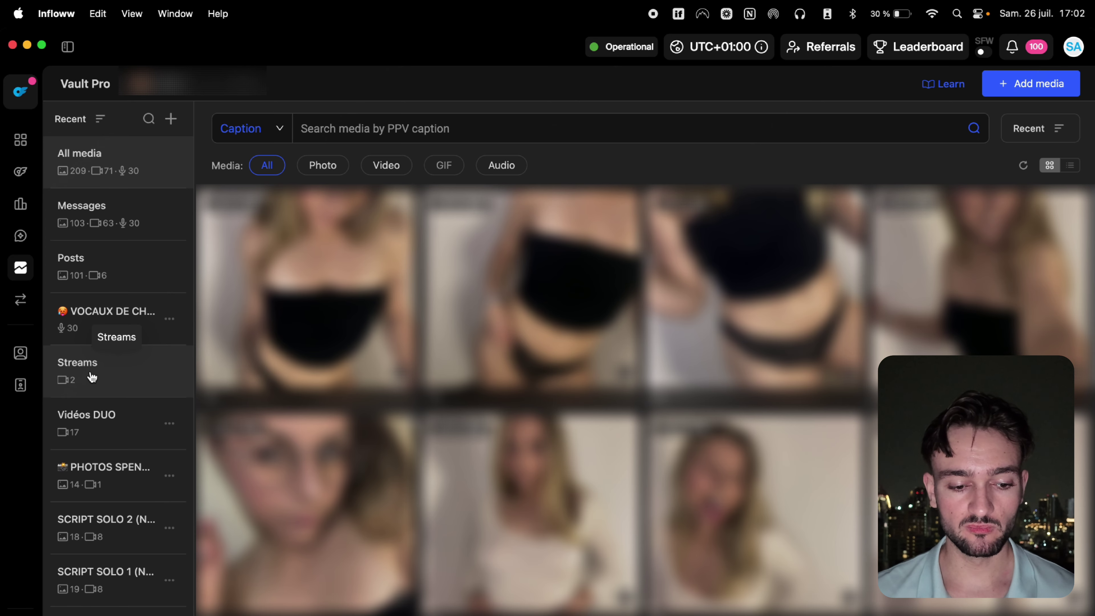
{"action": "left_click", "coordinate": [319, 298]}
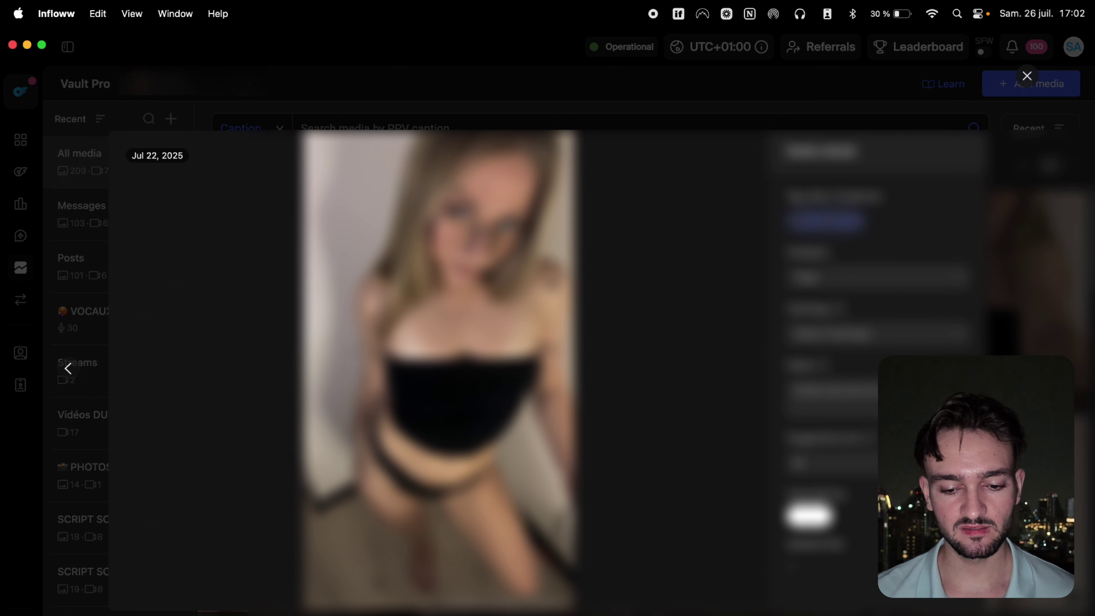
{"action": "left_click", "coordinate": [805, 388]}
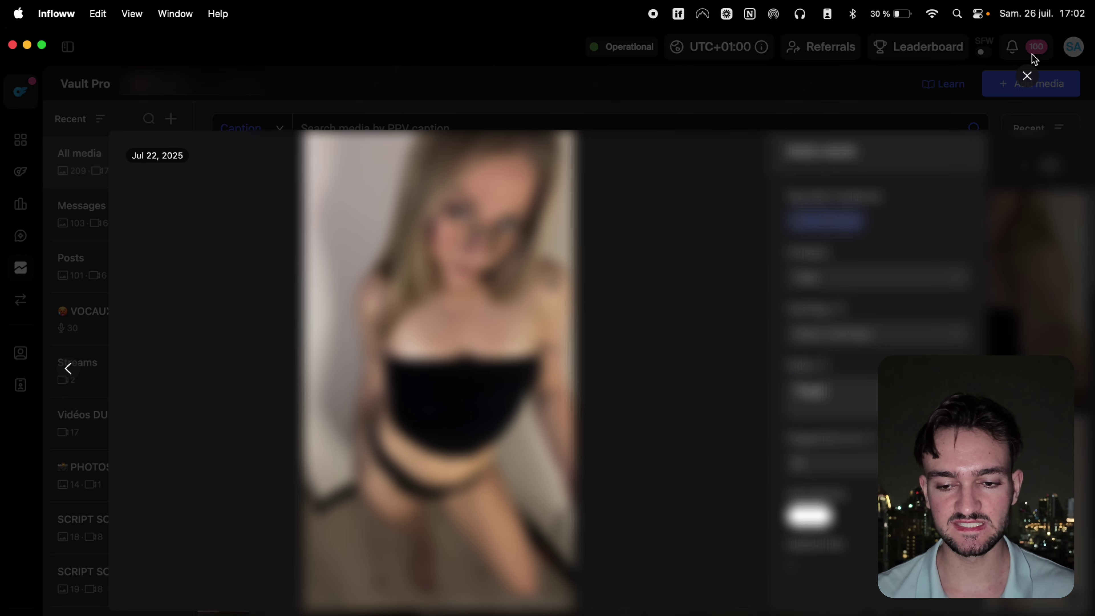
{"action": "left_click", "coordinate": [1027, 76]}
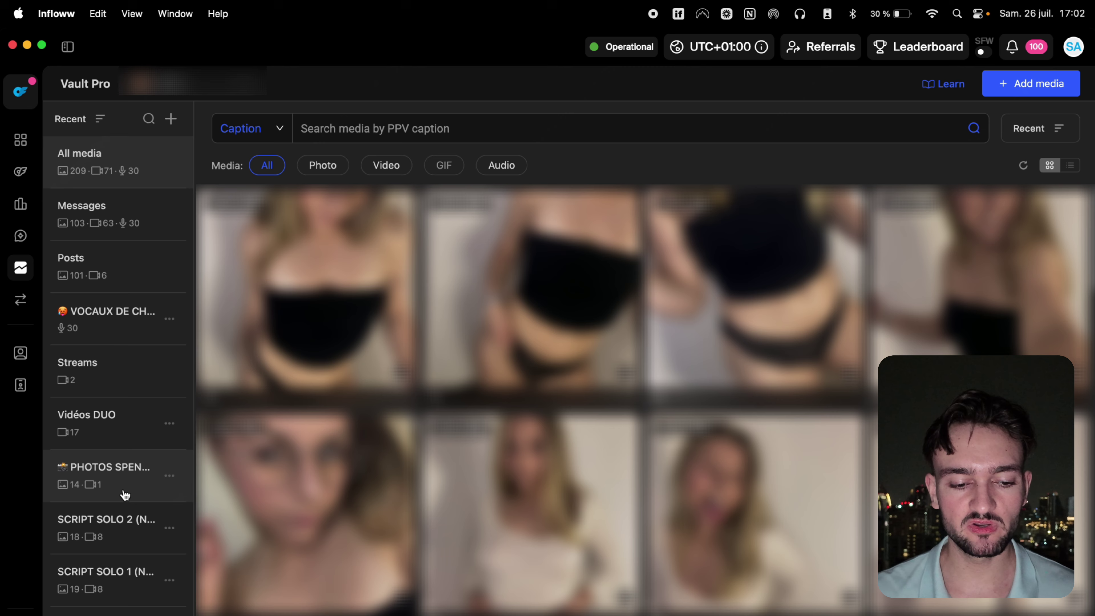
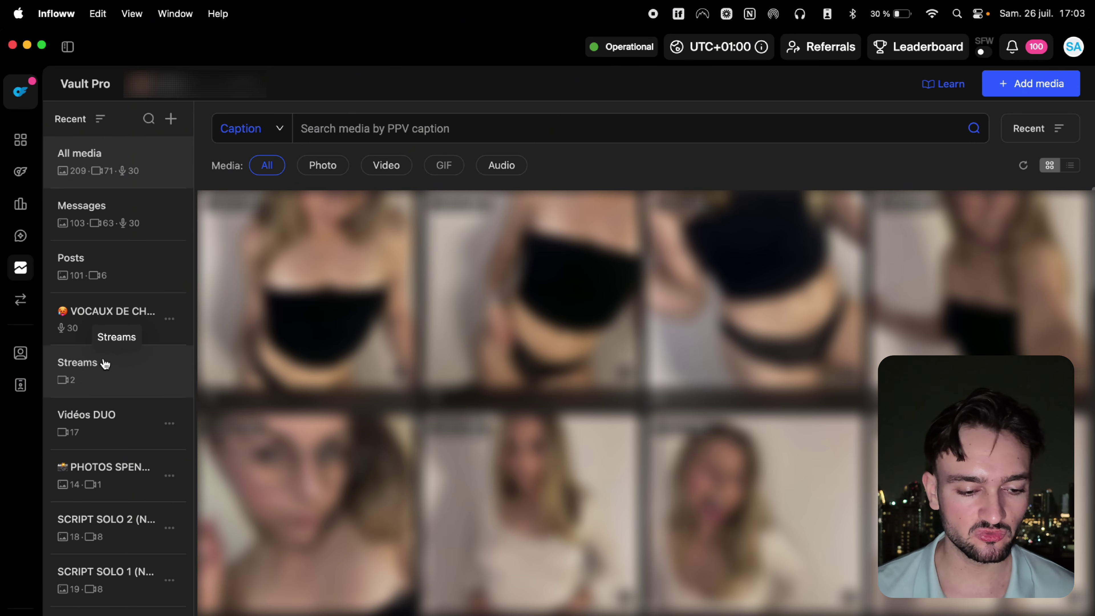
Open the Scripts library and review the PHASE 5 scripts SCRIPT SOLO 1 (NUIT) and SCRIPT SOLO 2 (NUIT).
{"action": "mouse_move", "coordinate": [27, 274]}
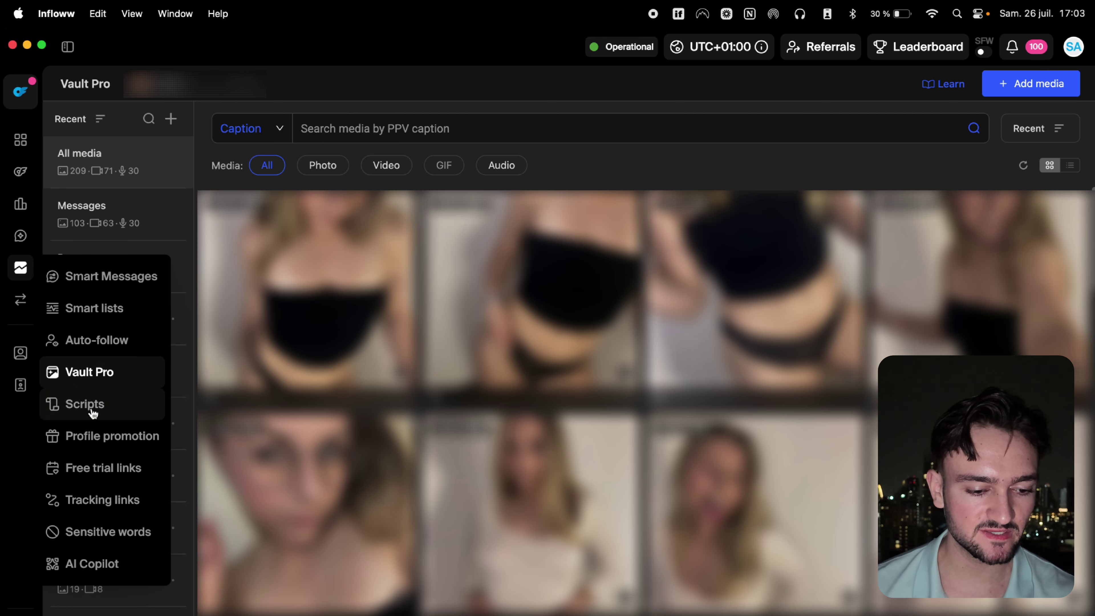
{"action": "left_click", "coordinate": [93, 412]}
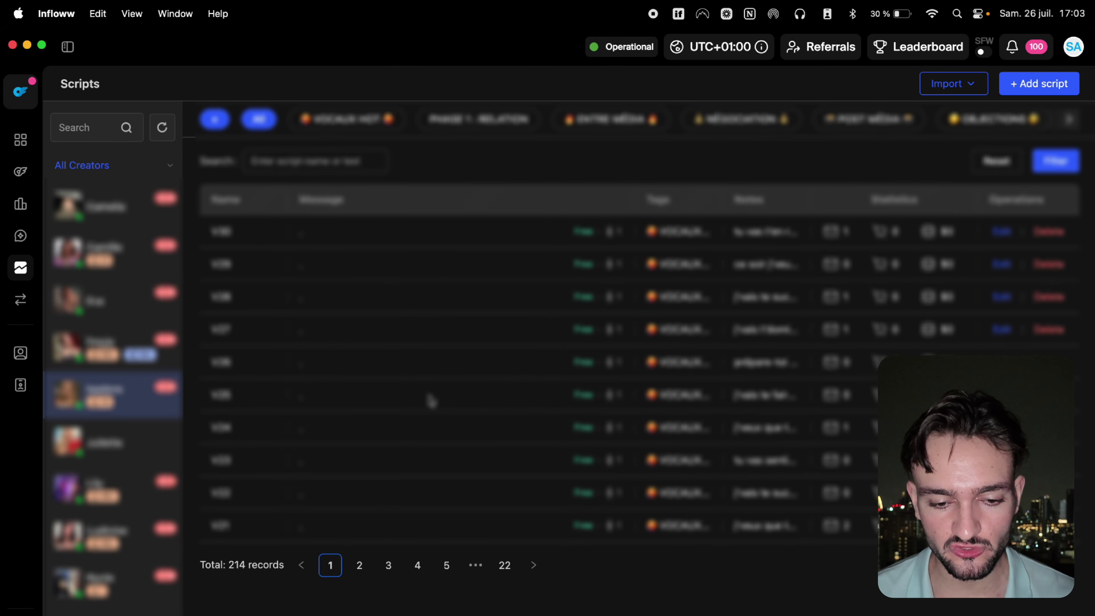
{"action": "scroll", "coordinate": [632, 125], "scroll_direction": "right", "scroll_amount": 5}
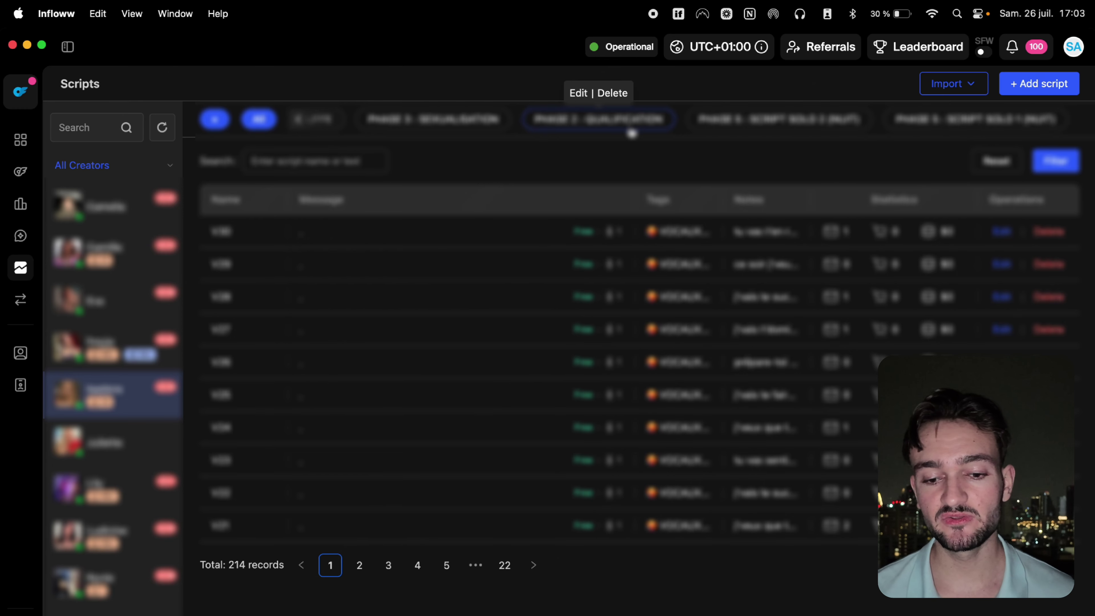
{"action": "left_click", "coordinate": [997, 125]}
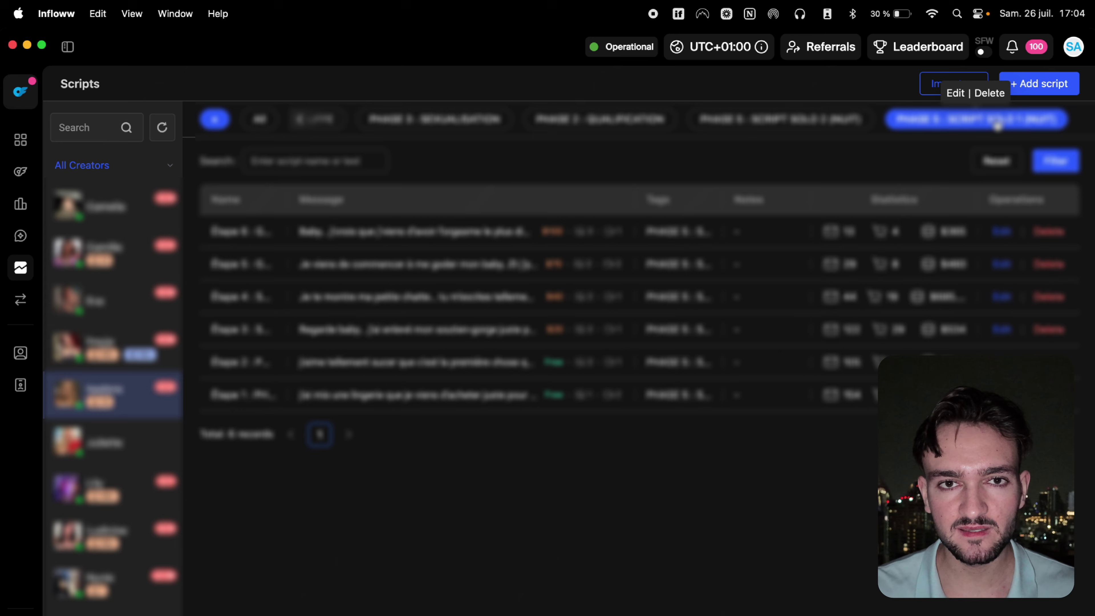
{"action": "left_click", "coordinate": [824, 121]}
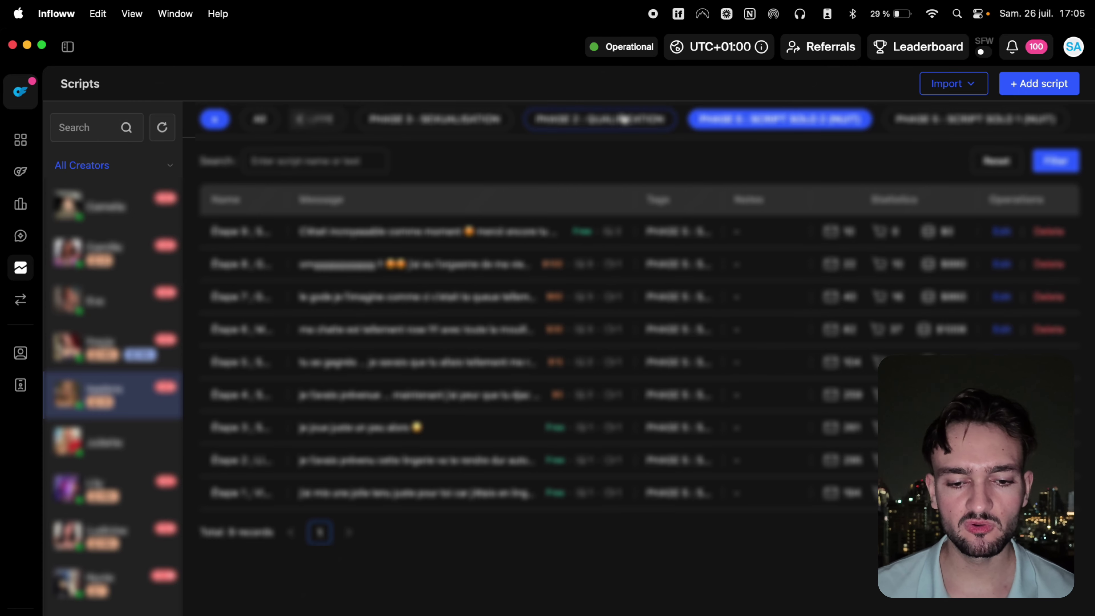
List the POST MÉDIA scripts and look through the earlier script categories.
{"action": "scroll", "coordinate": [616, 125], "scroll_direction": "left", "scroll_amount": 5}
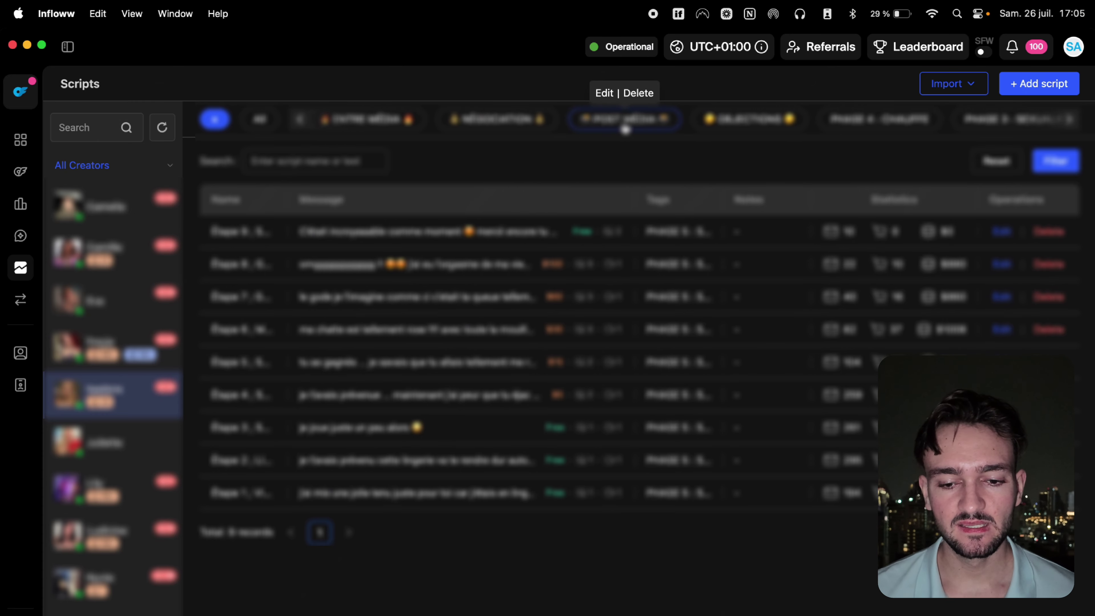
{"action": "left_click", "coordinate": [617, 125]}
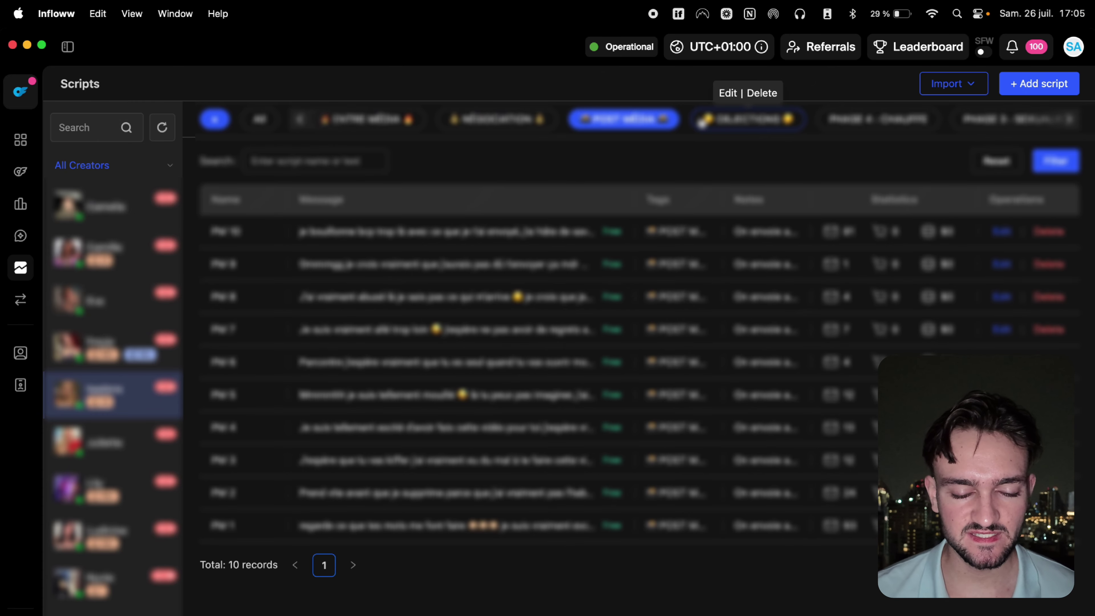
{"action": "scroll", "coordinate": [651, 123], "scroll_direction": "left", "scroll_amount": 3}
{"action": "scroll", "coordinate": [654, 126], "scroll_direction": "left", "scroll_amount": 2}
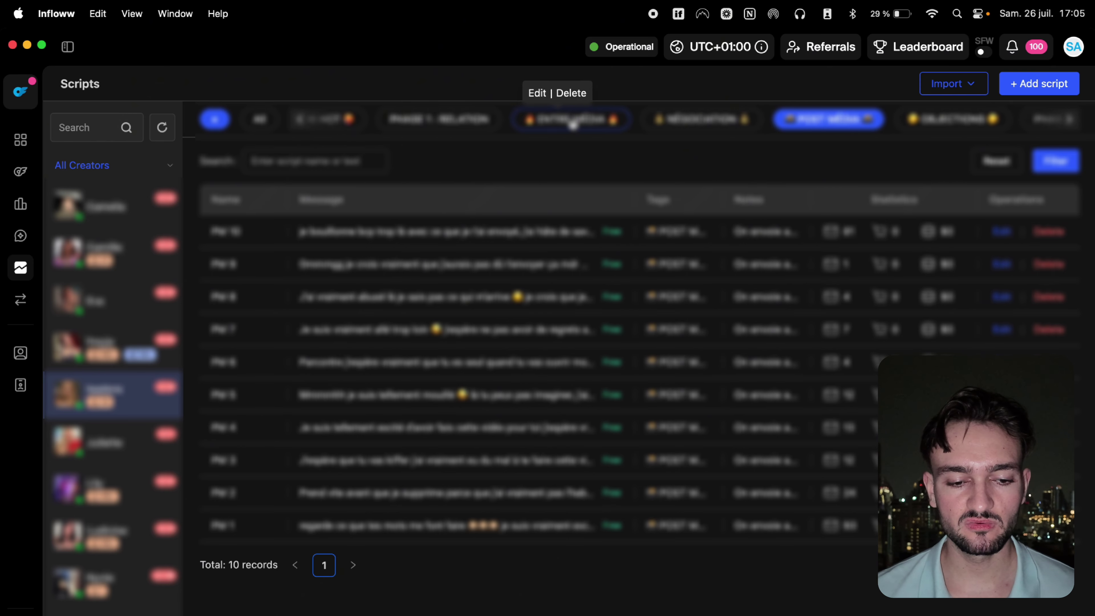
{"action": "scroll", "coordinate": [573, 125], "scroll_direction": "left", "scroll_amount": 2}
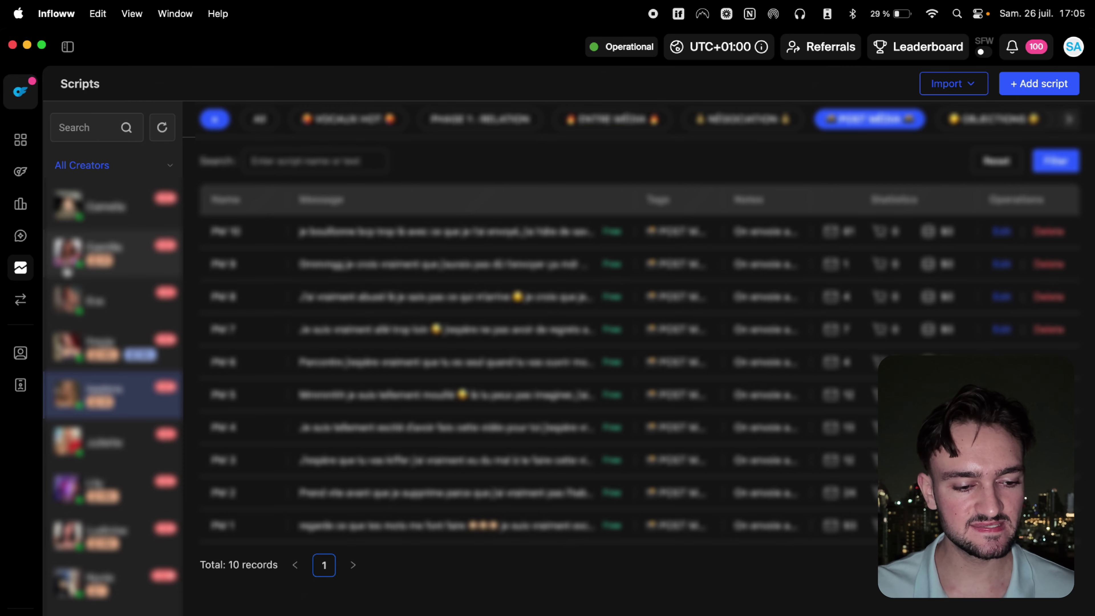
Open the Tracking links section.
{"action": "mouse_move", "coordinate": [26, 268]}
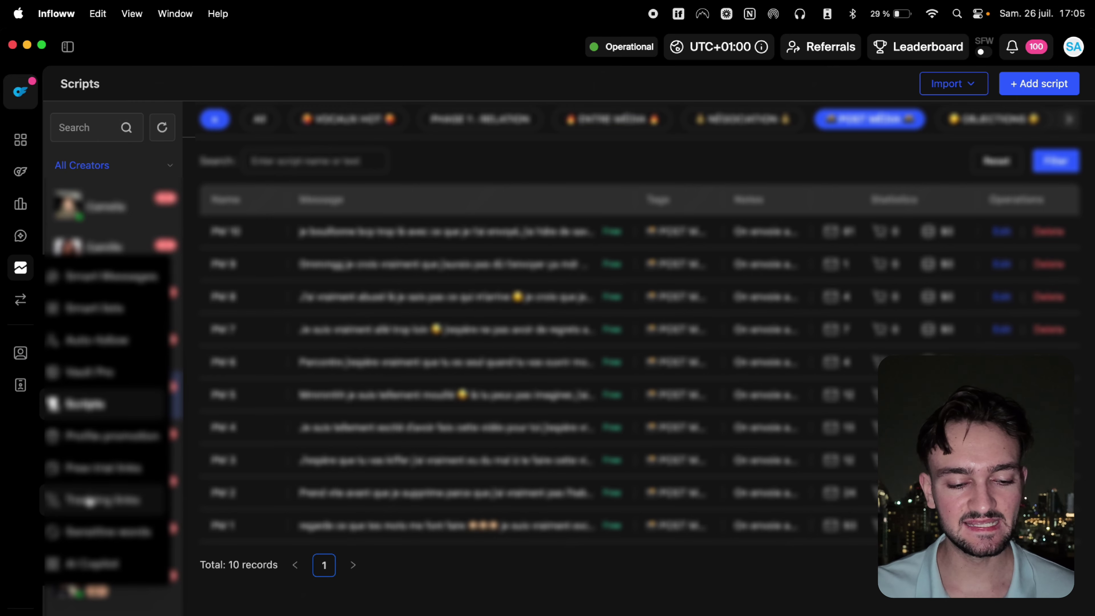
{"action": "left_click", "coordinate": [87, 498]}
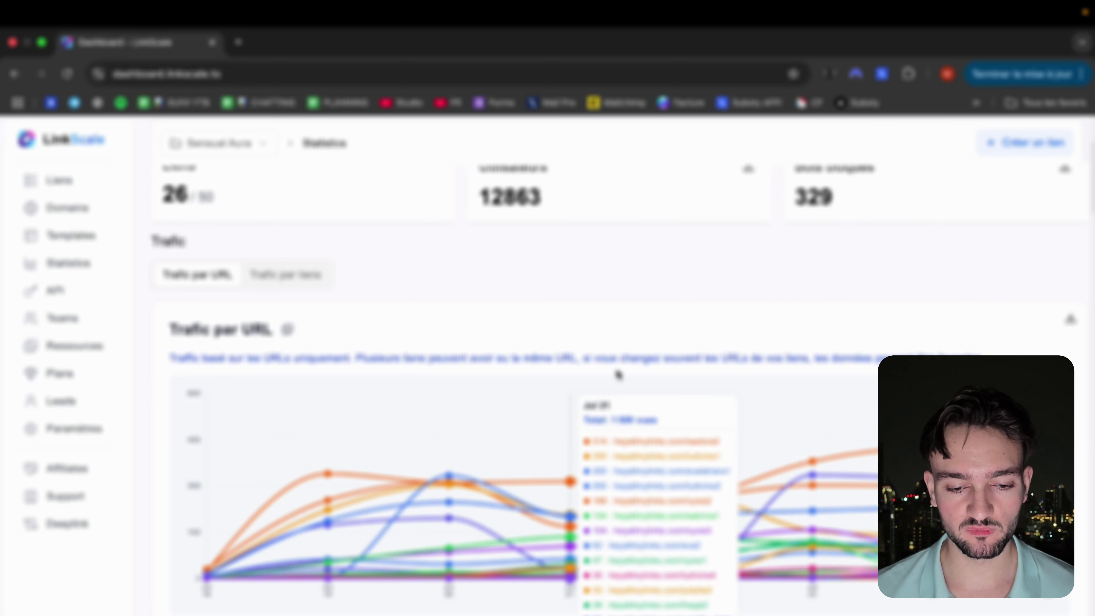
In the LinkScale dashboard, open one creator folder's link analytics for the last 7 days and examine them.
{"action": "scroll", "coordinate": [618, 374], "scroll_direction": "up", "scroll_amount": 5}
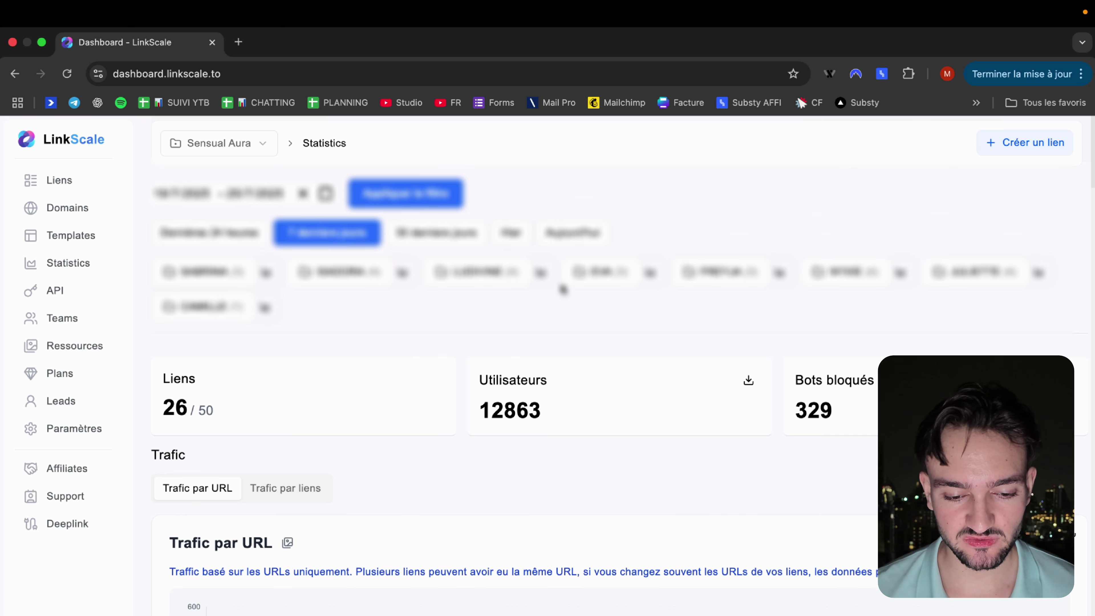
{"action": "left_click", "coordinate": [549, 276]}
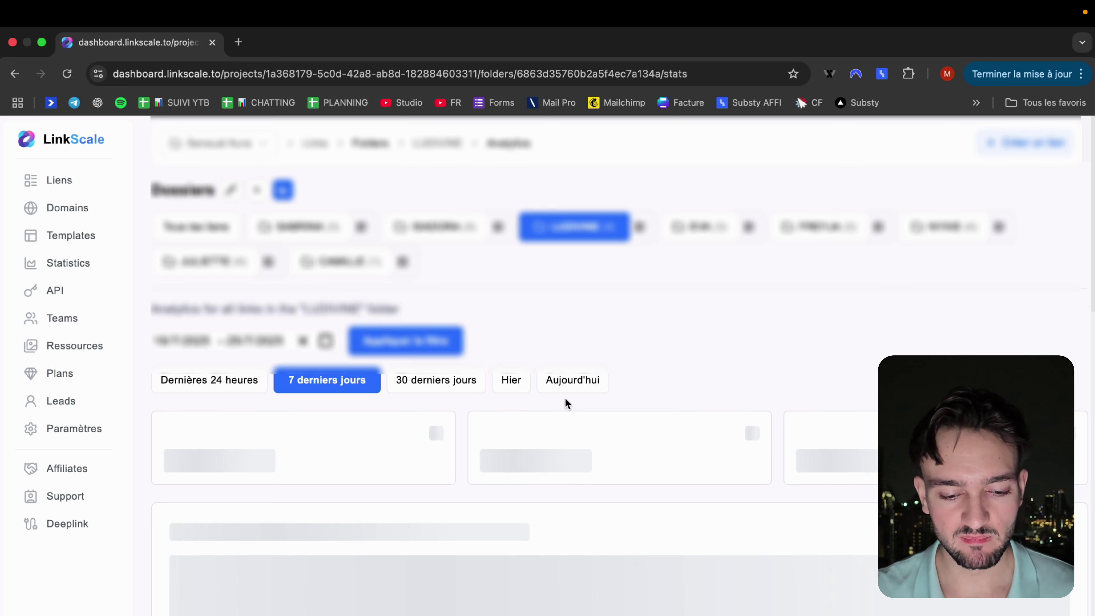
{"action": "scroll", "coordinate": [565, 403], "scroll_direction": "down", "scroll_amount": 5}
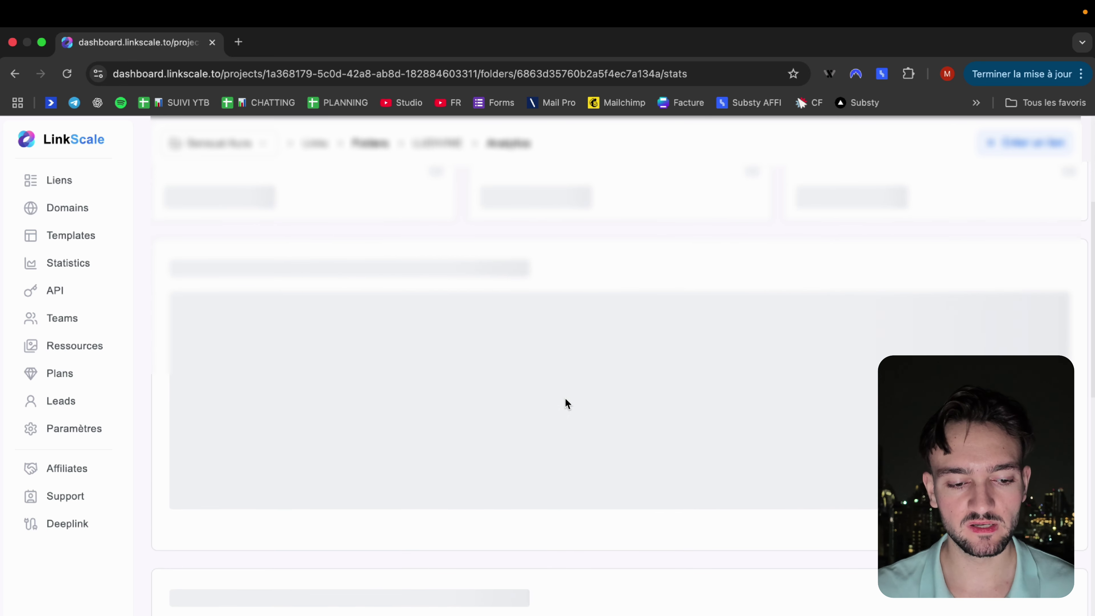
{"action": "scroll", "coordinate": [565, 399], "scroll_direction": "up", "scroll_amount": 4}
{"action": "scroll", "coordinate": [566, 400], "scroll_direction": "up", "scroll_amount": 1}
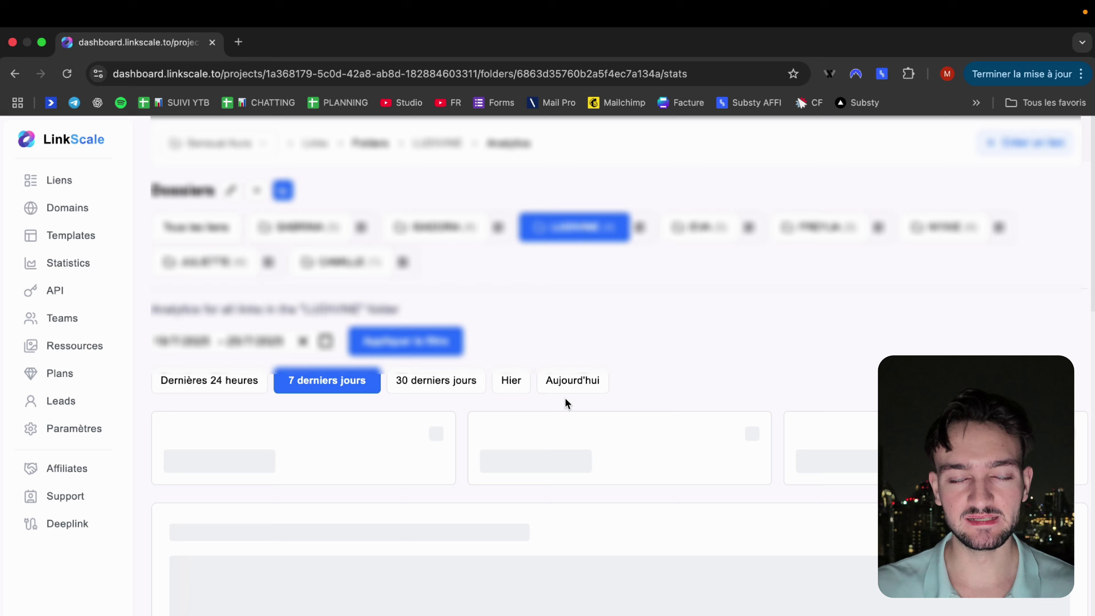
{"action": "scroll", "coordinate": [565, 400], "scroll_direction": "down", "scroll_amount": 3}
{"action": "scroll", "coordinate": [565, 404], "scroll_direction": "down", "scroll_amount": 2}
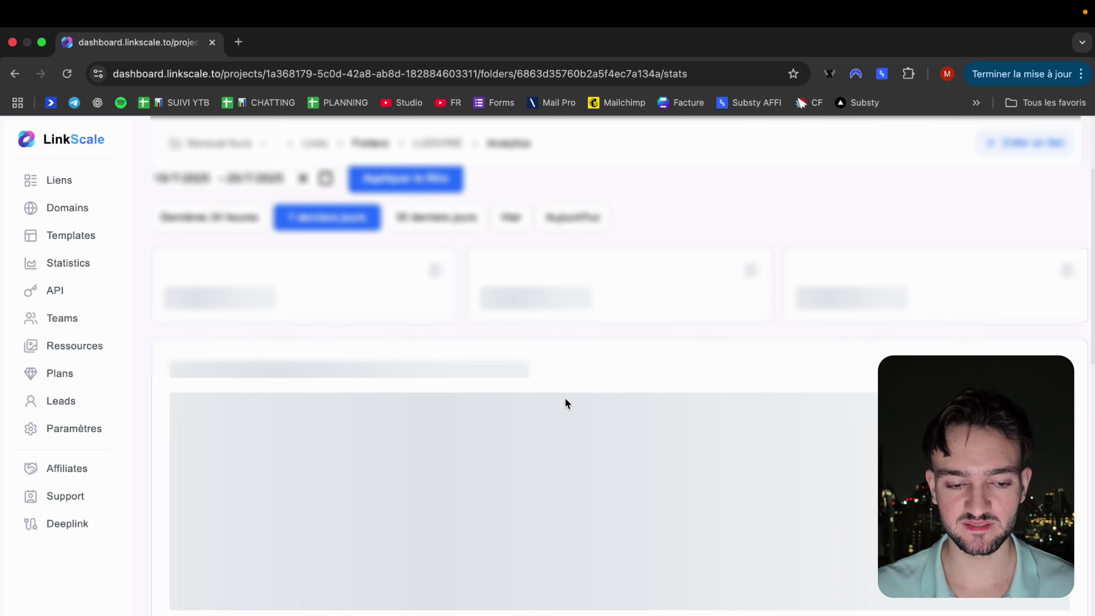
Examine the creator folder's traffic-by-URL chart, links overview and summary figures.
{"action": "scroll", "coordinate": [565, 404], "scroll_direction": "down", "scroll_amount": 5}
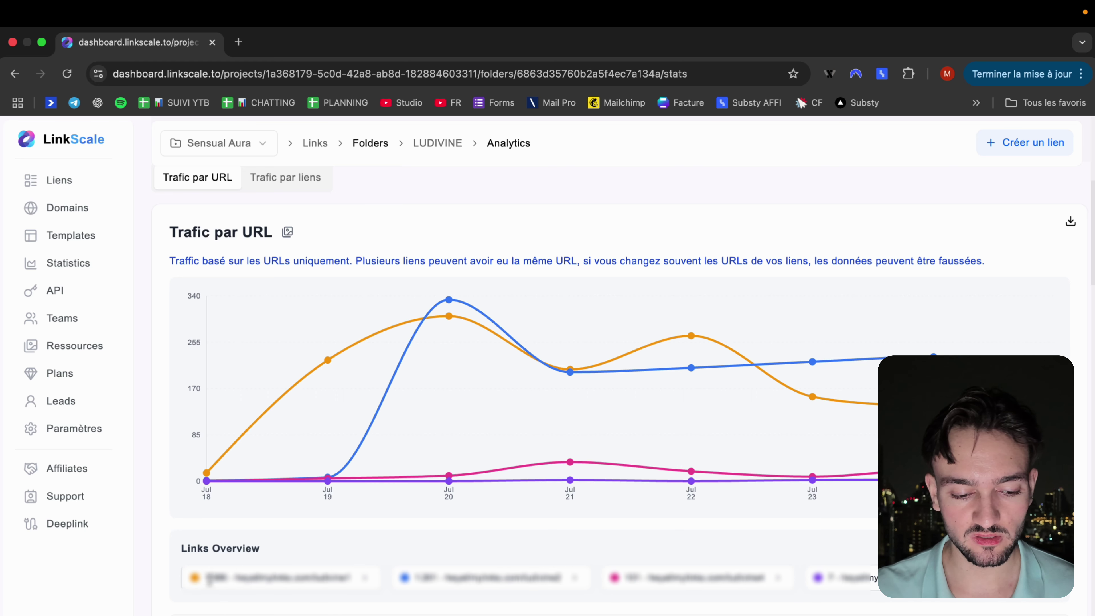
{"action": "scroll", "coordinate": [453, 423], "scroll_direction": "up", "scroll_amount": 3}
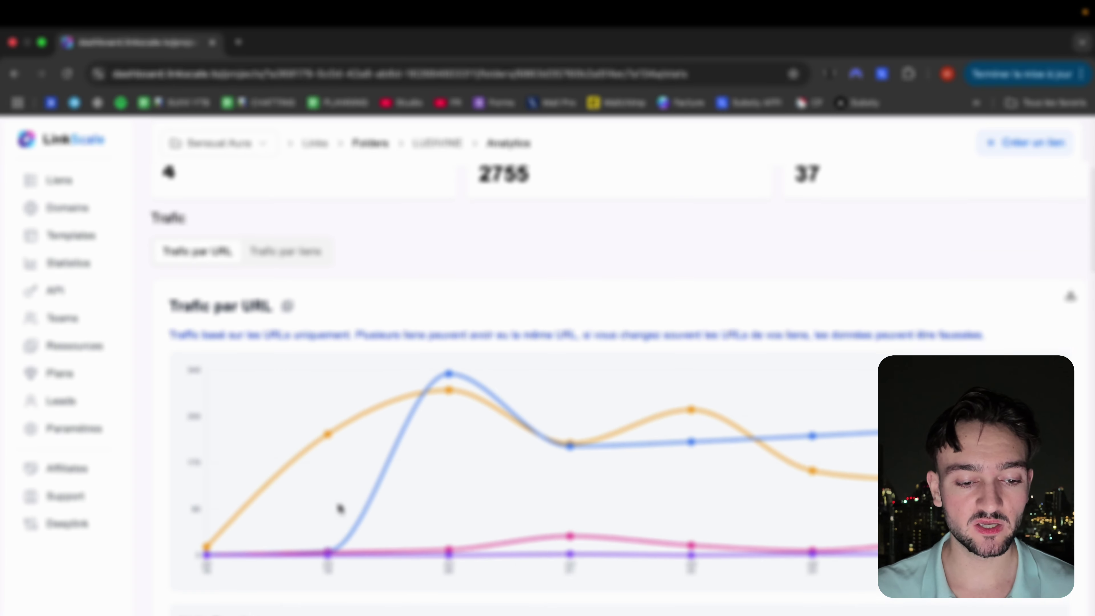
{"action": "scroll", "coordinate": [284, 414], "scroll_direction": "up", "scroll_amount": 6}
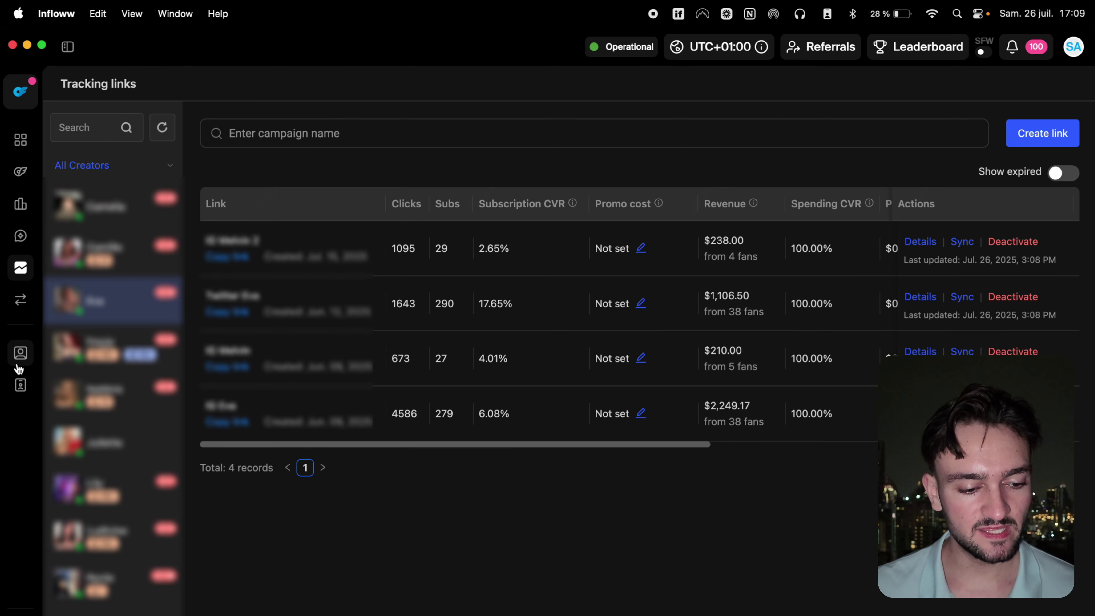
Switch to Infloww and open the Manage employees section.
{"action": "left_click", "coordinate": [17, 367]}
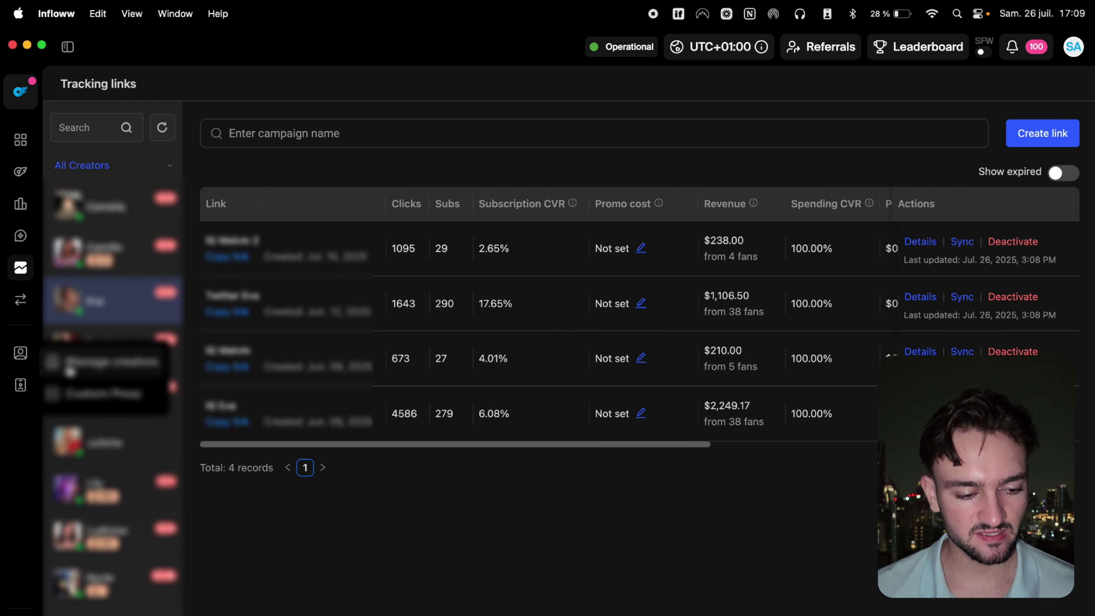
{"action": "mouse_move", "coordinate": [20, 384]}
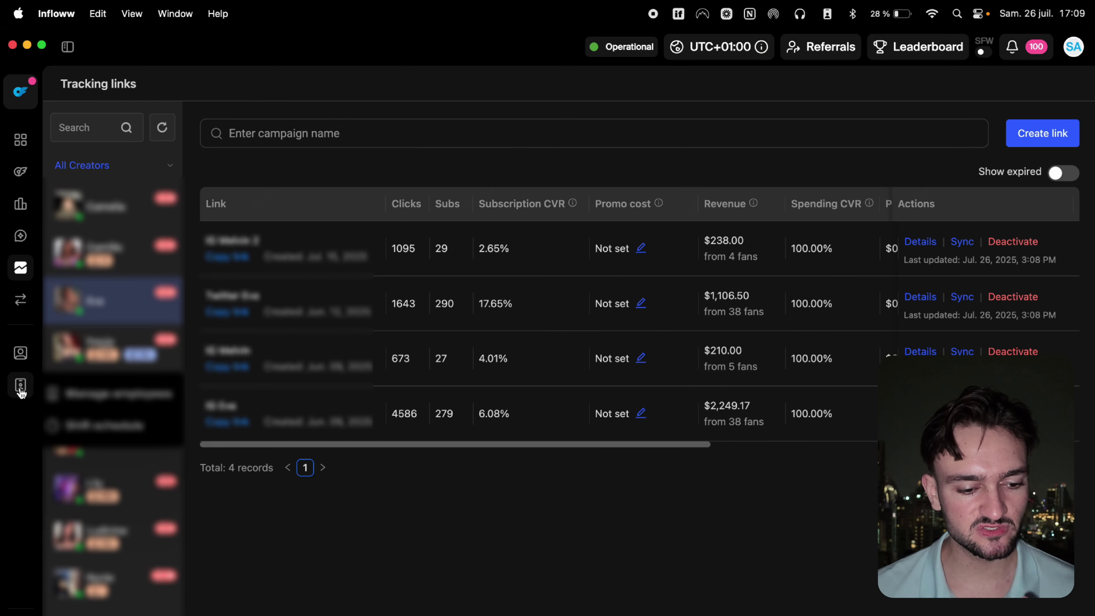
{"action": "left_click", "coordinate": [87, 399]}
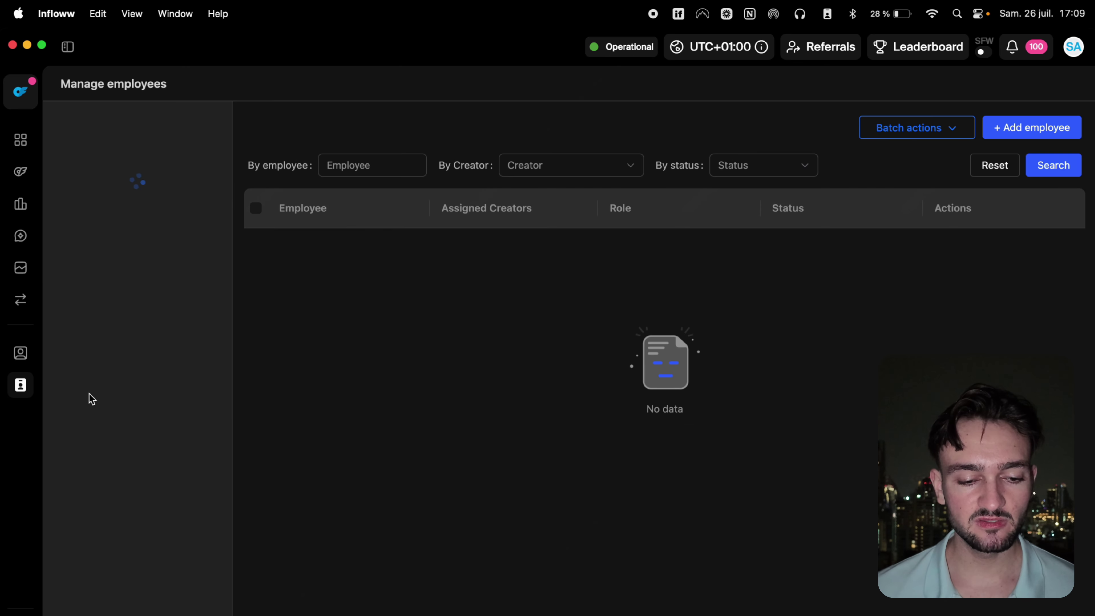
Try out the new-employee form with a placeholder name and email, check the available roles and creator assignment, and discard the entry.
{"action": "left_click", "coordinate": [1032, 127]}
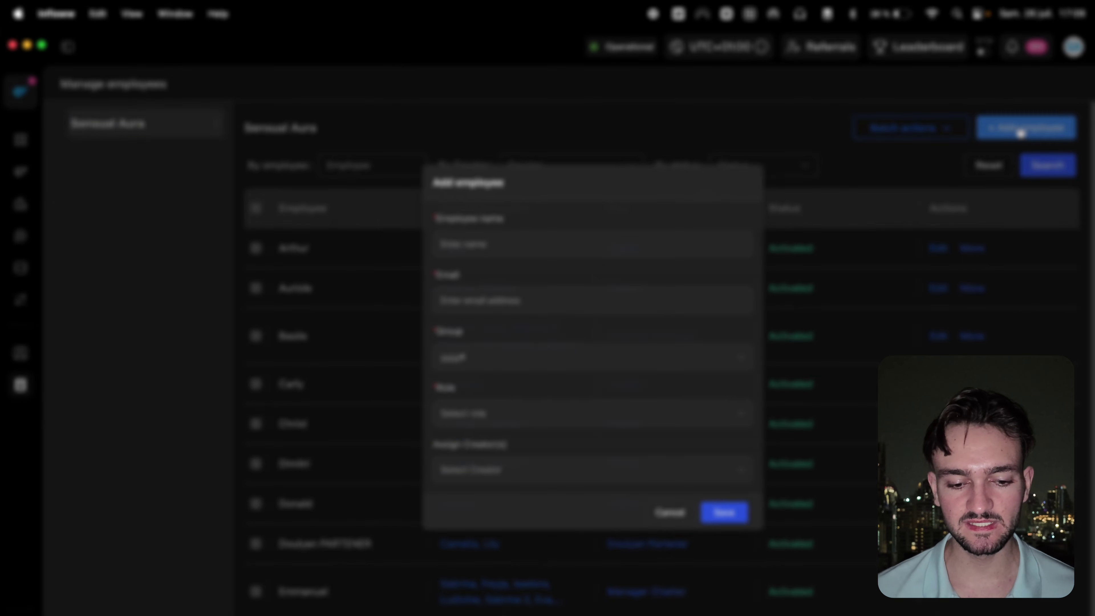
{"action": "left_click", "coordinate": [499, 257]}
{"action": "type", "text": "dsgs"}
{"action": "left_click", "coordinate": [480, 317]}
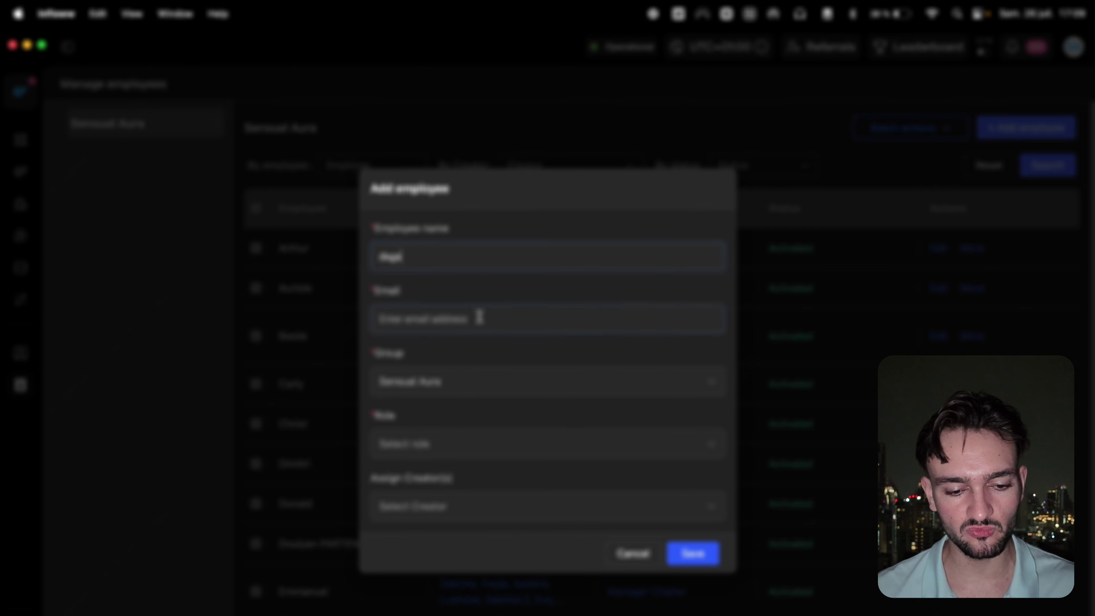
{"action": "type", "text": "srgd"}
{"action": "left_click", "coordinate": [471, 444]}
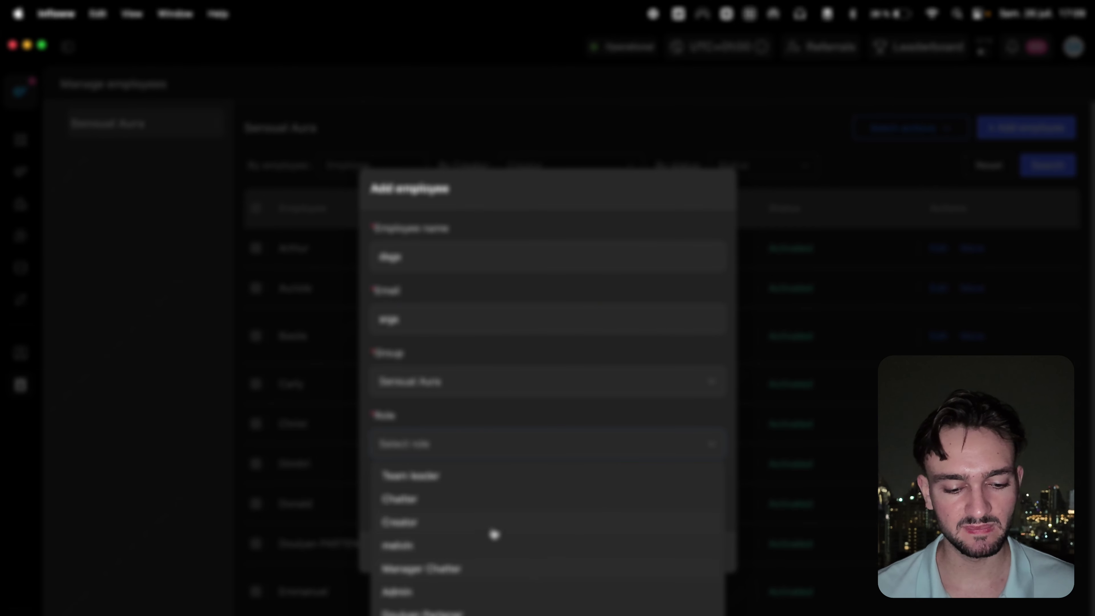
{"action": "left_click", "coordinate": [474, 434]}
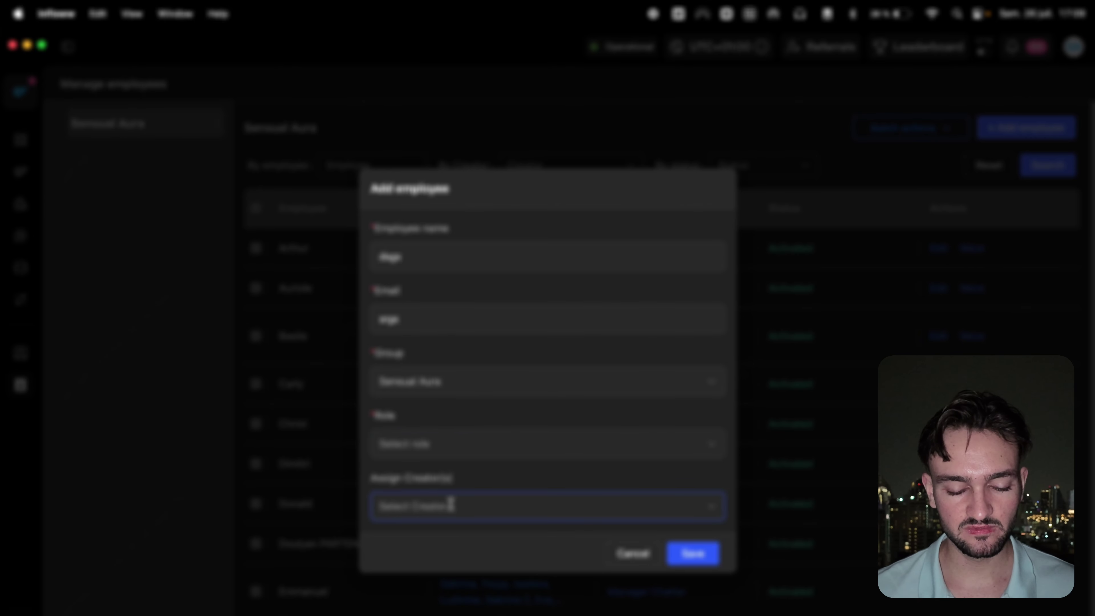
{"action": "left_click", "coordinate": [448, 504]}
{"action": "left_click", "coordinate": [614, 552]}
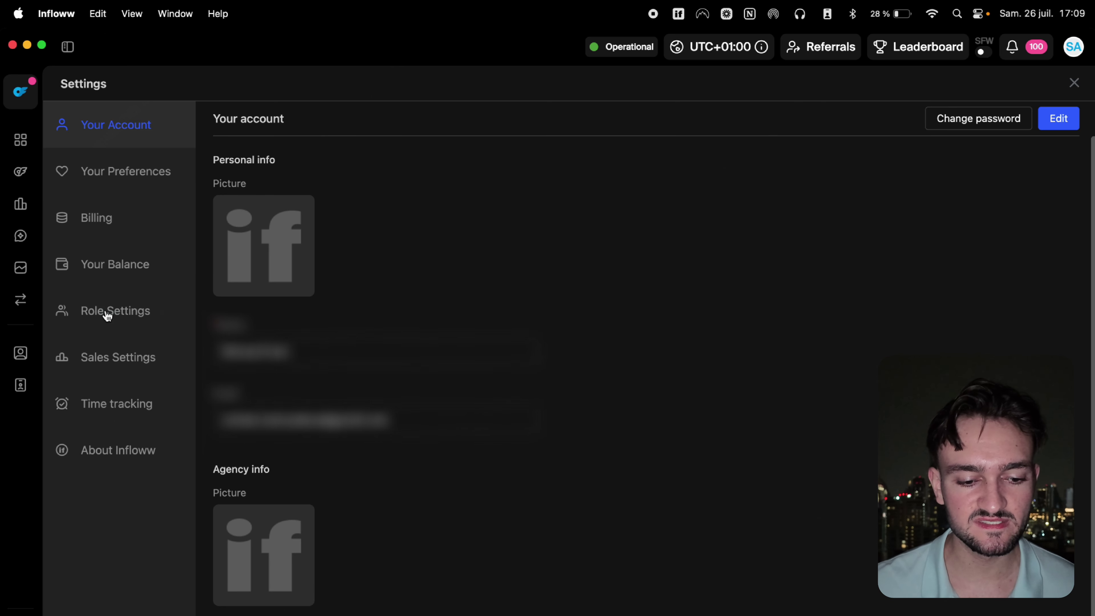
Open the permission settings for the Chatter role in Role Settings.
{"action": "left_click", "coordinate": [108, 314]}
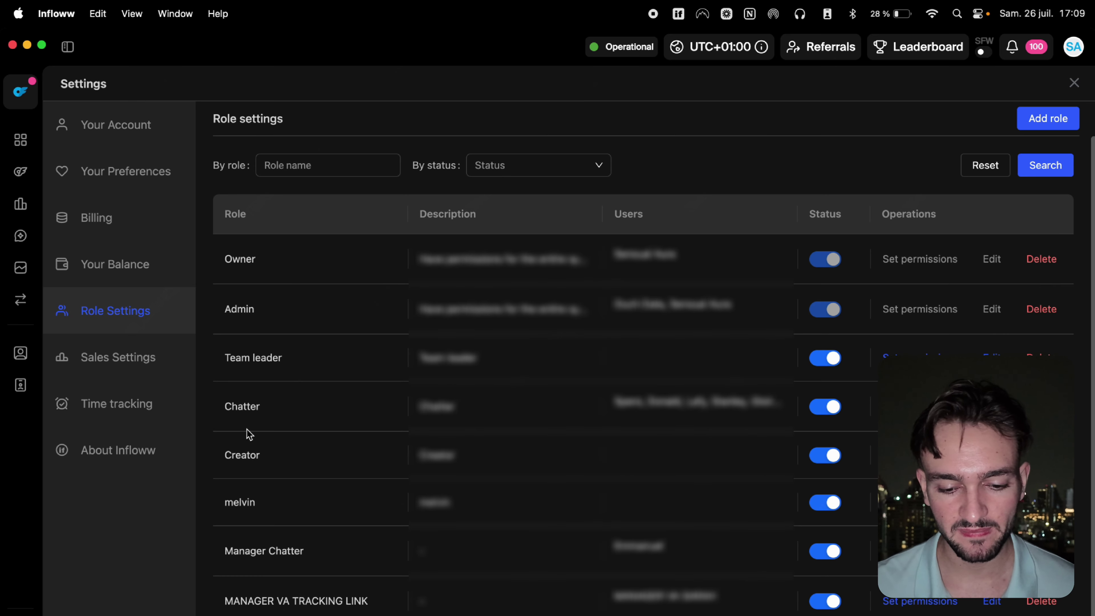
{"action": "left_click", "coordinate": [920, 406]}
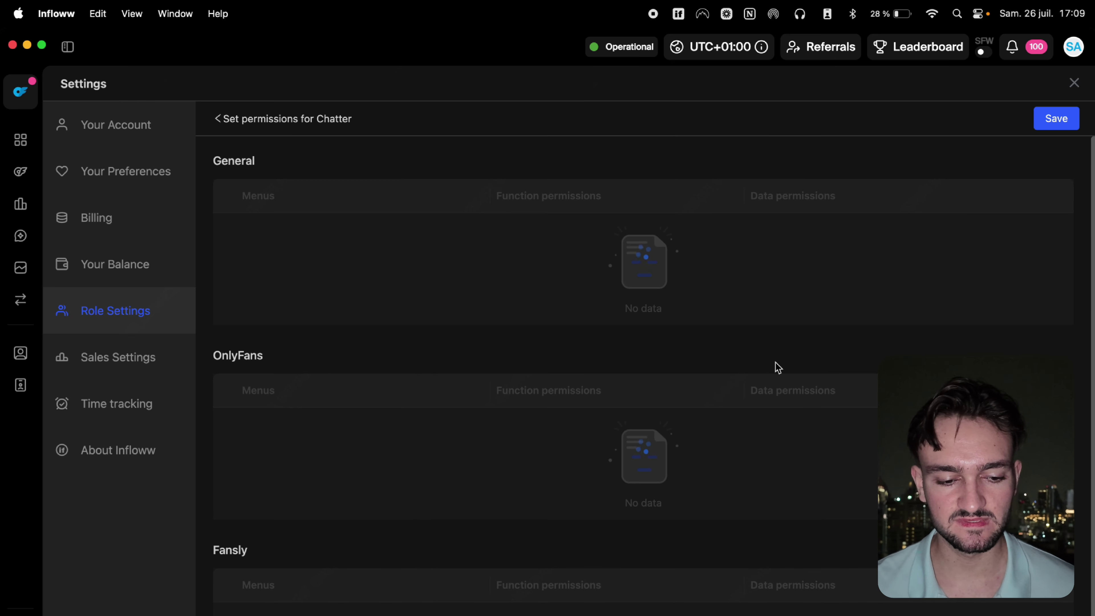